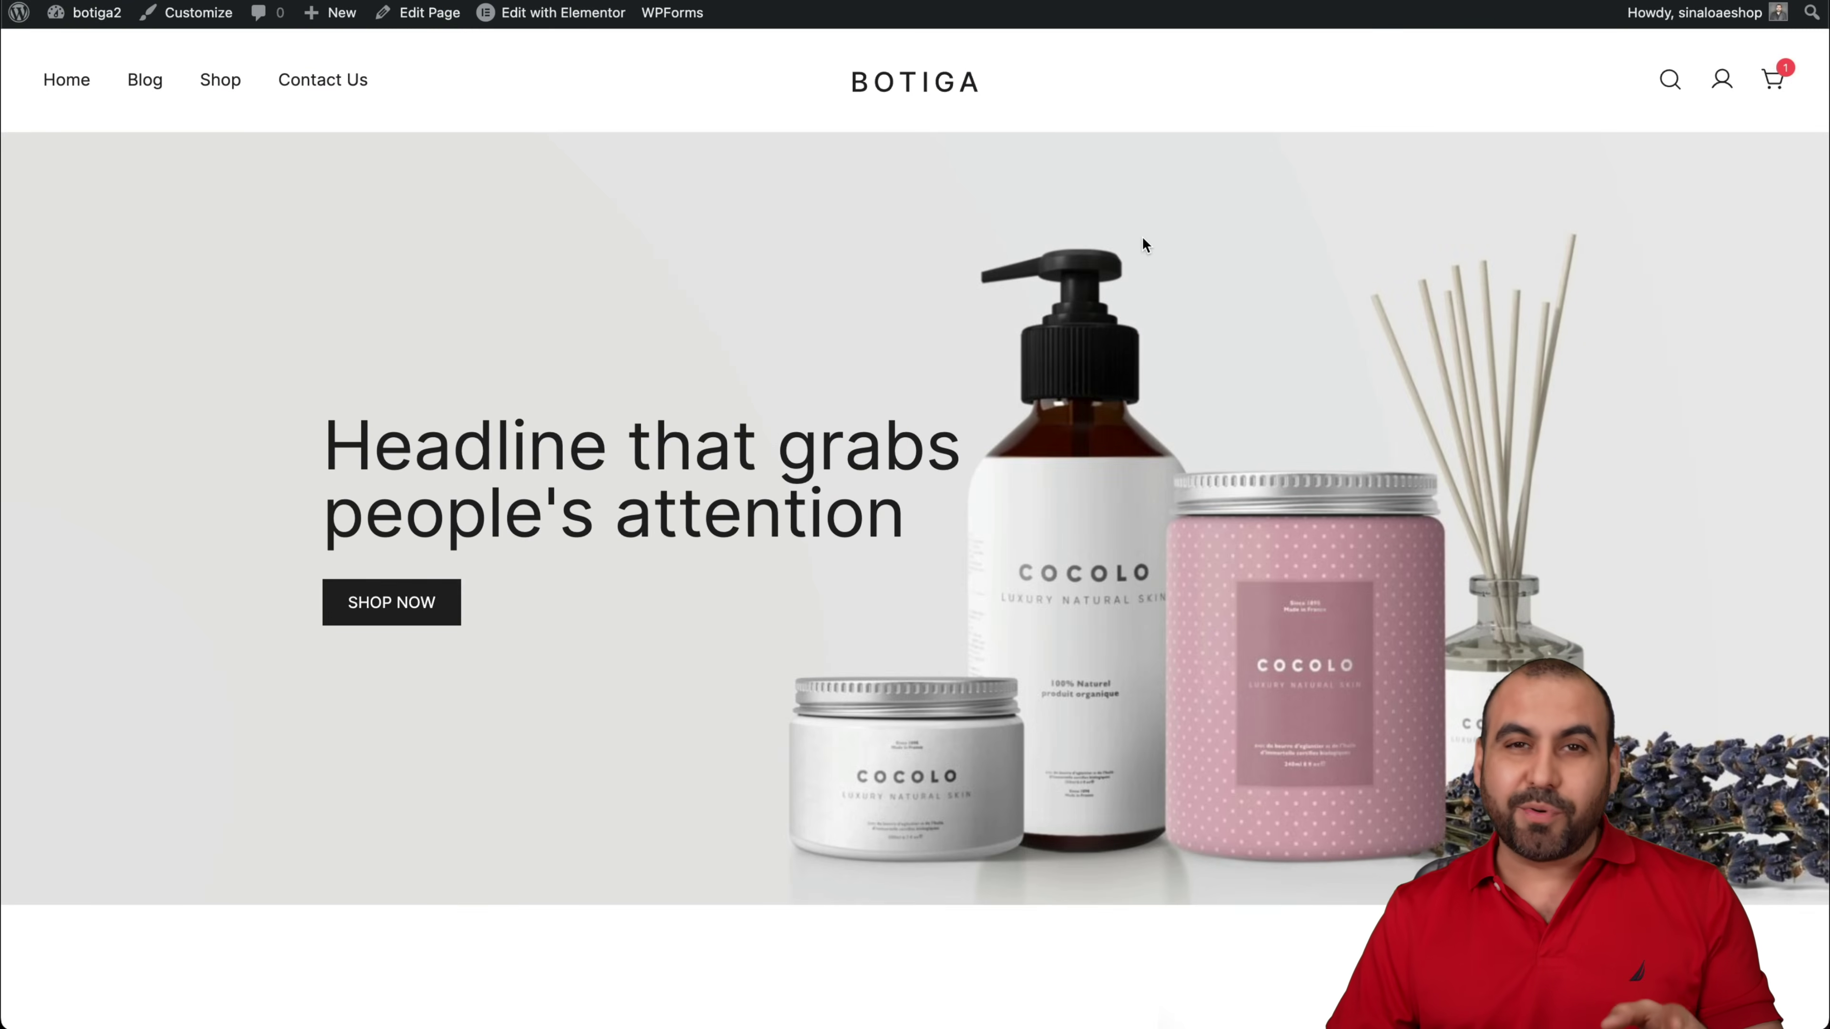
Browse down and back up through the Botiga demo site.
{"action": "scroll", "coordinate": [1143, 239], "scroll_direction": "down", "scroll_amount": 15}
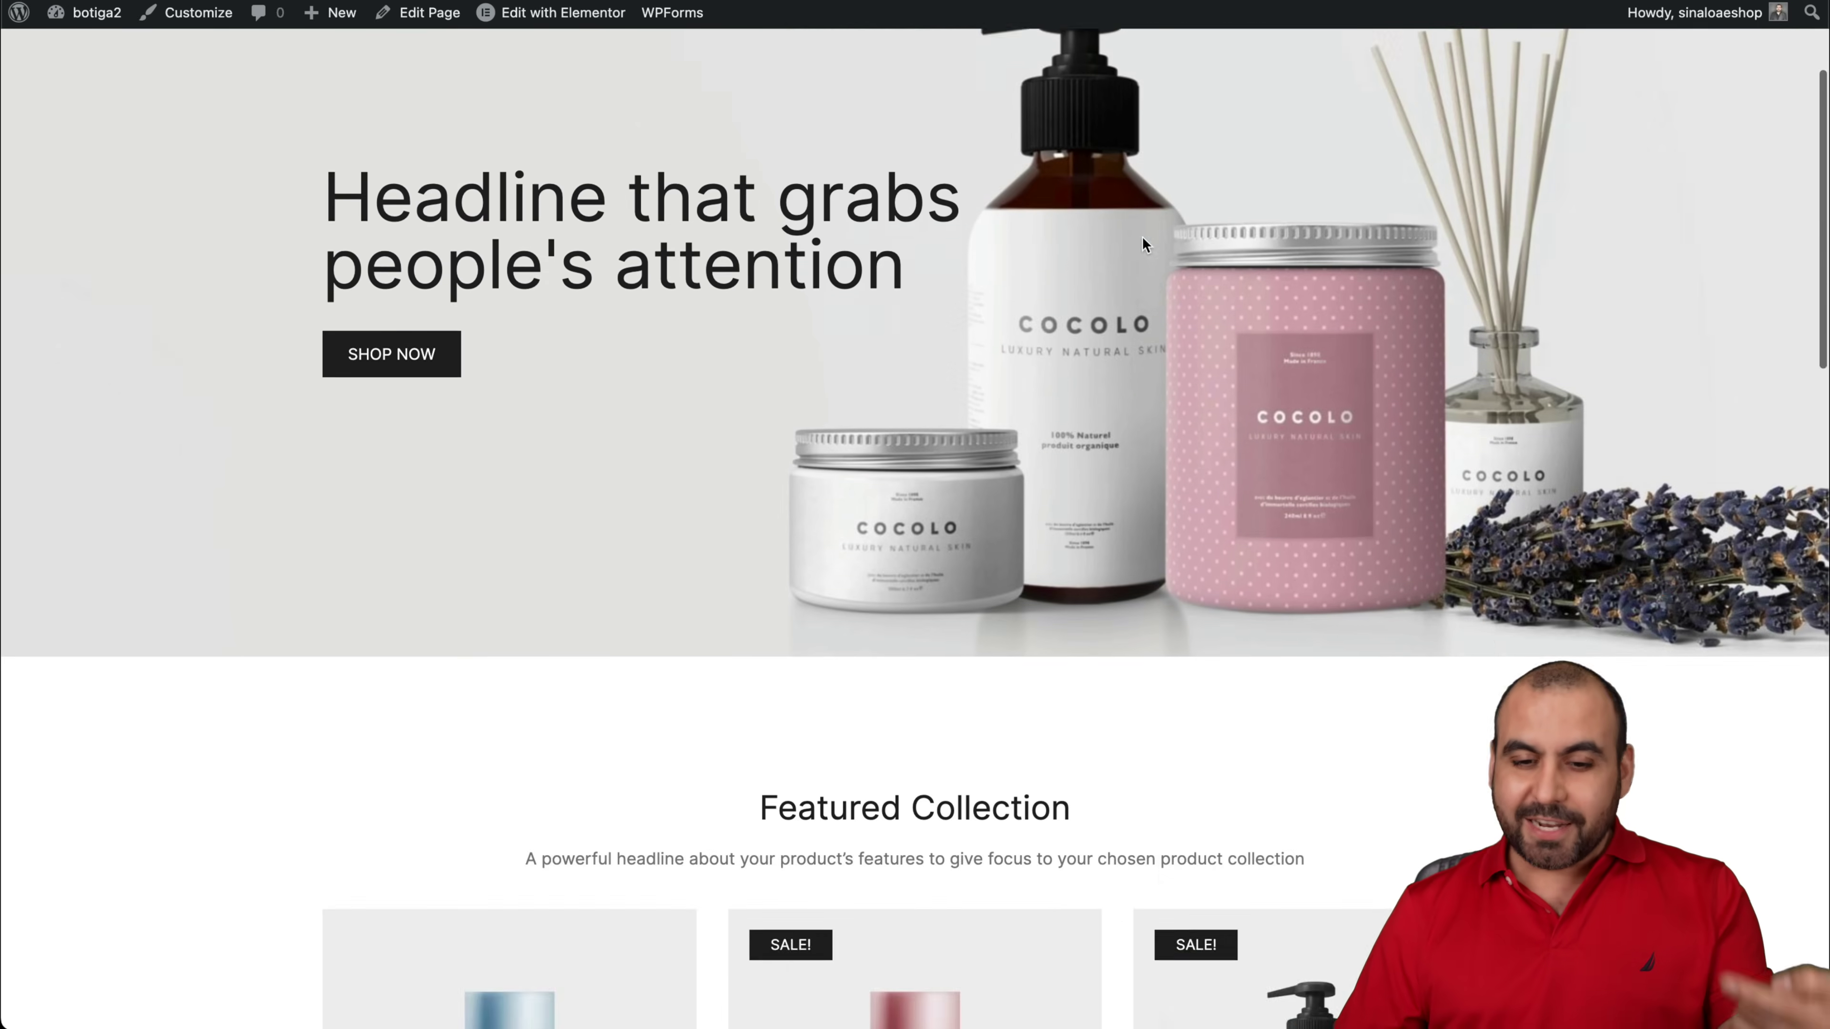
{"action": "scroll", "coordinate": [1143, 238], "scroll_direction": "down", "scroll_amount": 12}
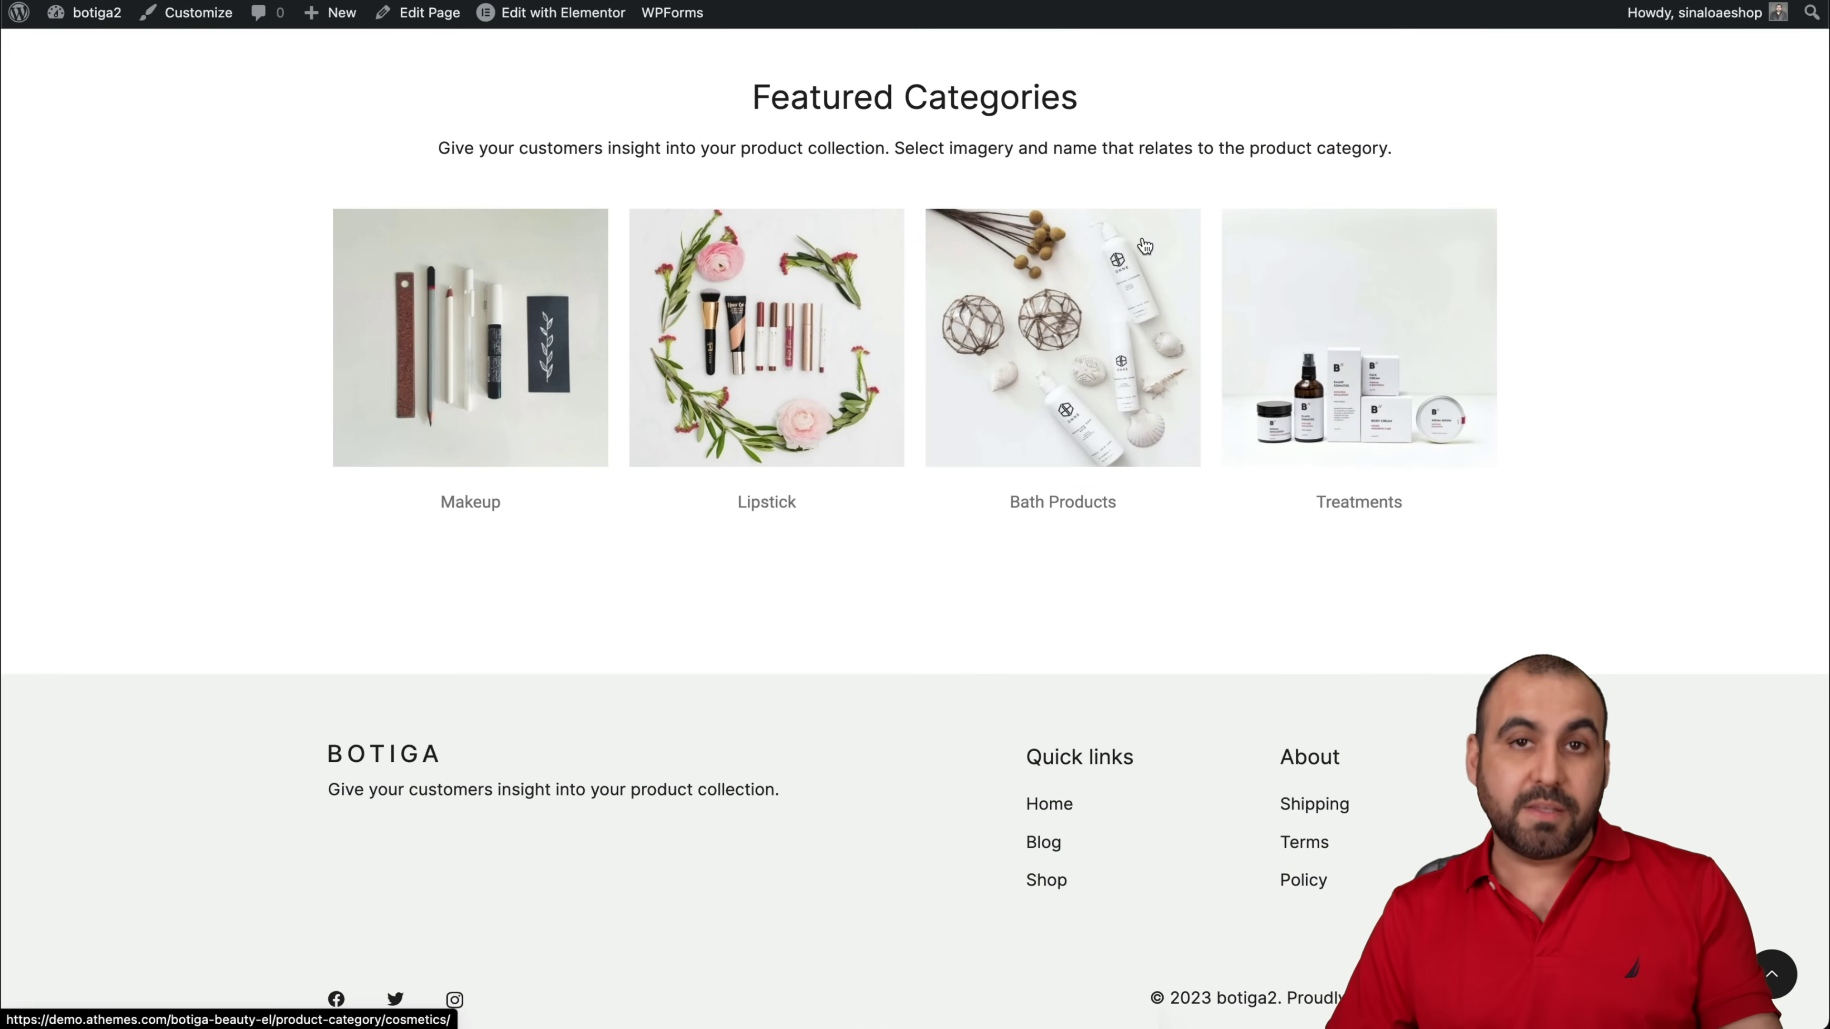
{"action": "scroll", "coordinate": [1144, 247], "scroll_direction": "up", "scroll_amount": 20}
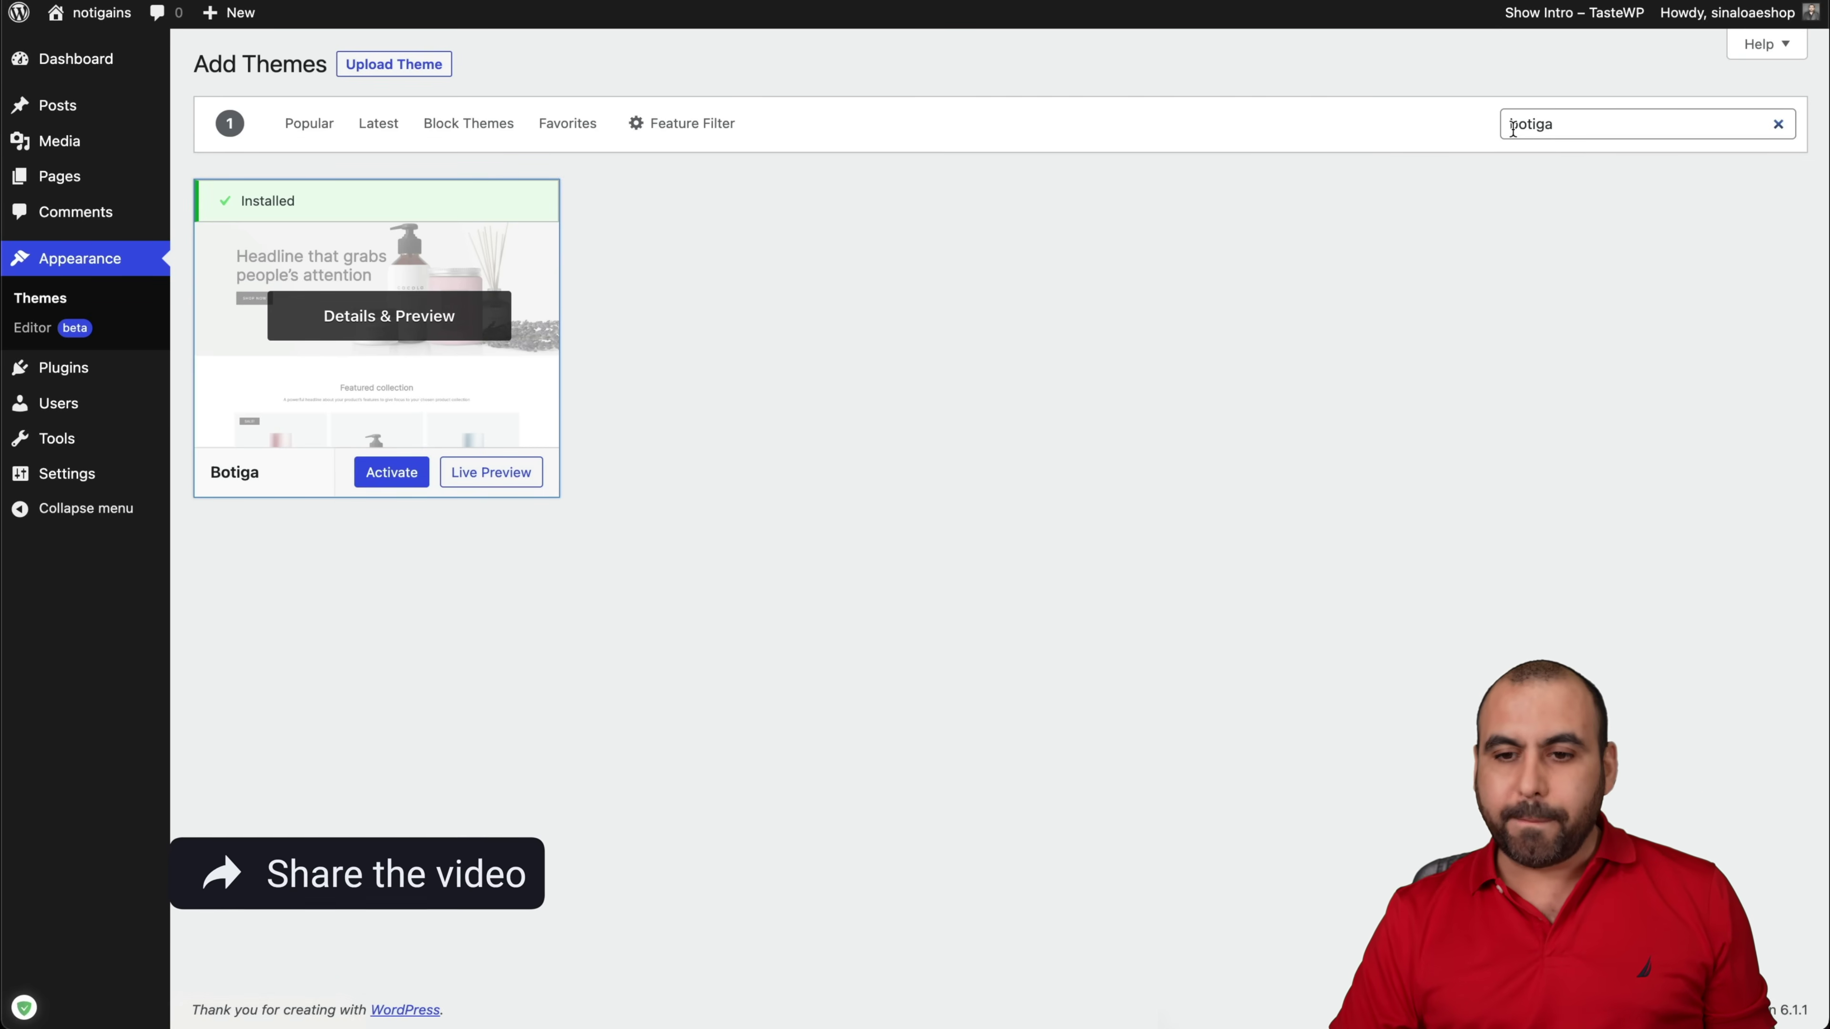
Activate the Botiga theme from its theme card.
{"action": "left_click", "coordinate": [393, 483]}
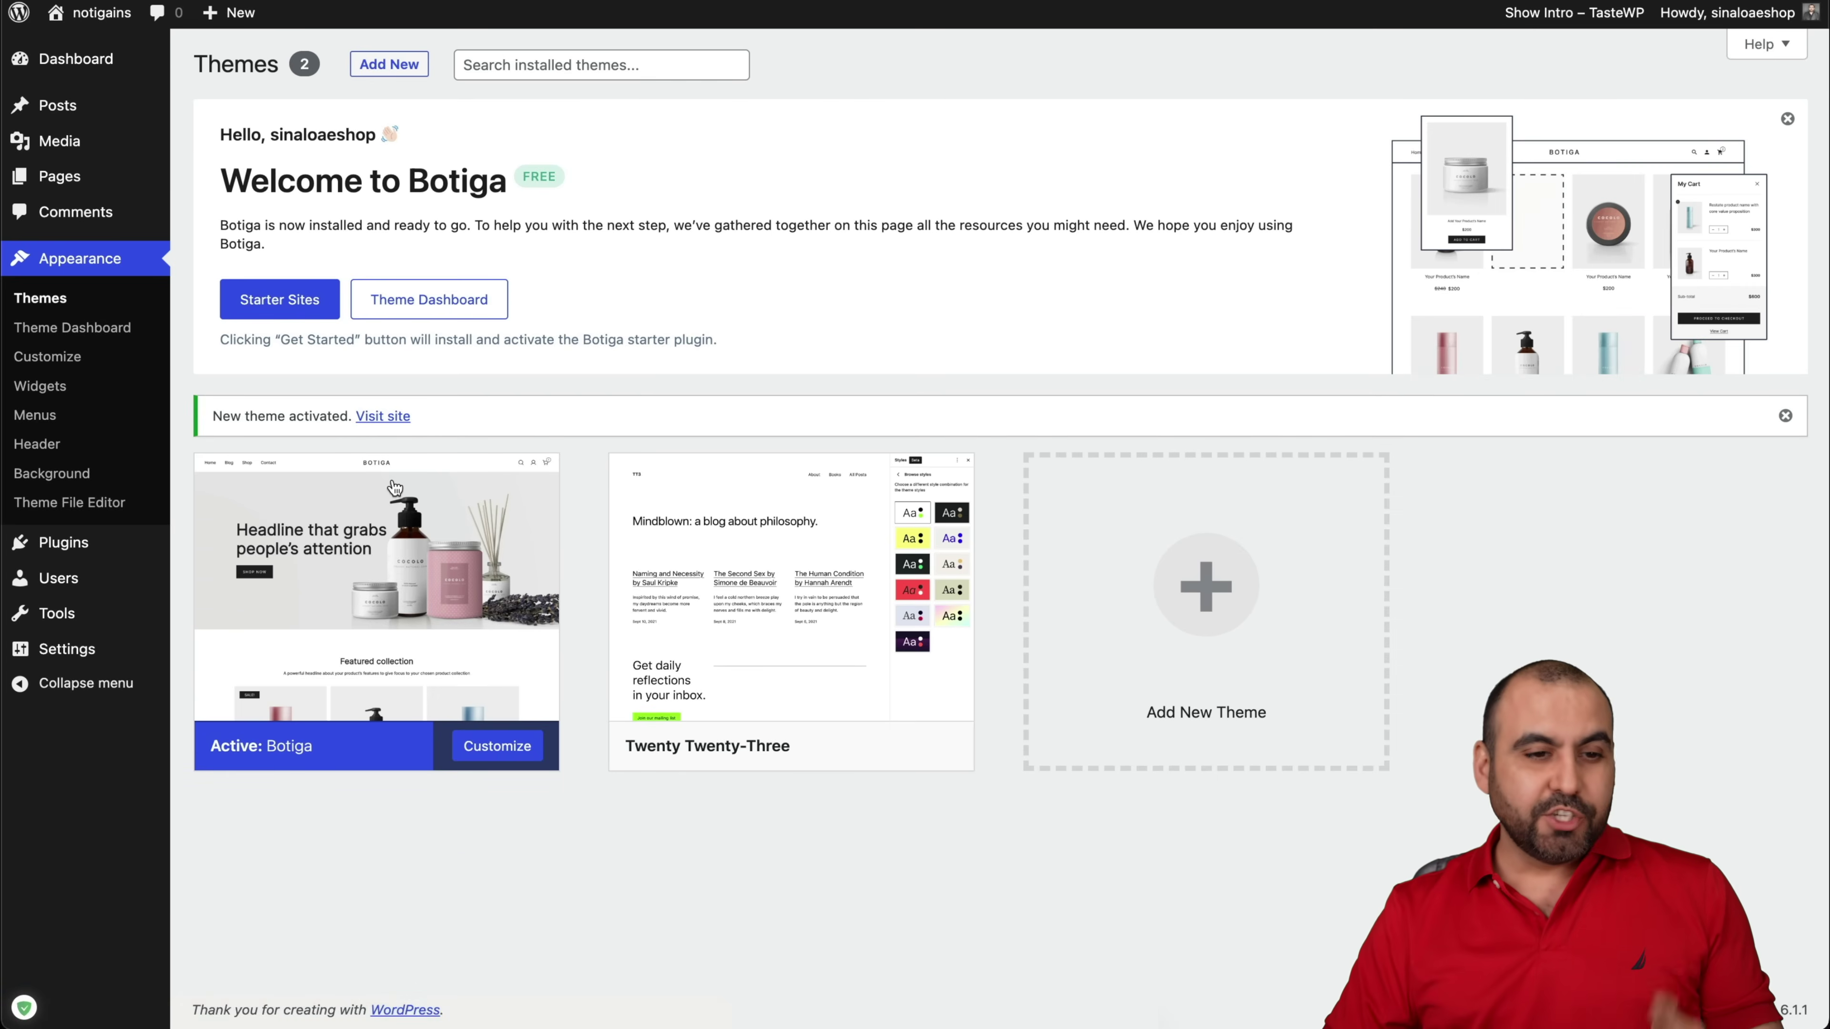
Install the aThemes demo importer, browse the starter sites, and start importing free Beauty.
{"action": "left_click", "coordinate": [309, 313]}
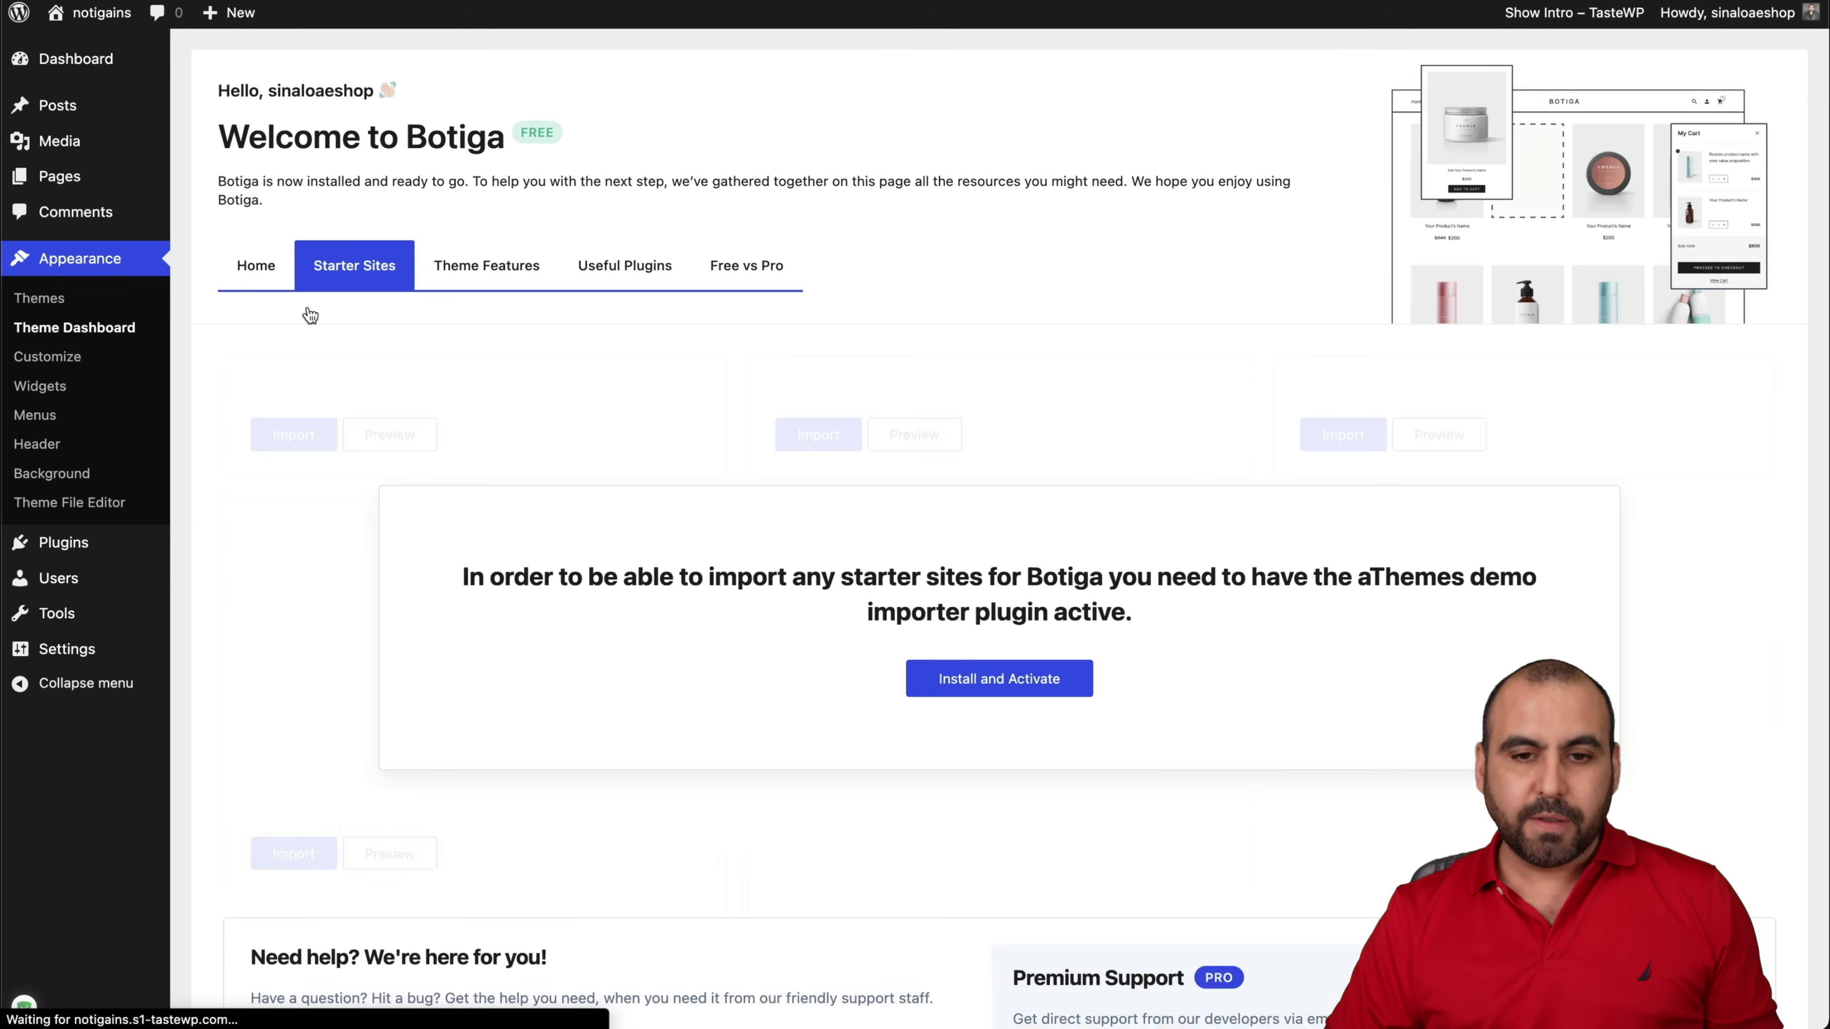
{"action": "left_click", "coordinate": [1038, 687]}
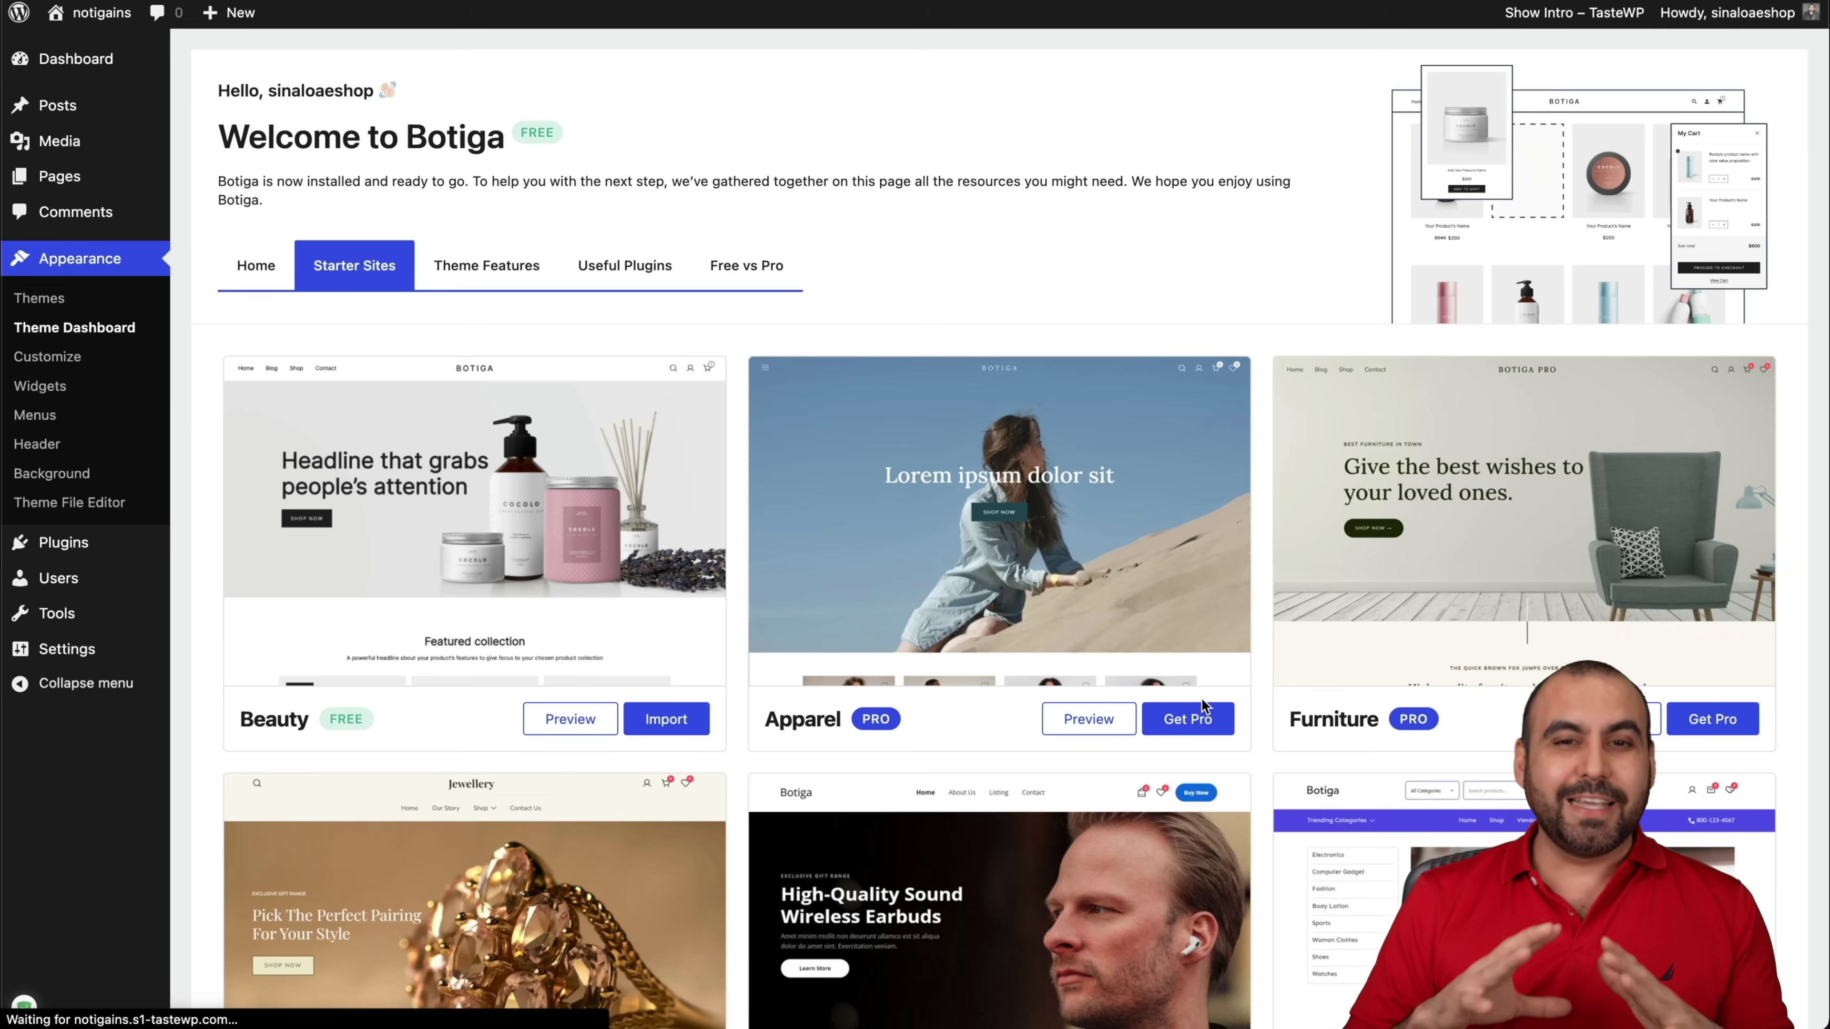
{"action": "scroll", "coordinate": [1201, 707], "scroll_direction": "down", "scroll_amount": 4}
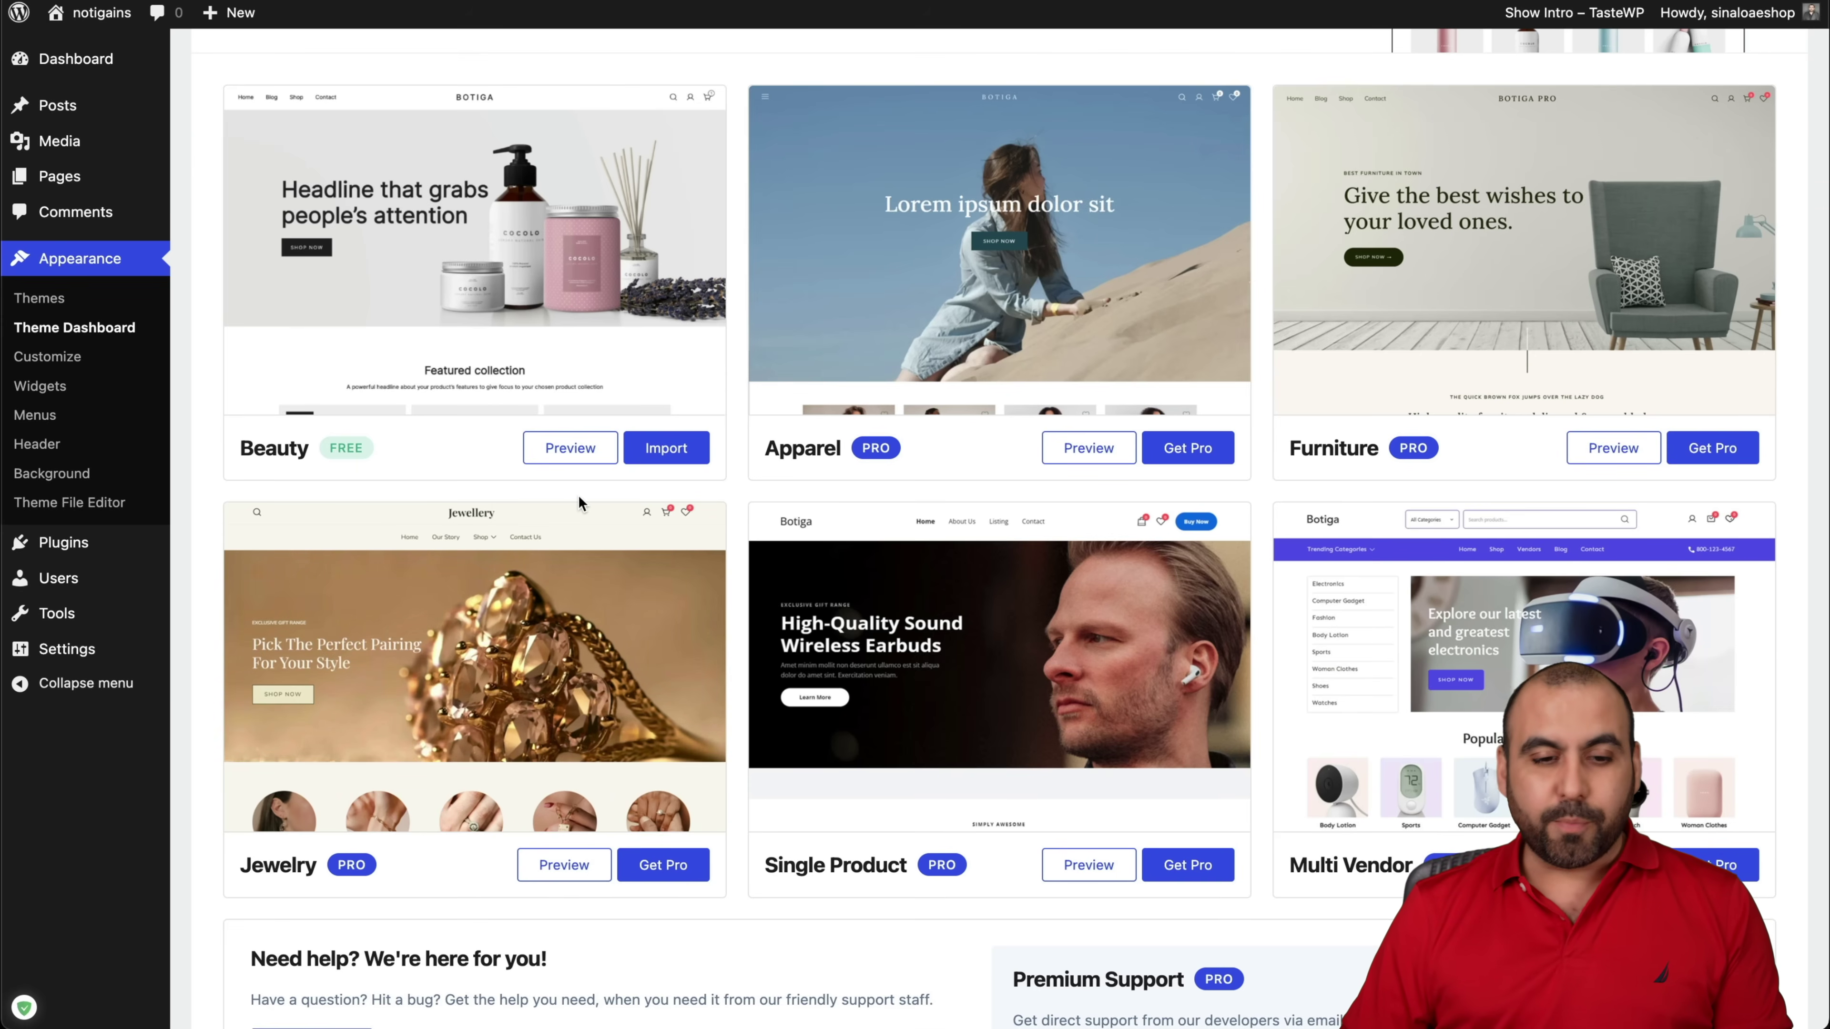
{"action": "scroll", "coordinate": [1052, 548], "scroll_direction": "down", "scroll_amount": 2}
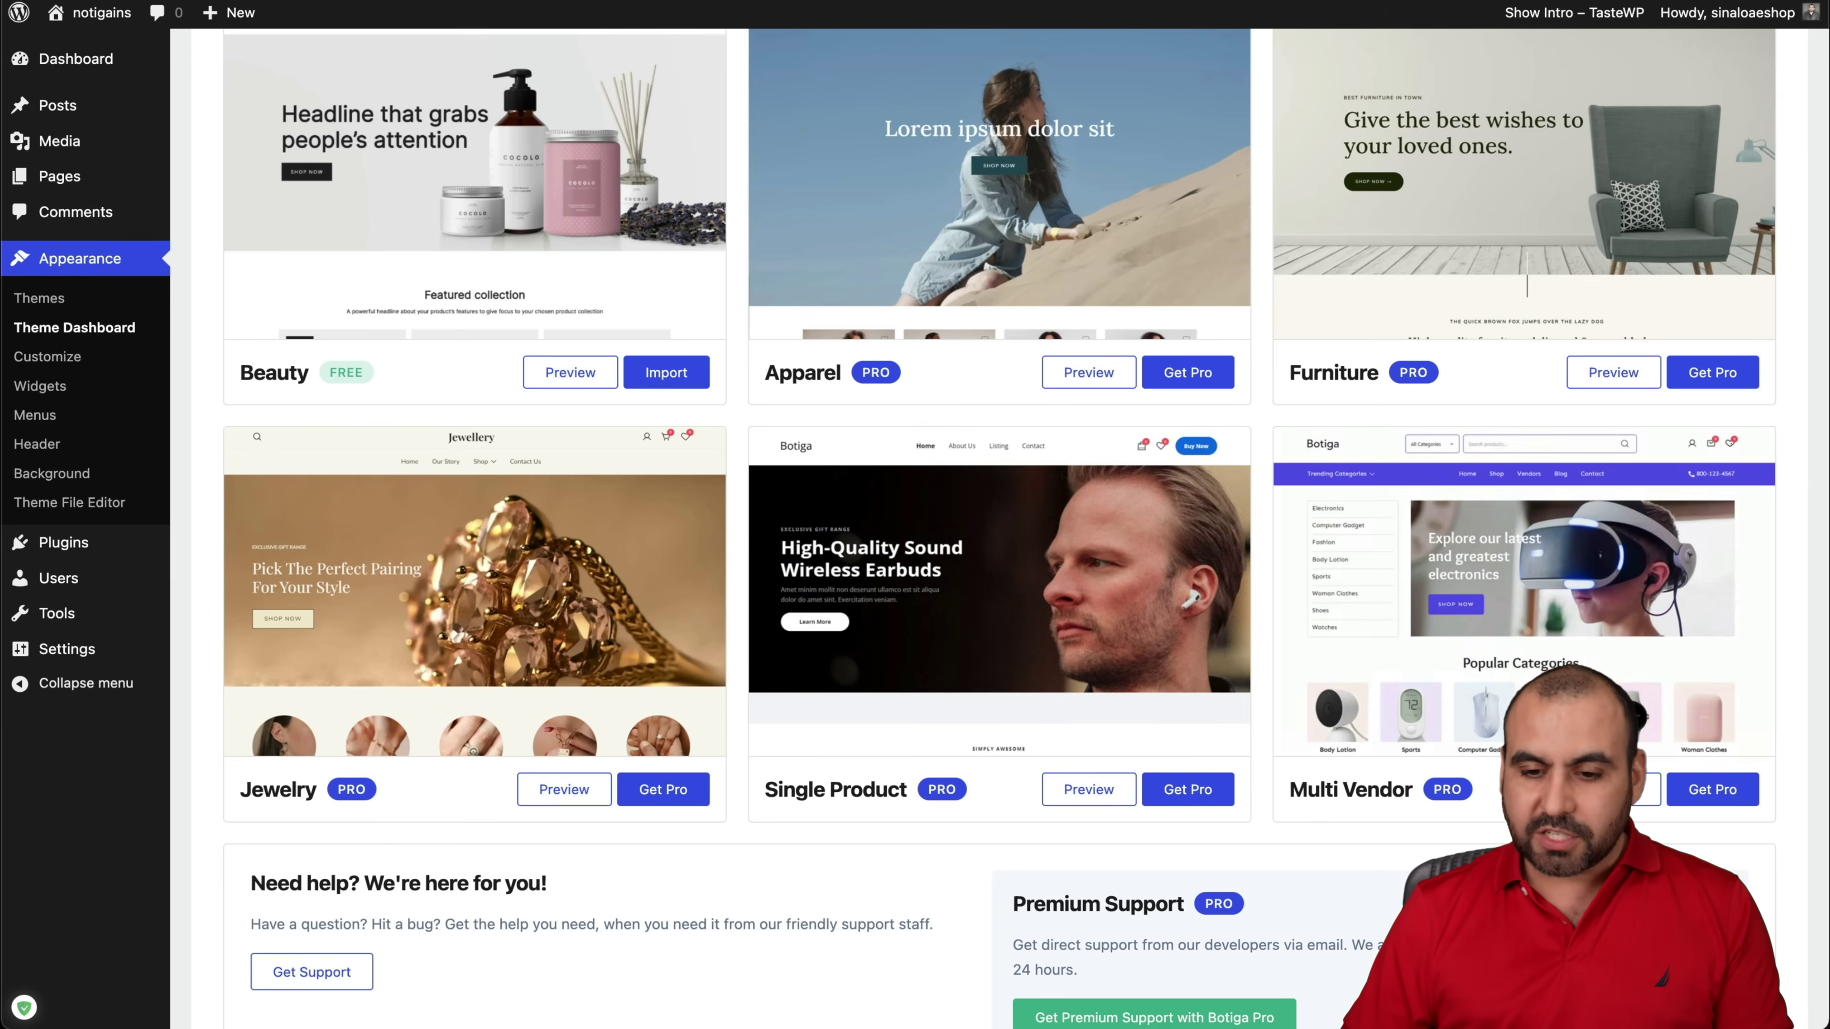
{"action": "scroll", "coordinate": [702, 631], "scroll_direction": "up", "scroll_amount": 8}
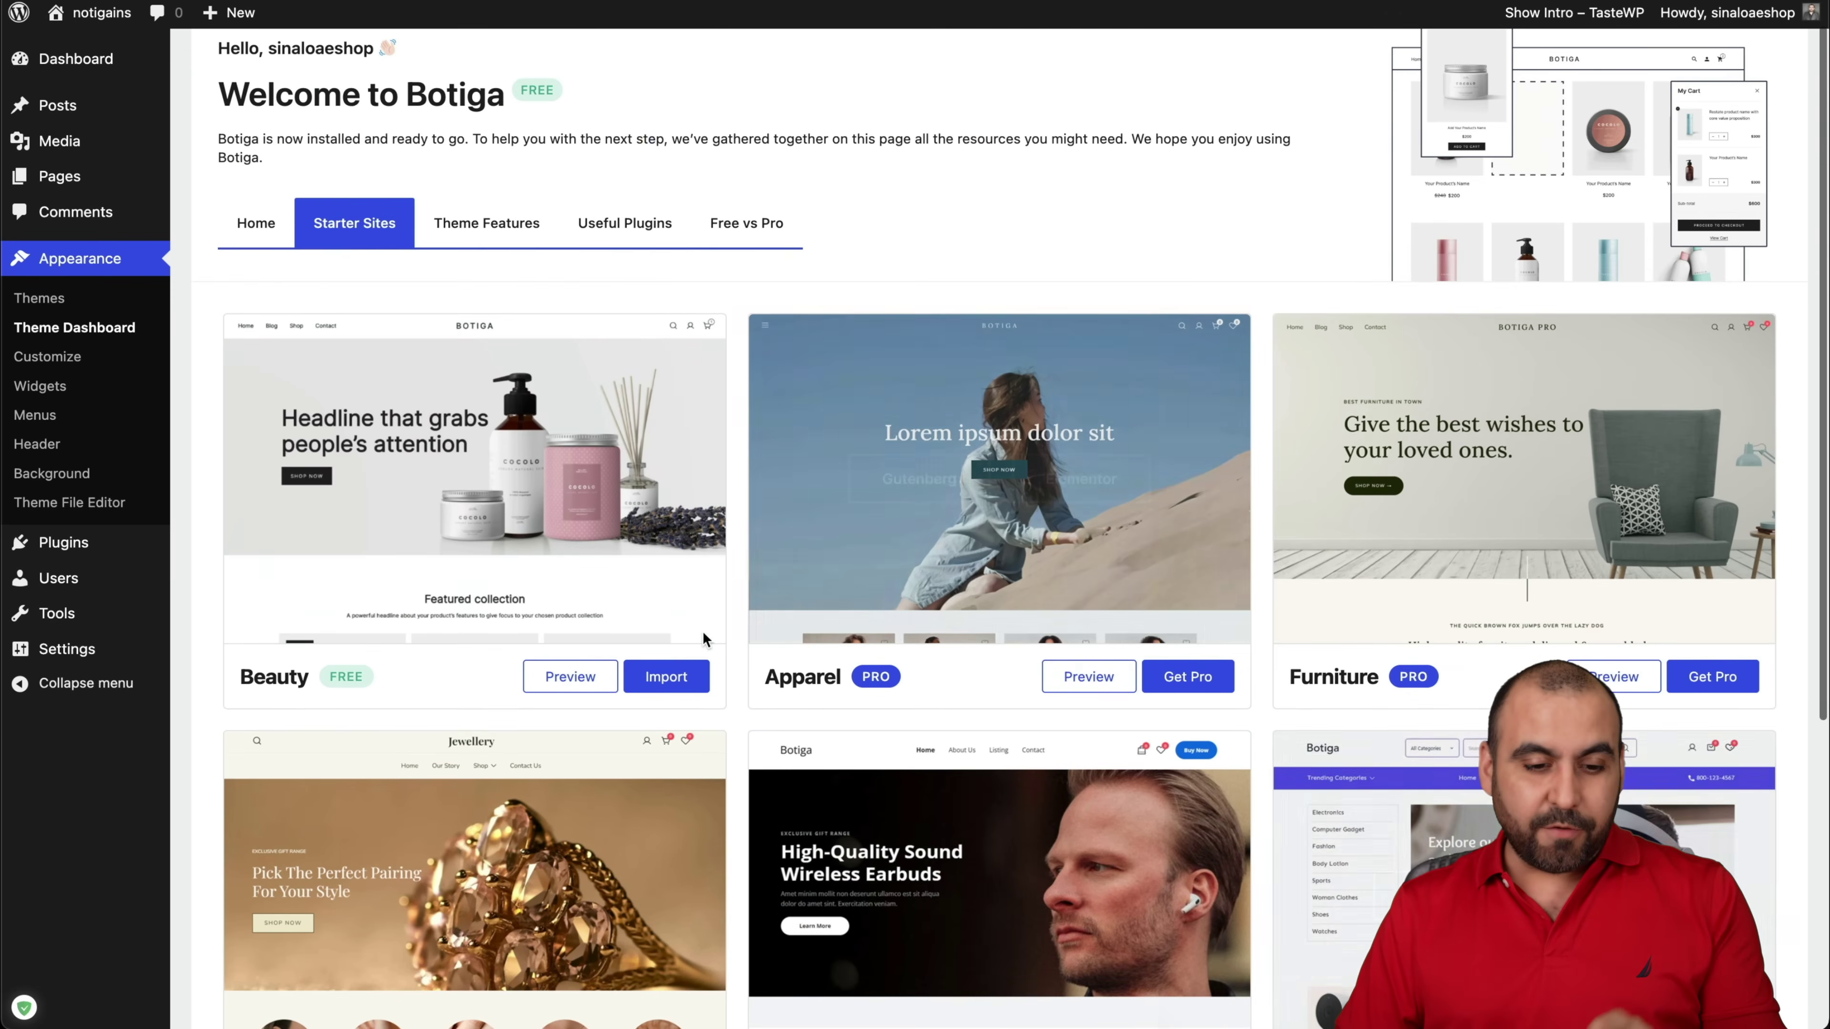
{"action": "left_click", "coordinate": [675, 677]}
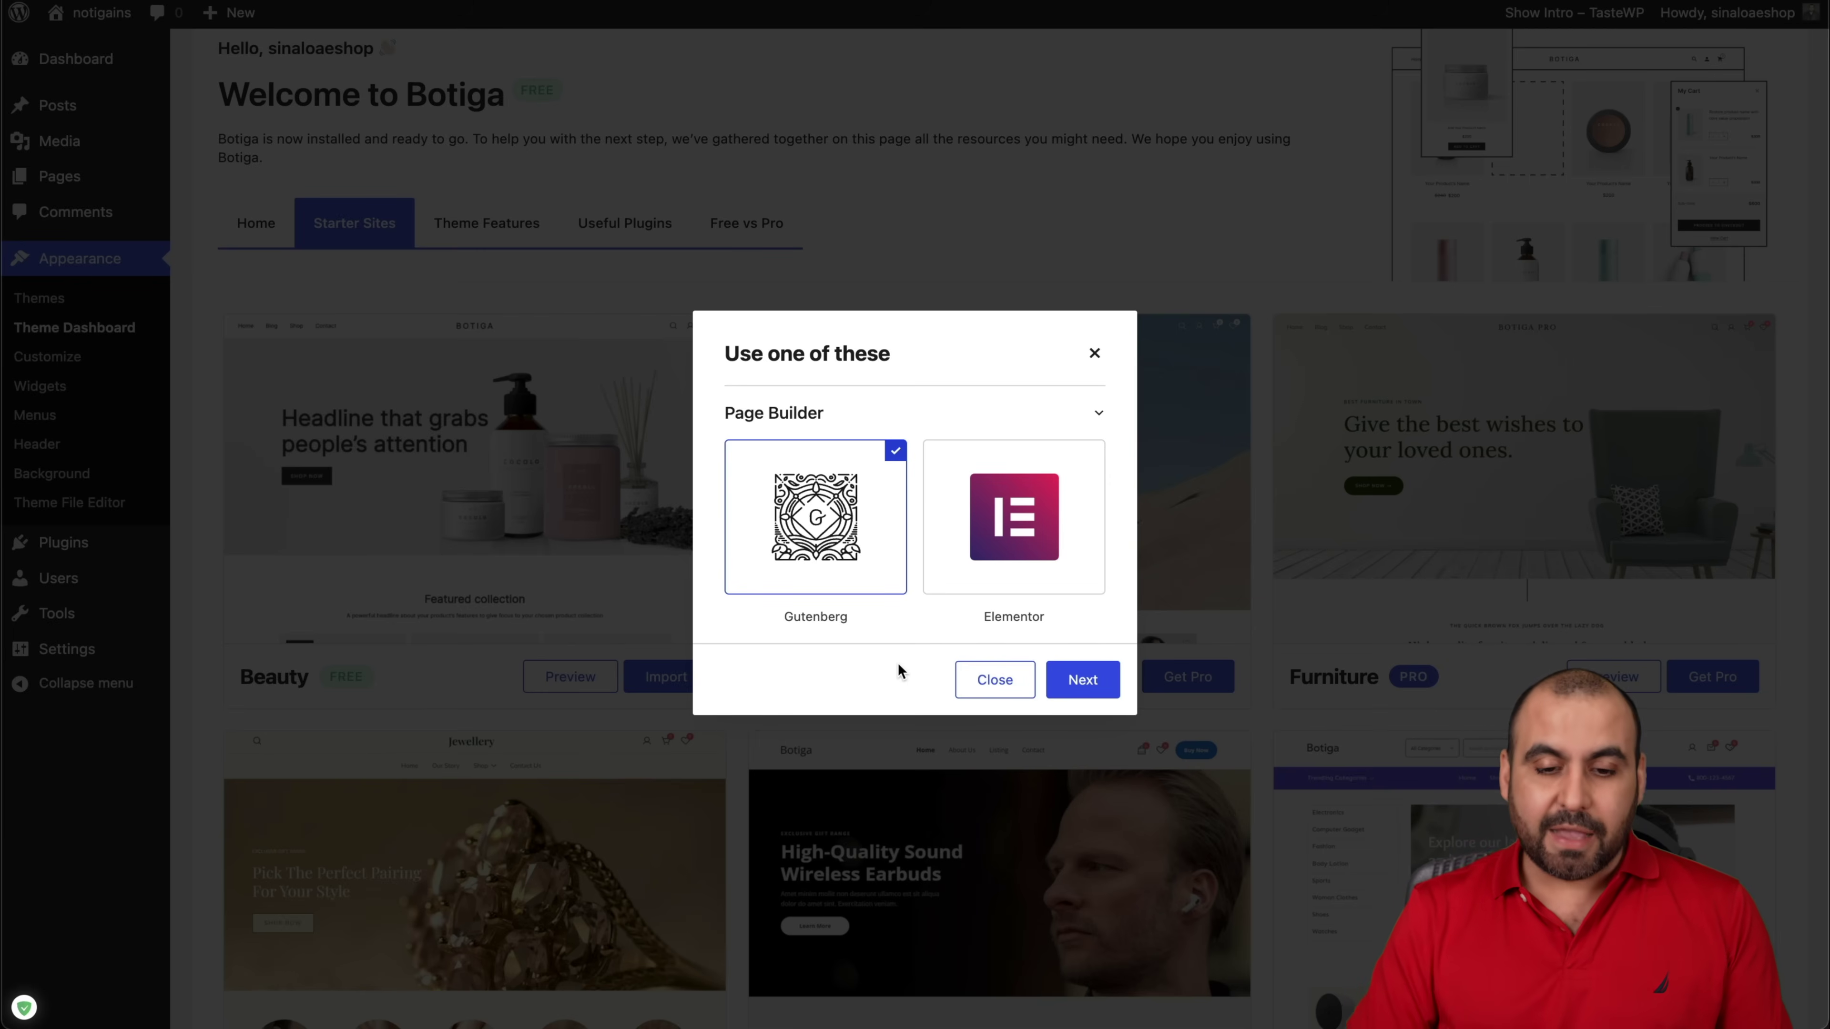
Import Beauty as an entire Elementor site, skipping the subscription prompt.
{"action": "left_click", "coordinate": [1016, 549]}
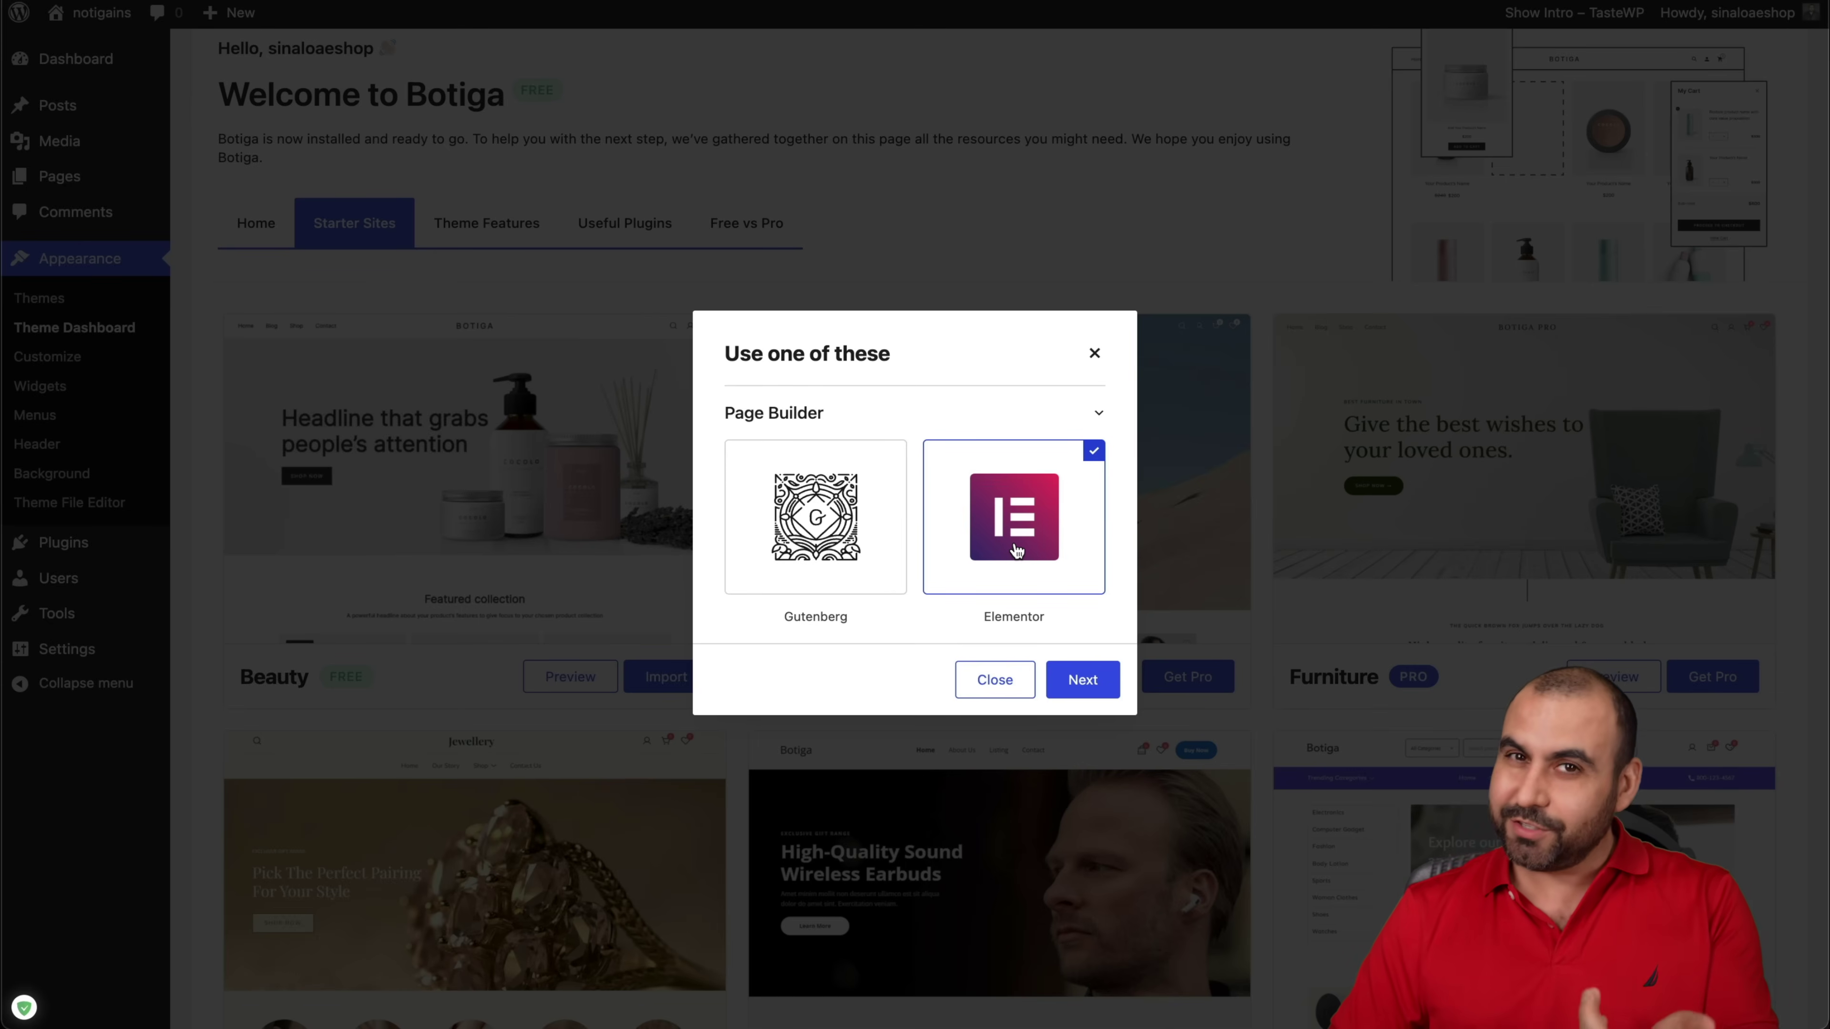
{"action": "left_click", "coordinate": [1110, 676]}
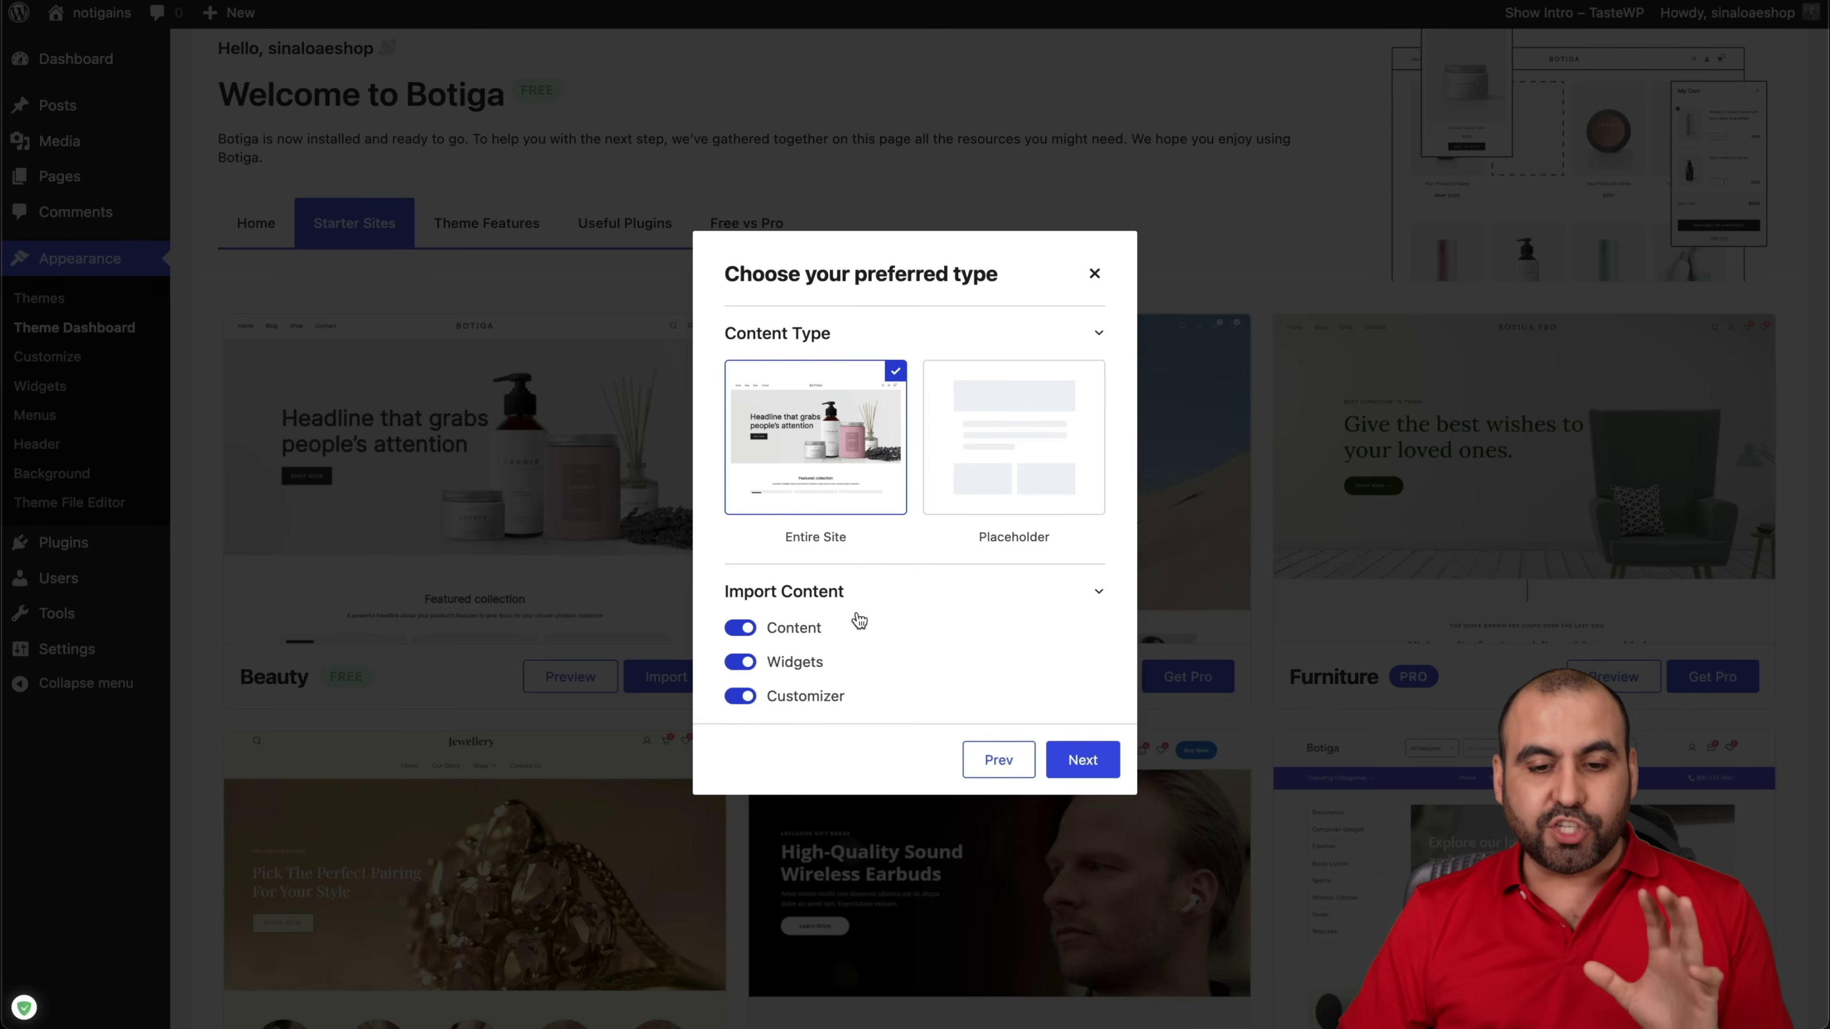
{"action": "left_click", "coordinate": [1016, 428]}
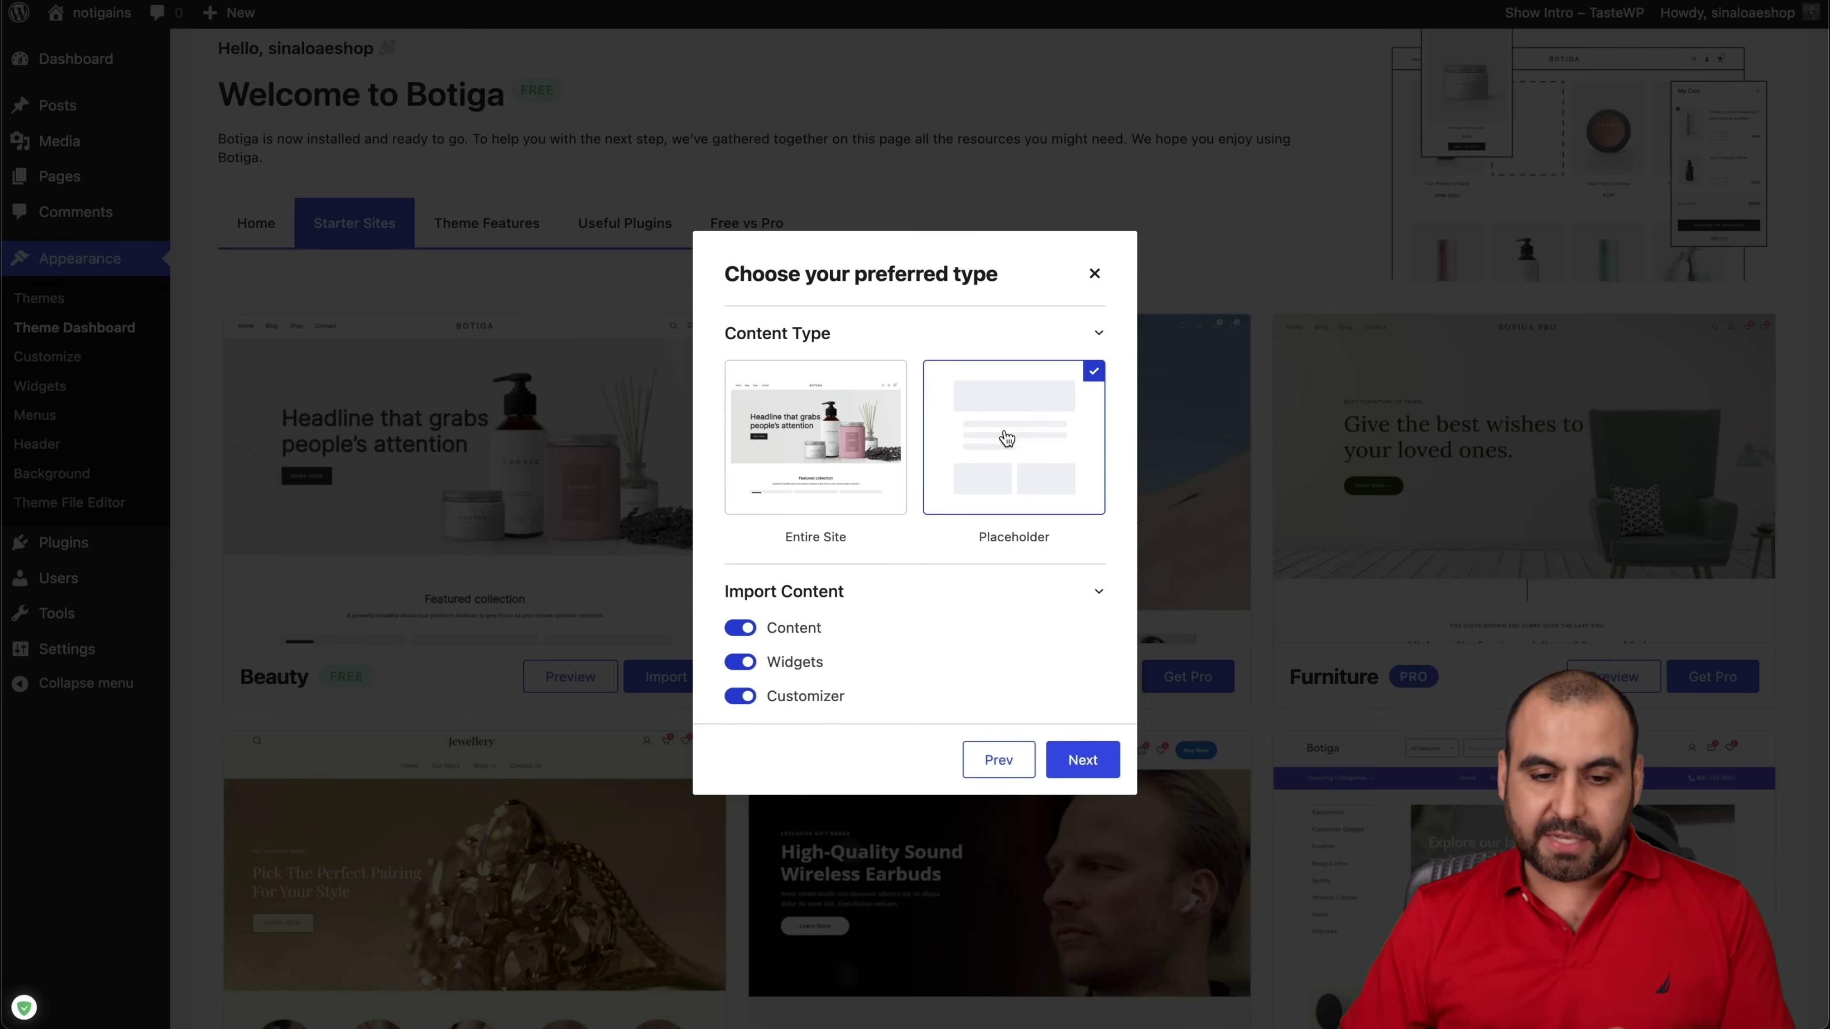
{"action": "left_click", "coordinate": [798, 447]}
{"action": "left_click", "coordinate": [1079, 765]}
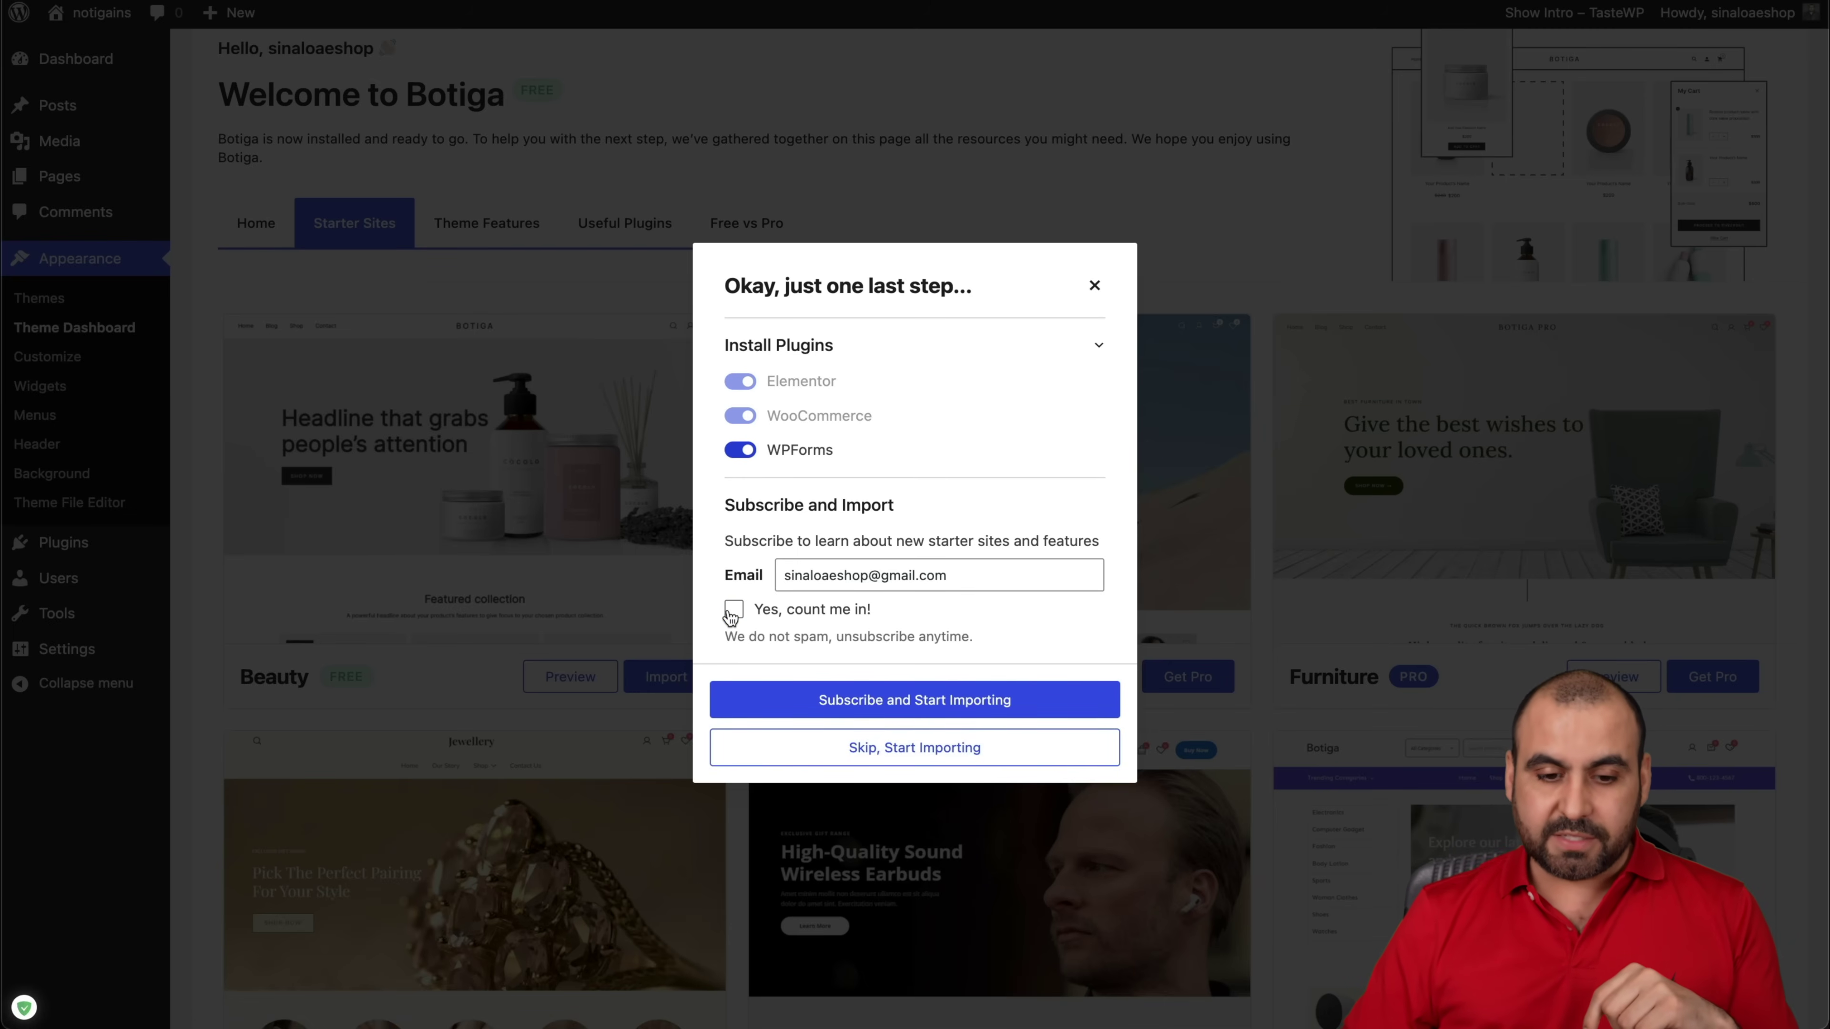
{"action": "left_click", "coordinate": [936, 748]}
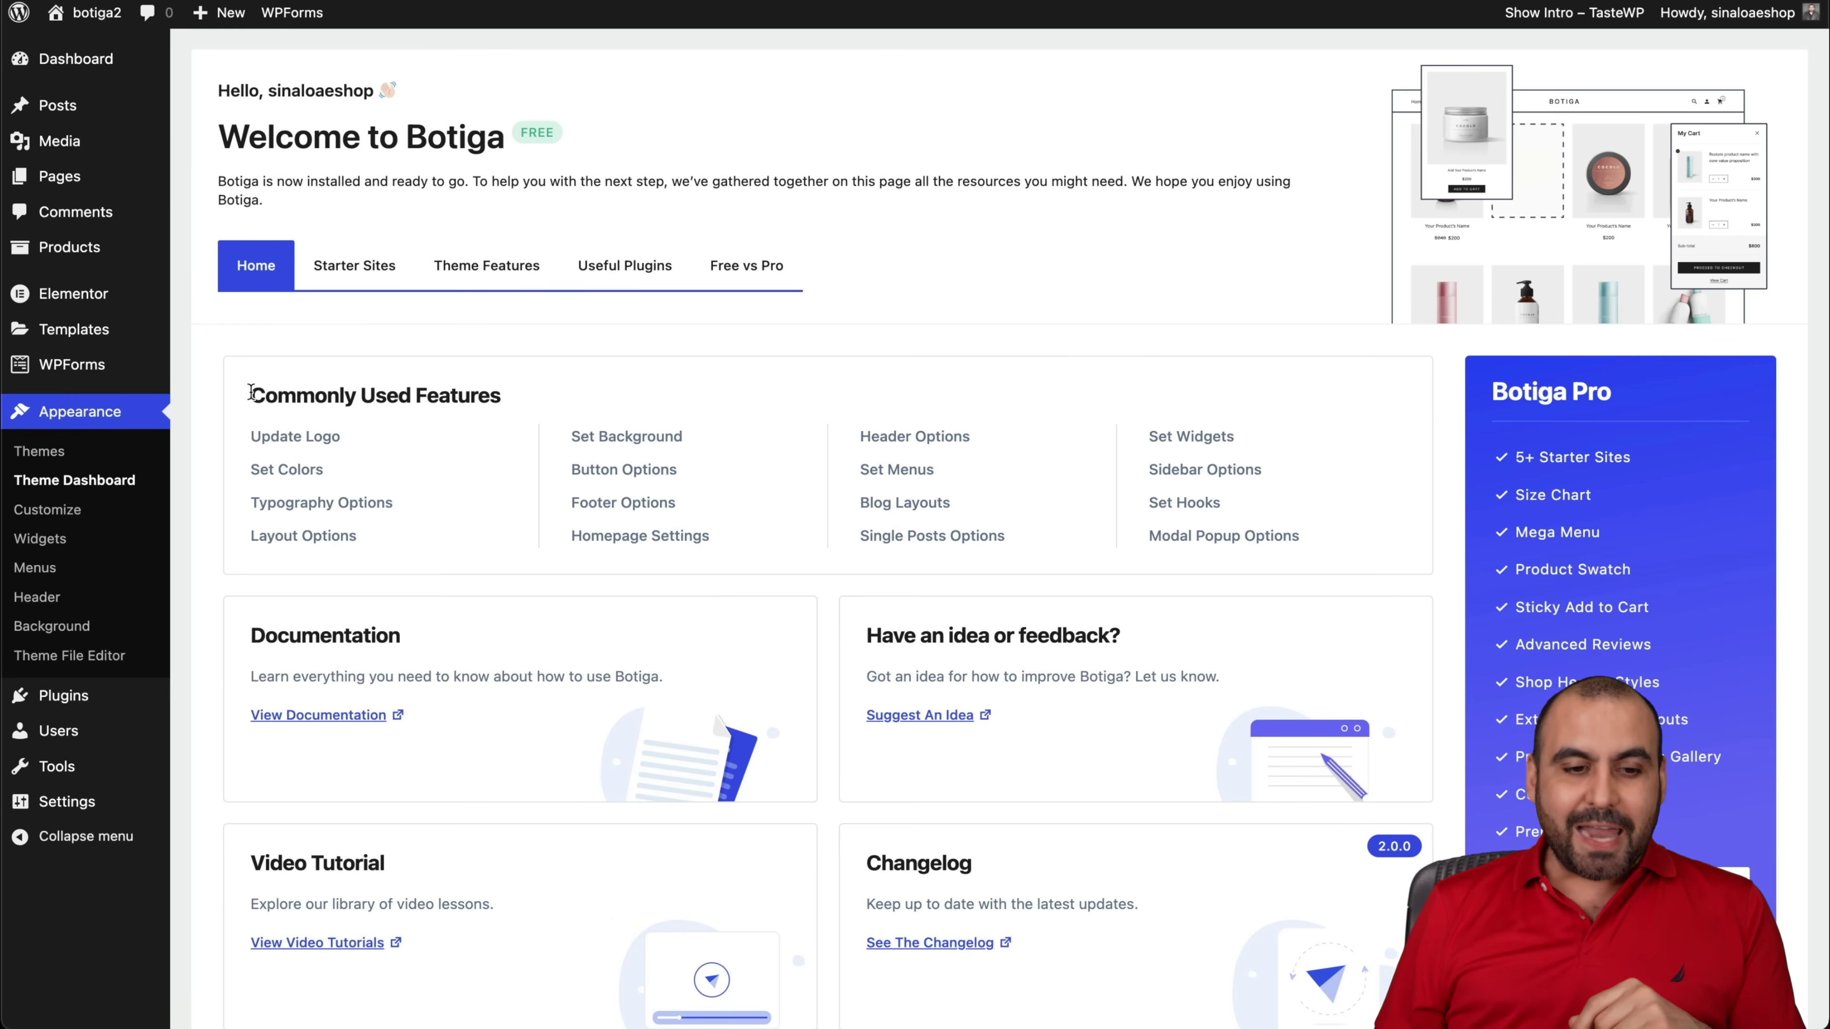
Highlight and then deselect the Commonly Used Features heading on the dashboard.
{"action": "left_click_drag", "start_coordinate": [250, 393], "coordinate": [494, 392]}
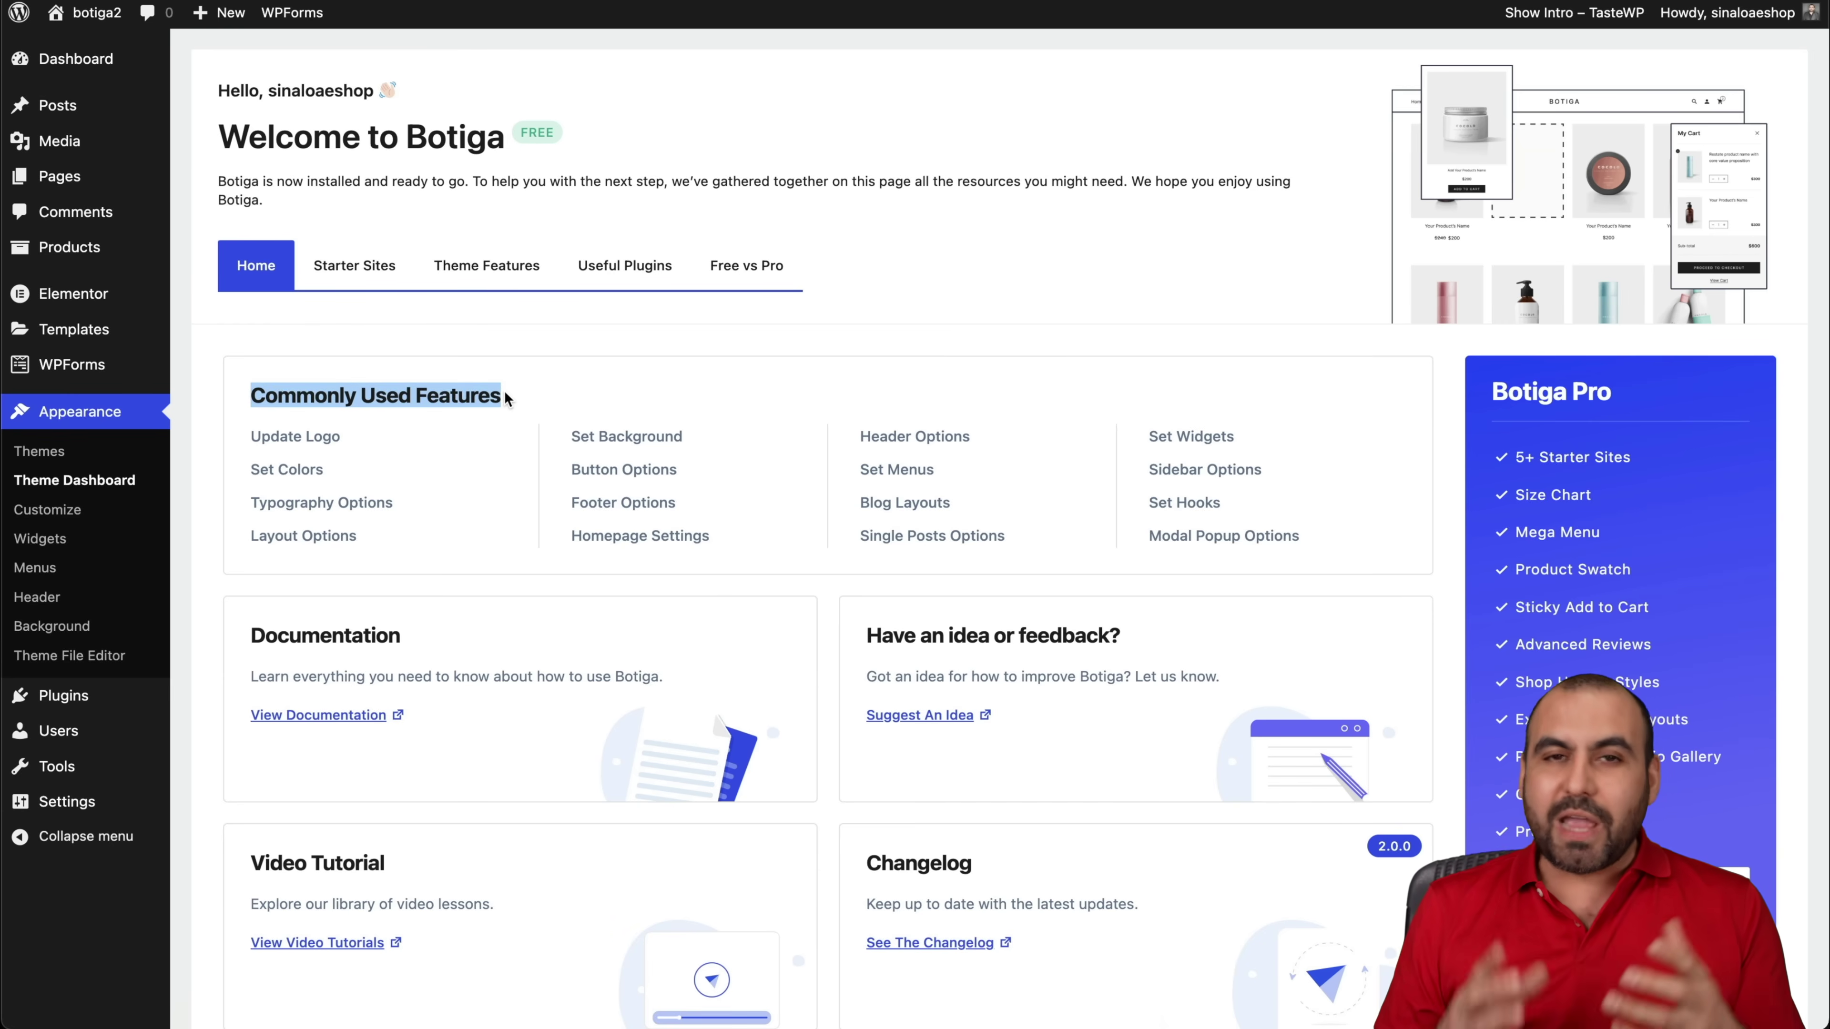
{"action": "left_click", "coordinate": [505, 393]}
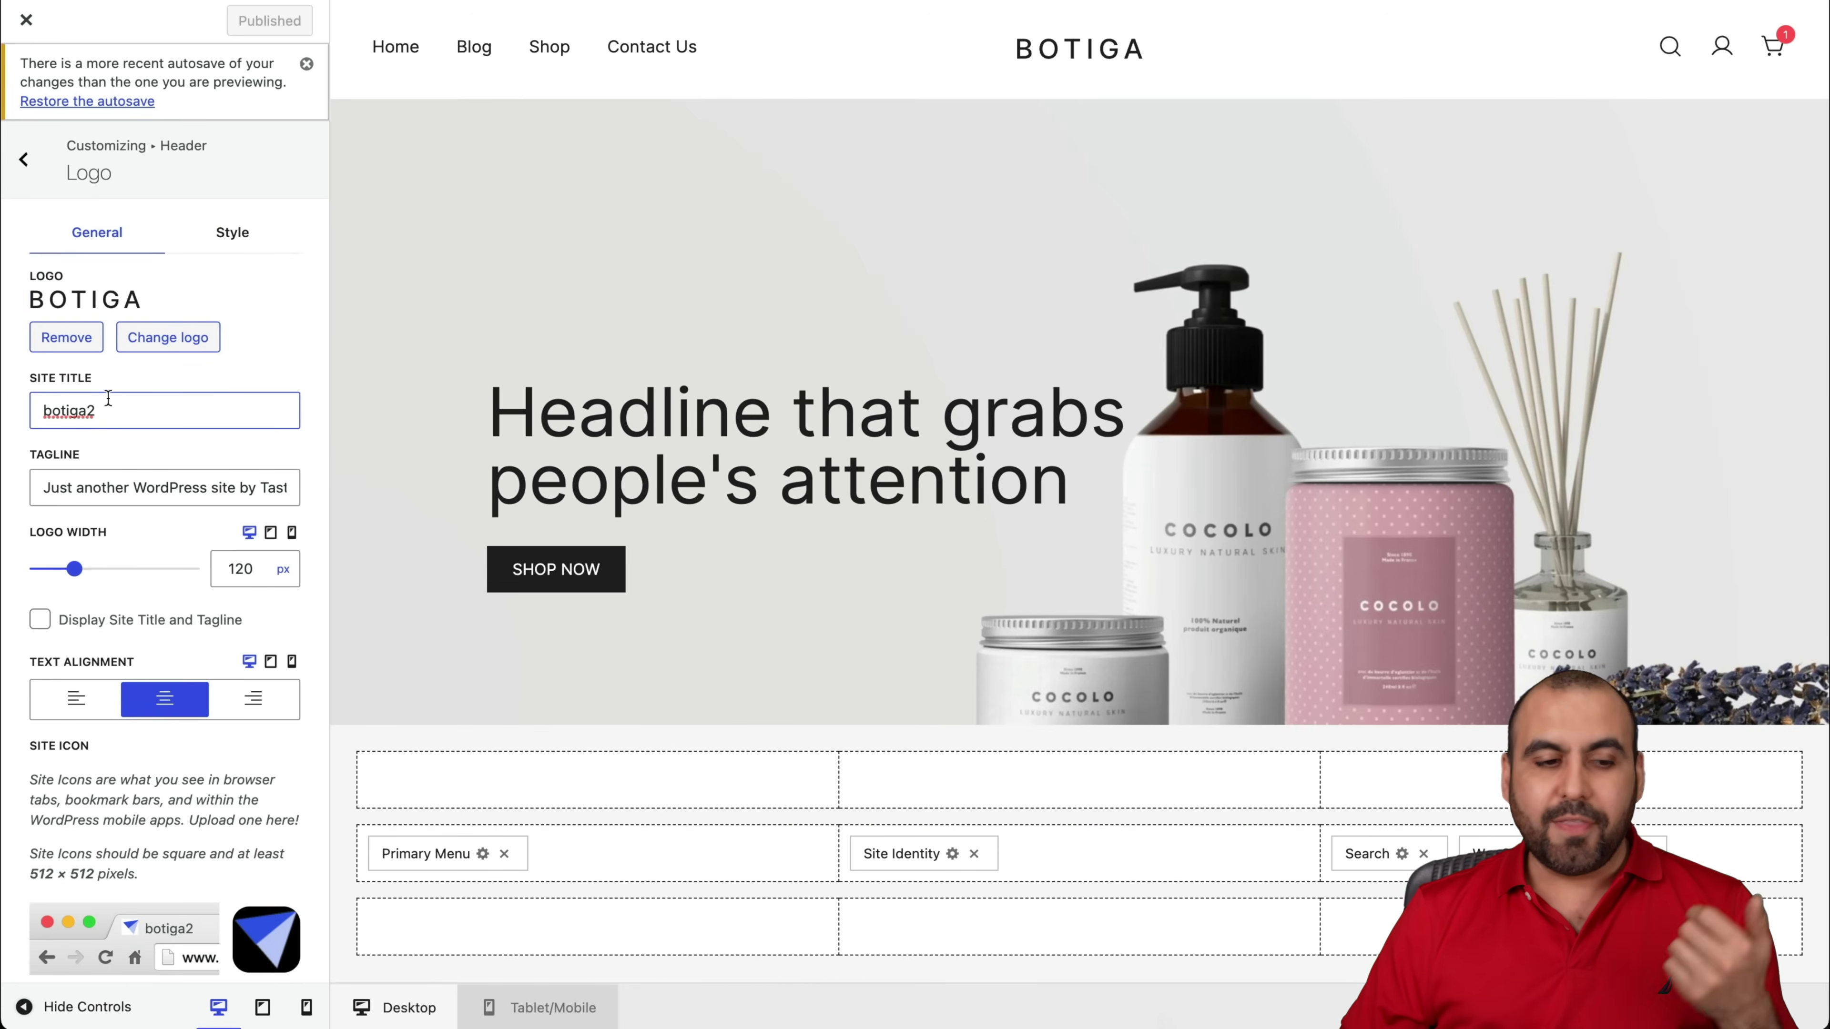
Scroll the Customizer panel and bring up the Footer Builder settings.
{"action": "scroll", "coordinate": [144, 649], "scroll_direction": "down", "scroll_amount": 2}
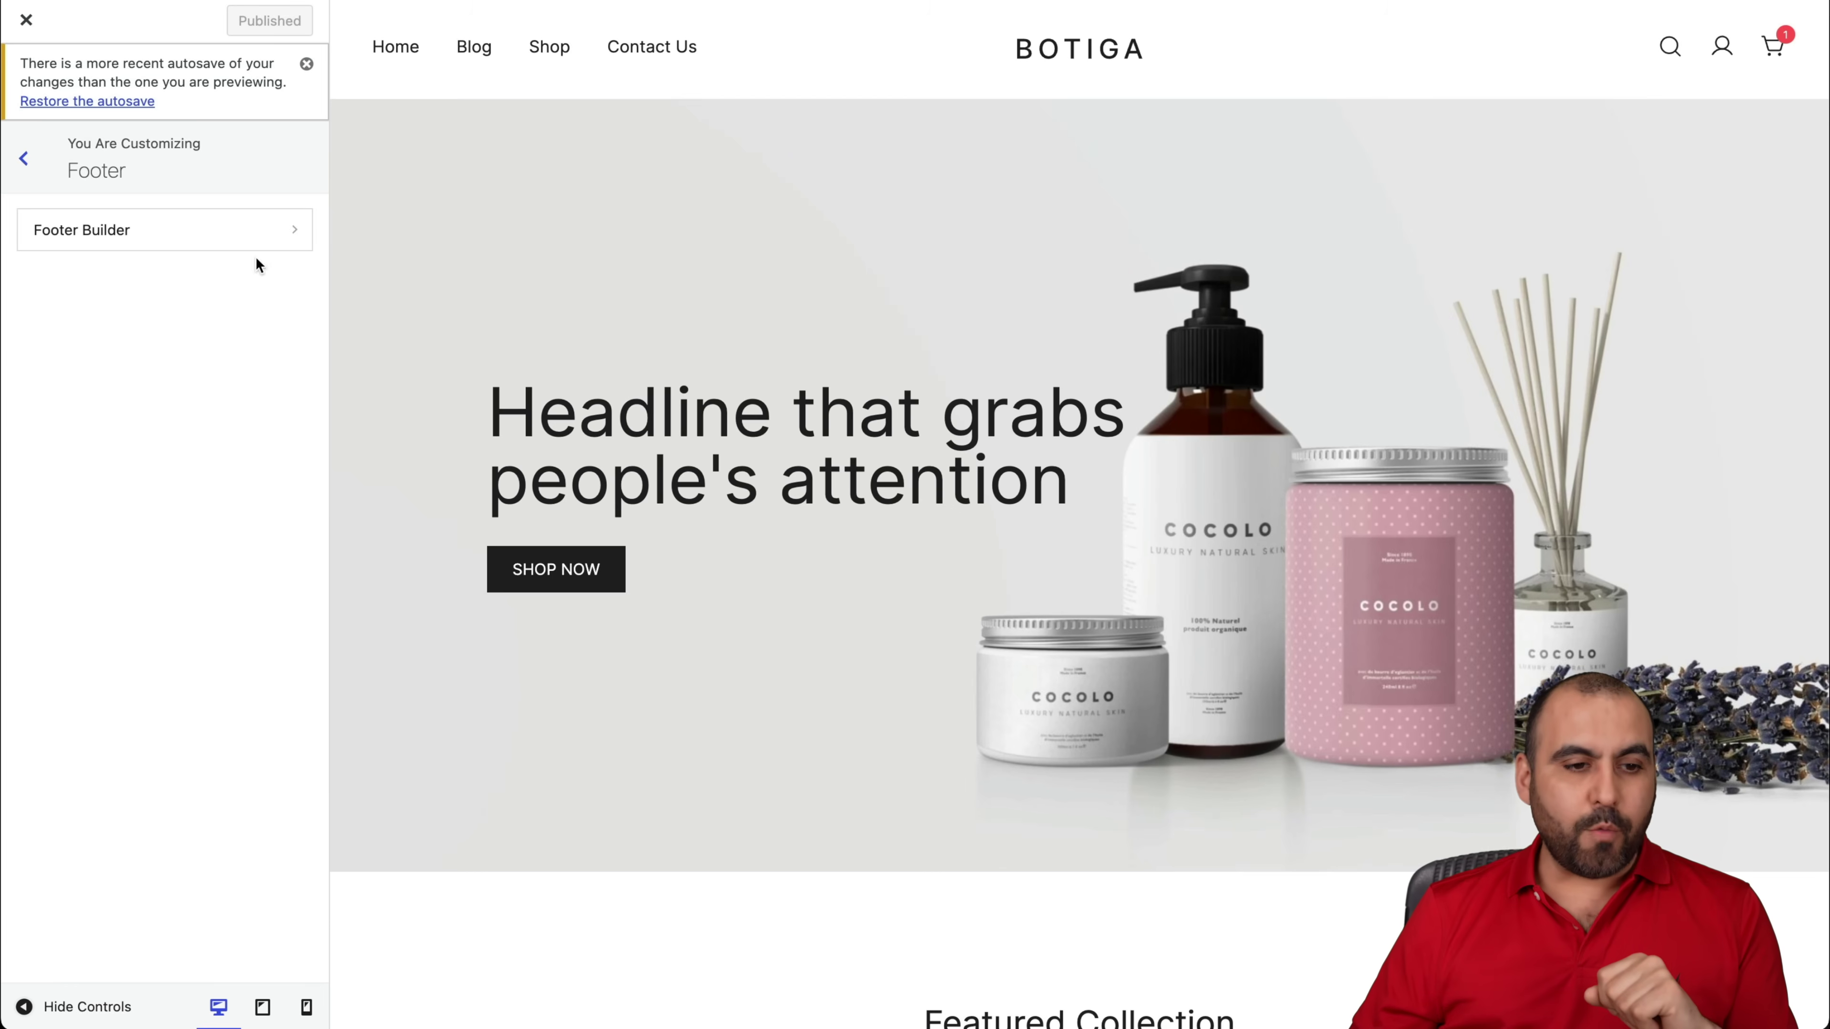
{"action": "left_click", "coordinate": [230, 237]}
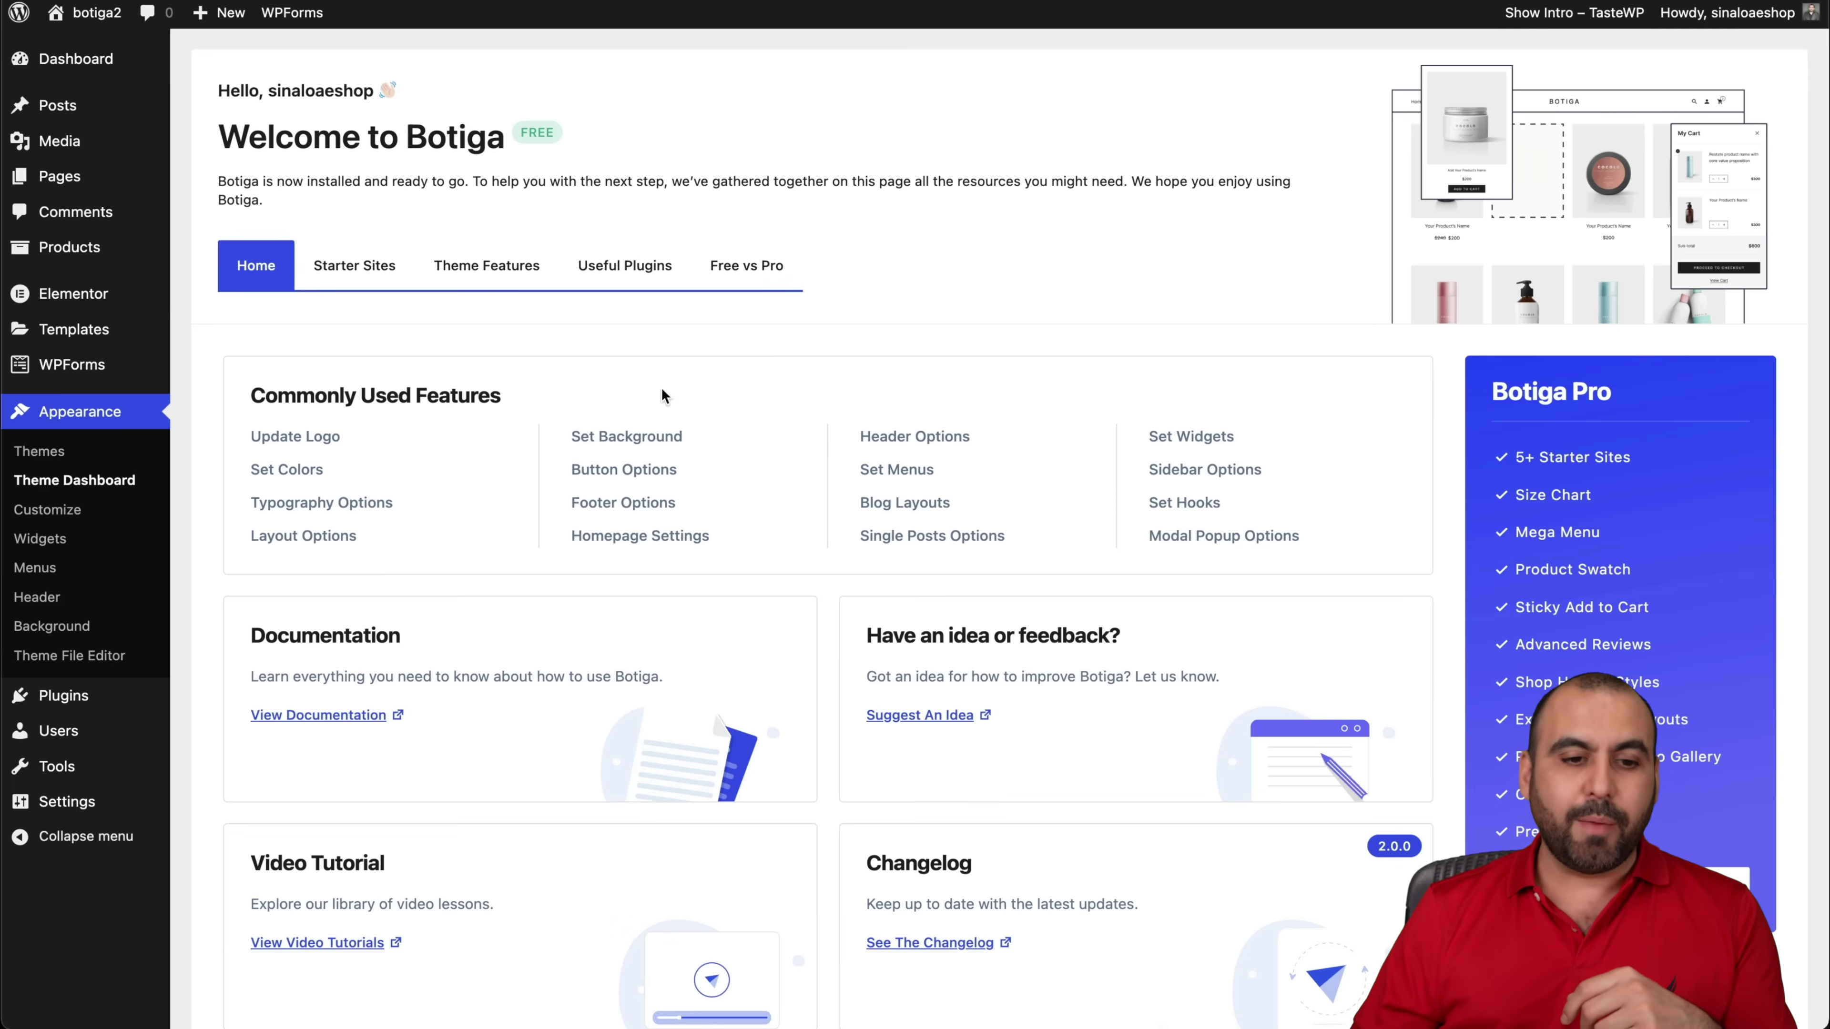
Look over the Starter Sites tab of the Botiga dashboard.
{"action": "left_click", "coordinate": [366, 287]}
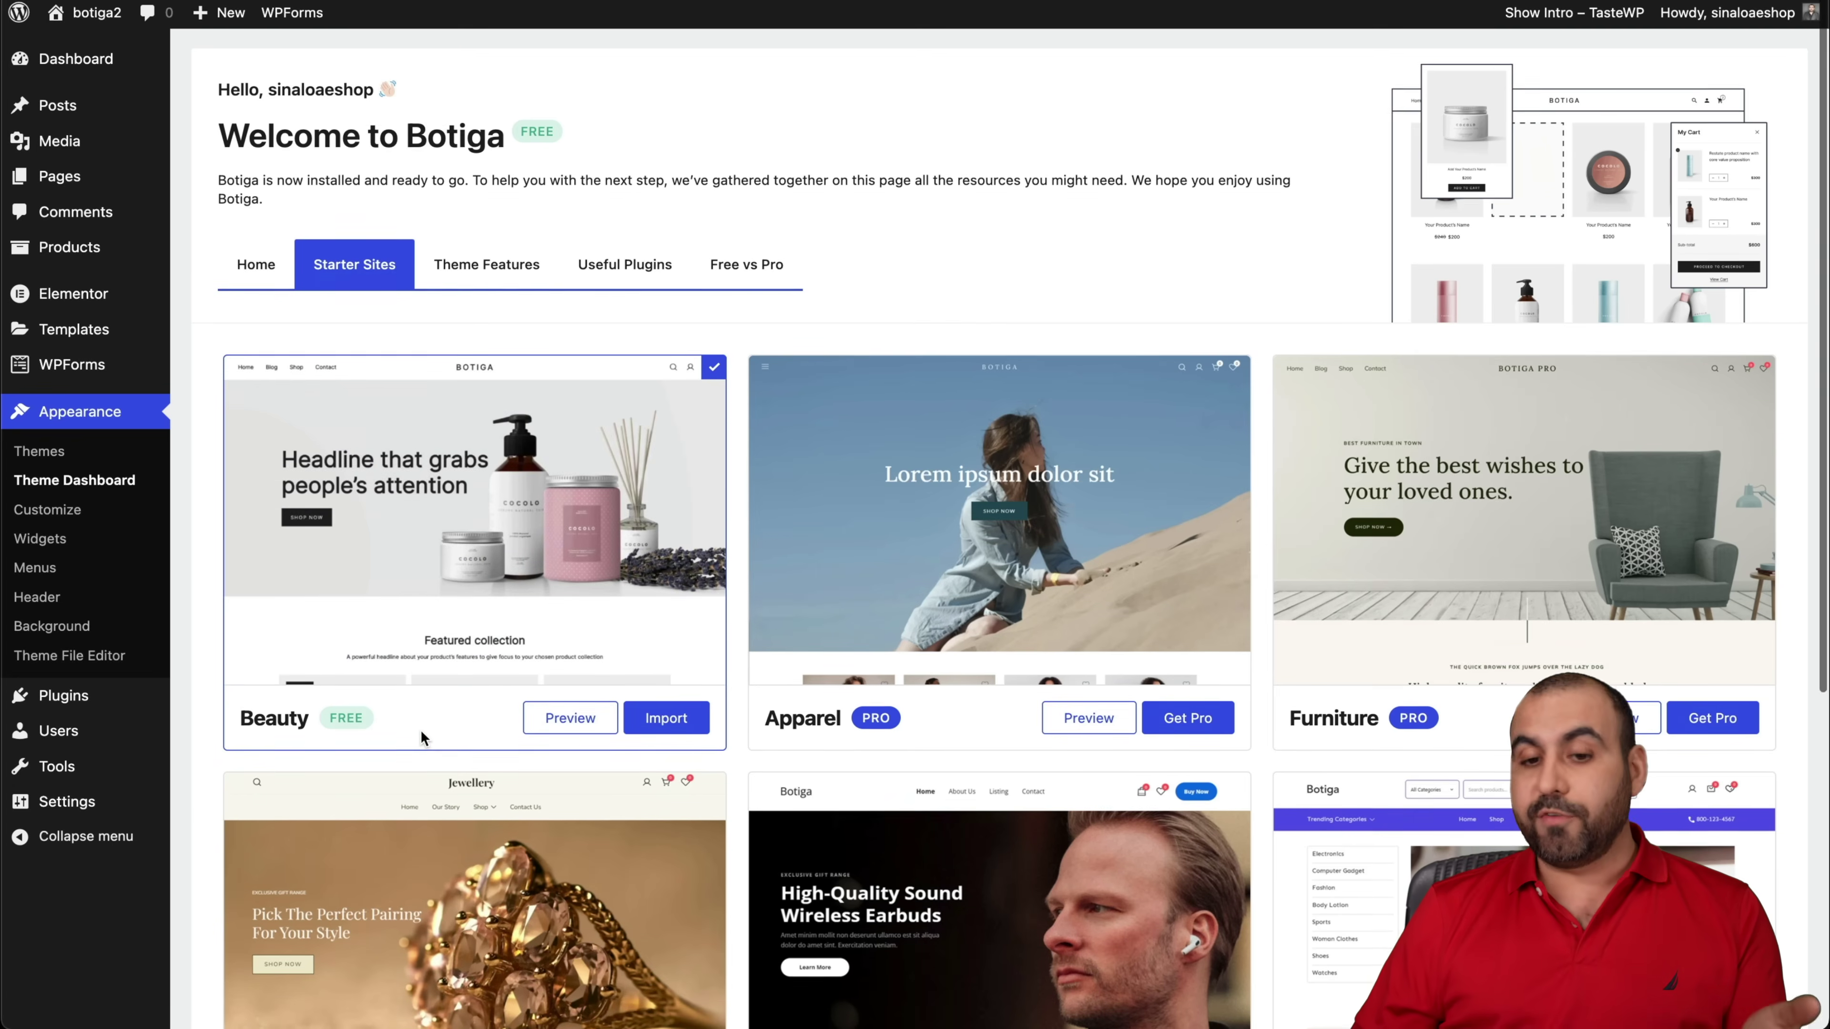
{"action": "scroll", "coordinate": [420, 729], "scroll_direction": "down", "scroll_amount": 5}
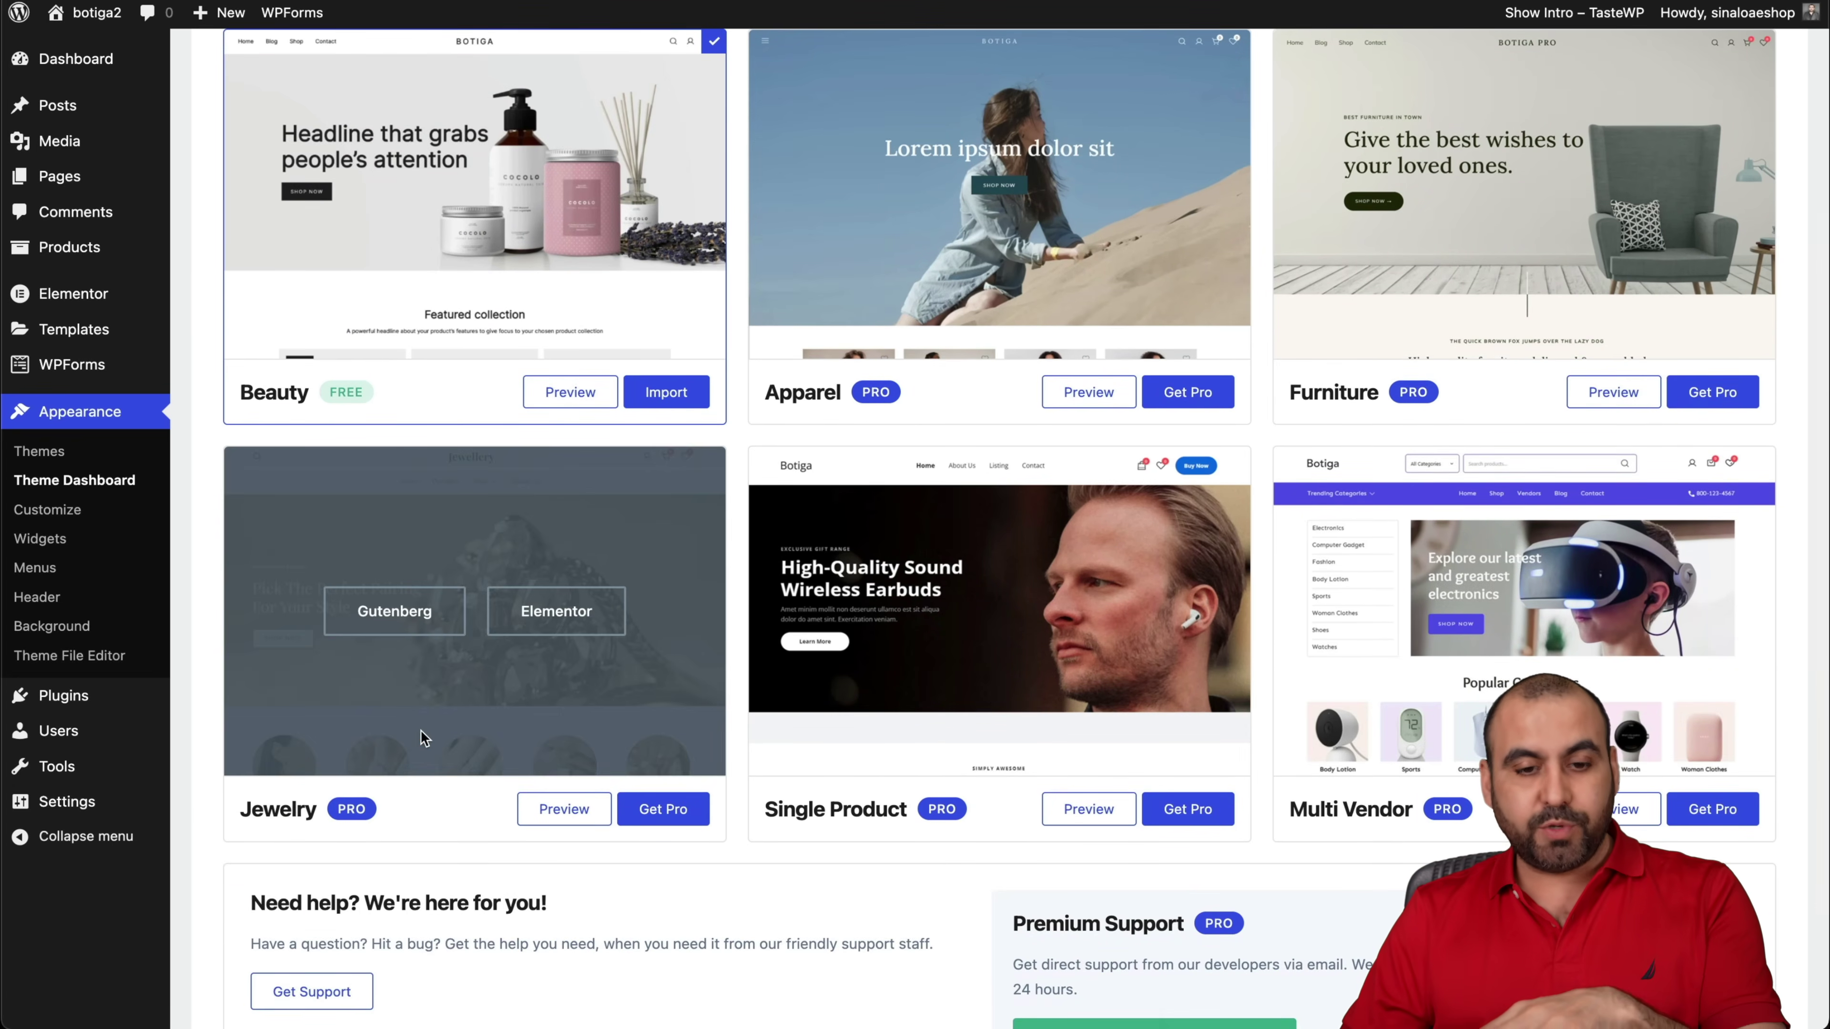
{"action": "scroll", "coordinate": [420, 730], "scroll_direction": "up", "scroll_amount": 5}
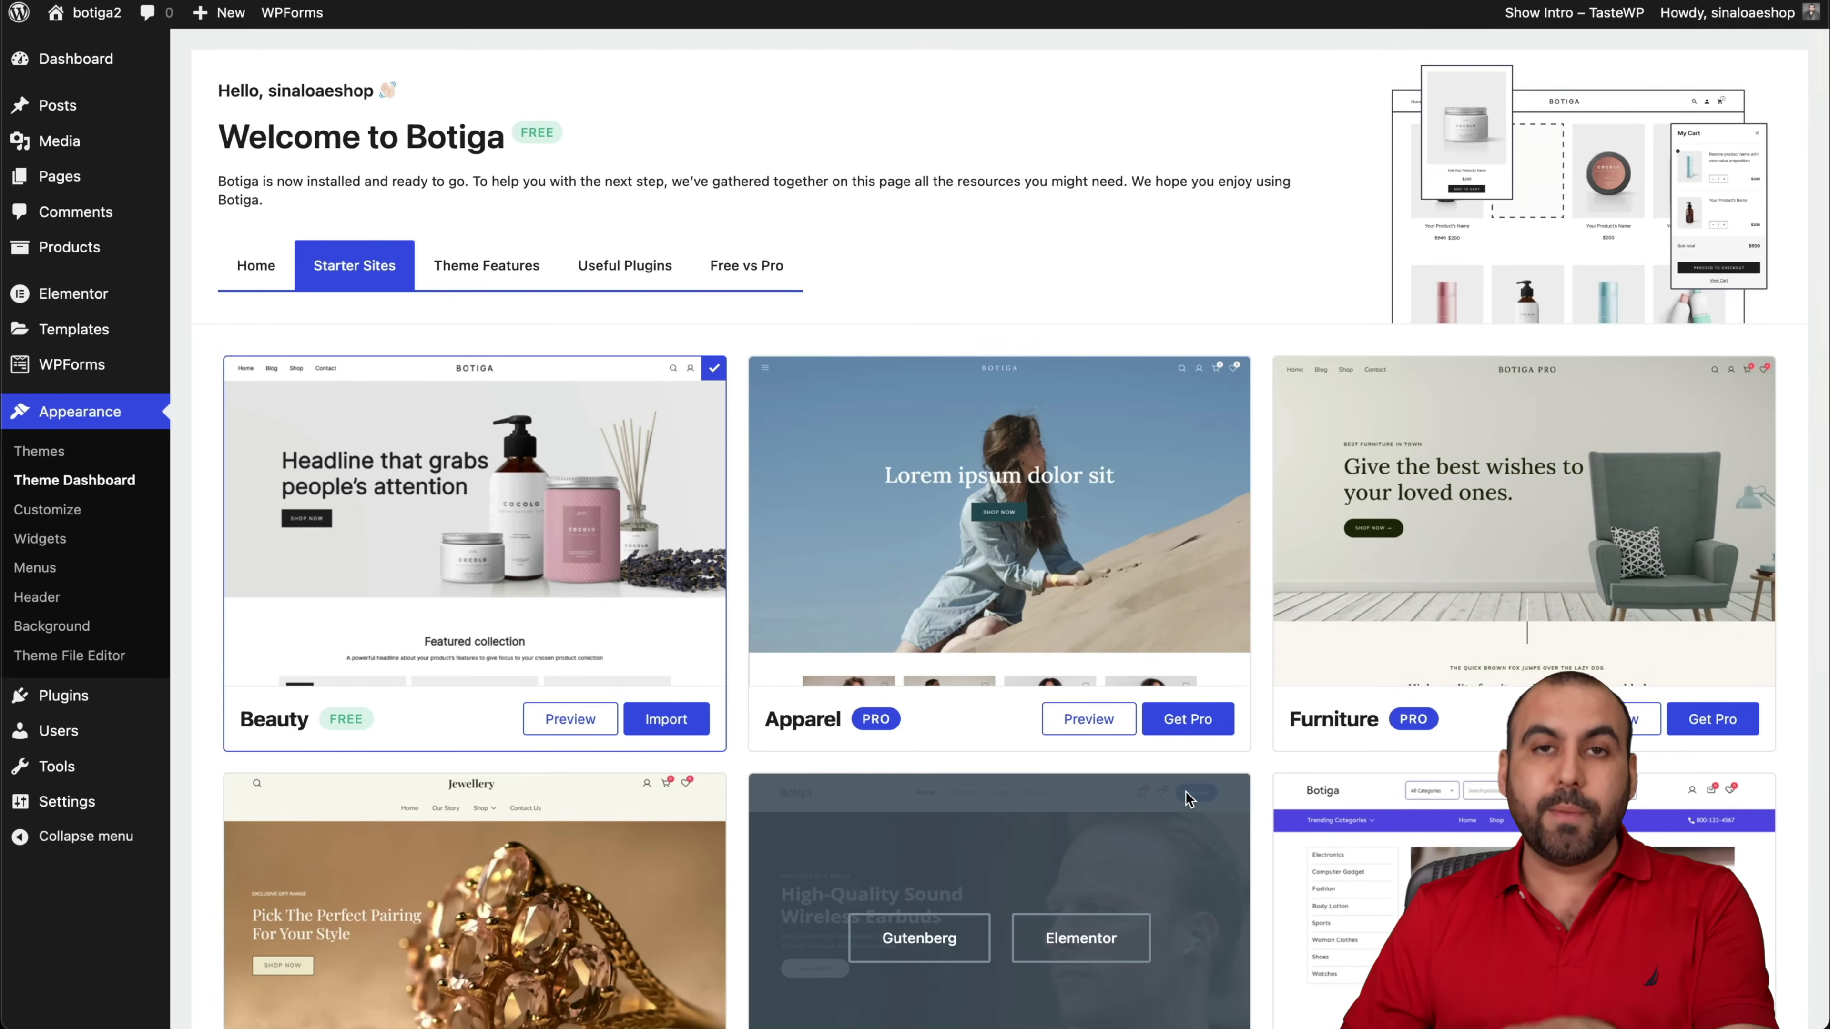
Review the Theme Features tab, scrolling its free and Pro modules to the bottom.
{"action": "left_click", "coordinate": [514, 271]}
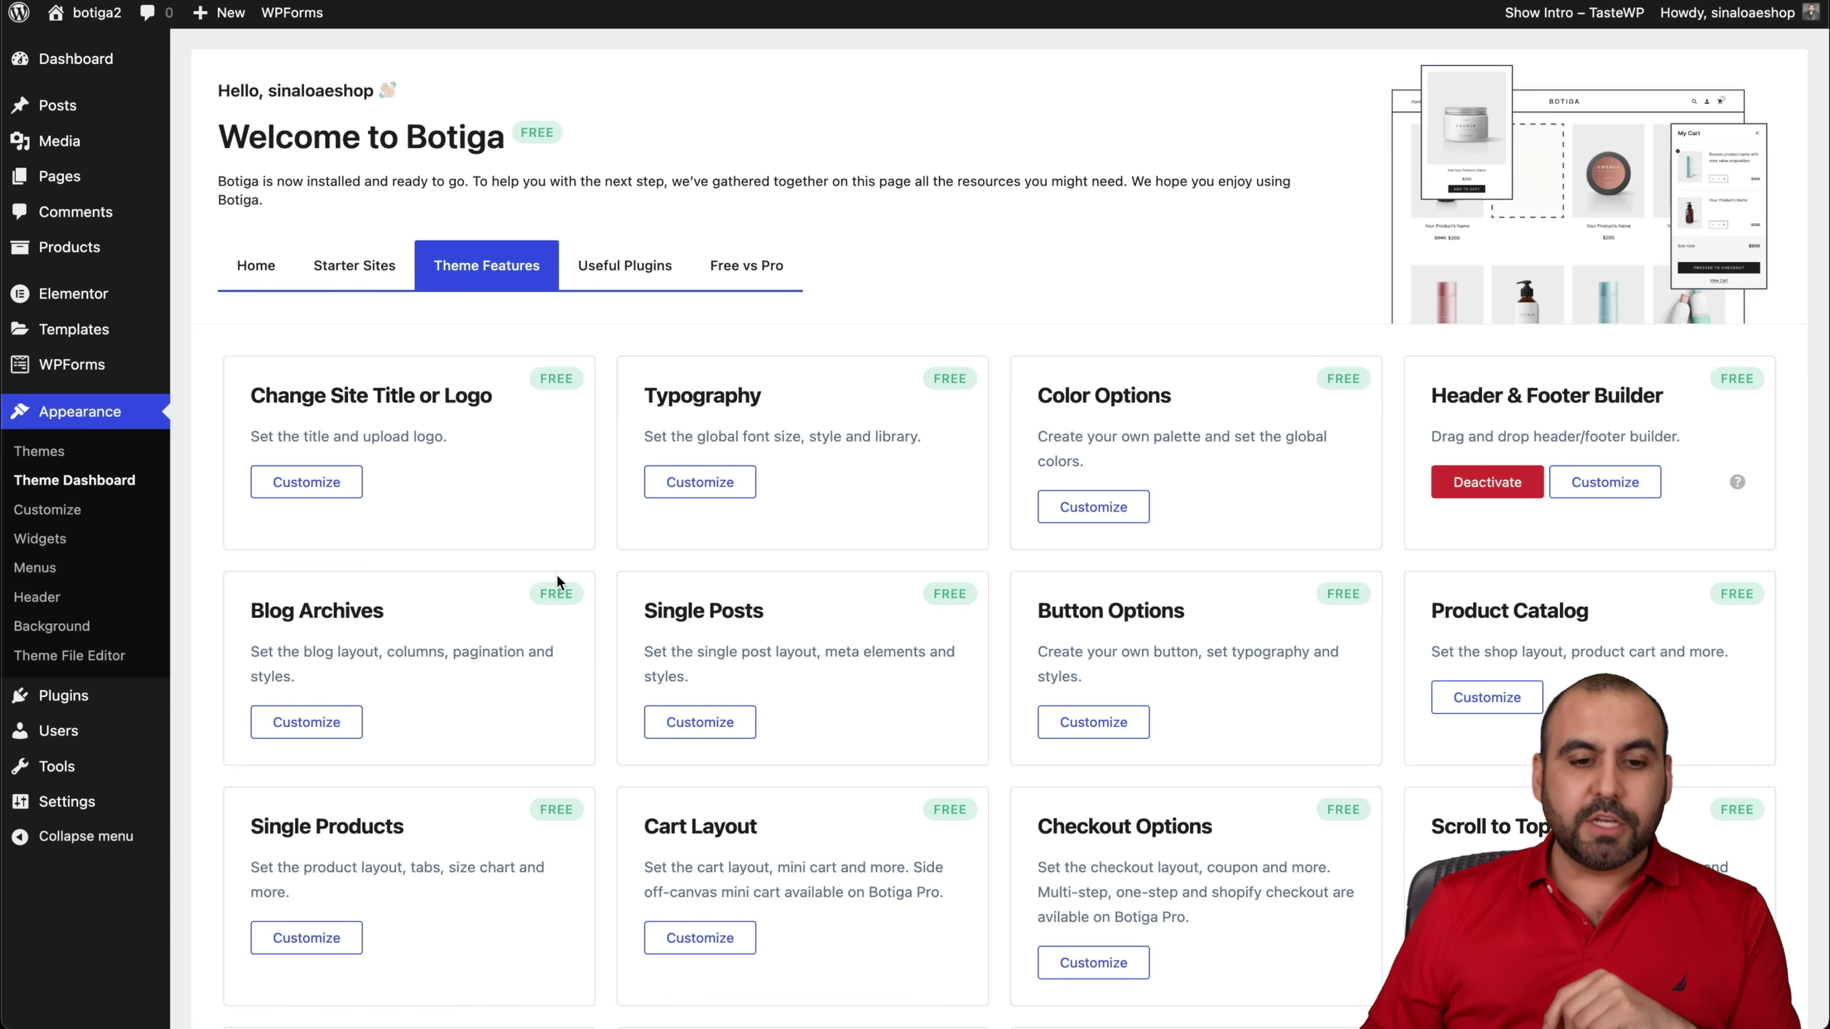
{"action": "scroll", "coordinate": [733, 613], "scroll_direction": "down", "scroll_amount": 3}
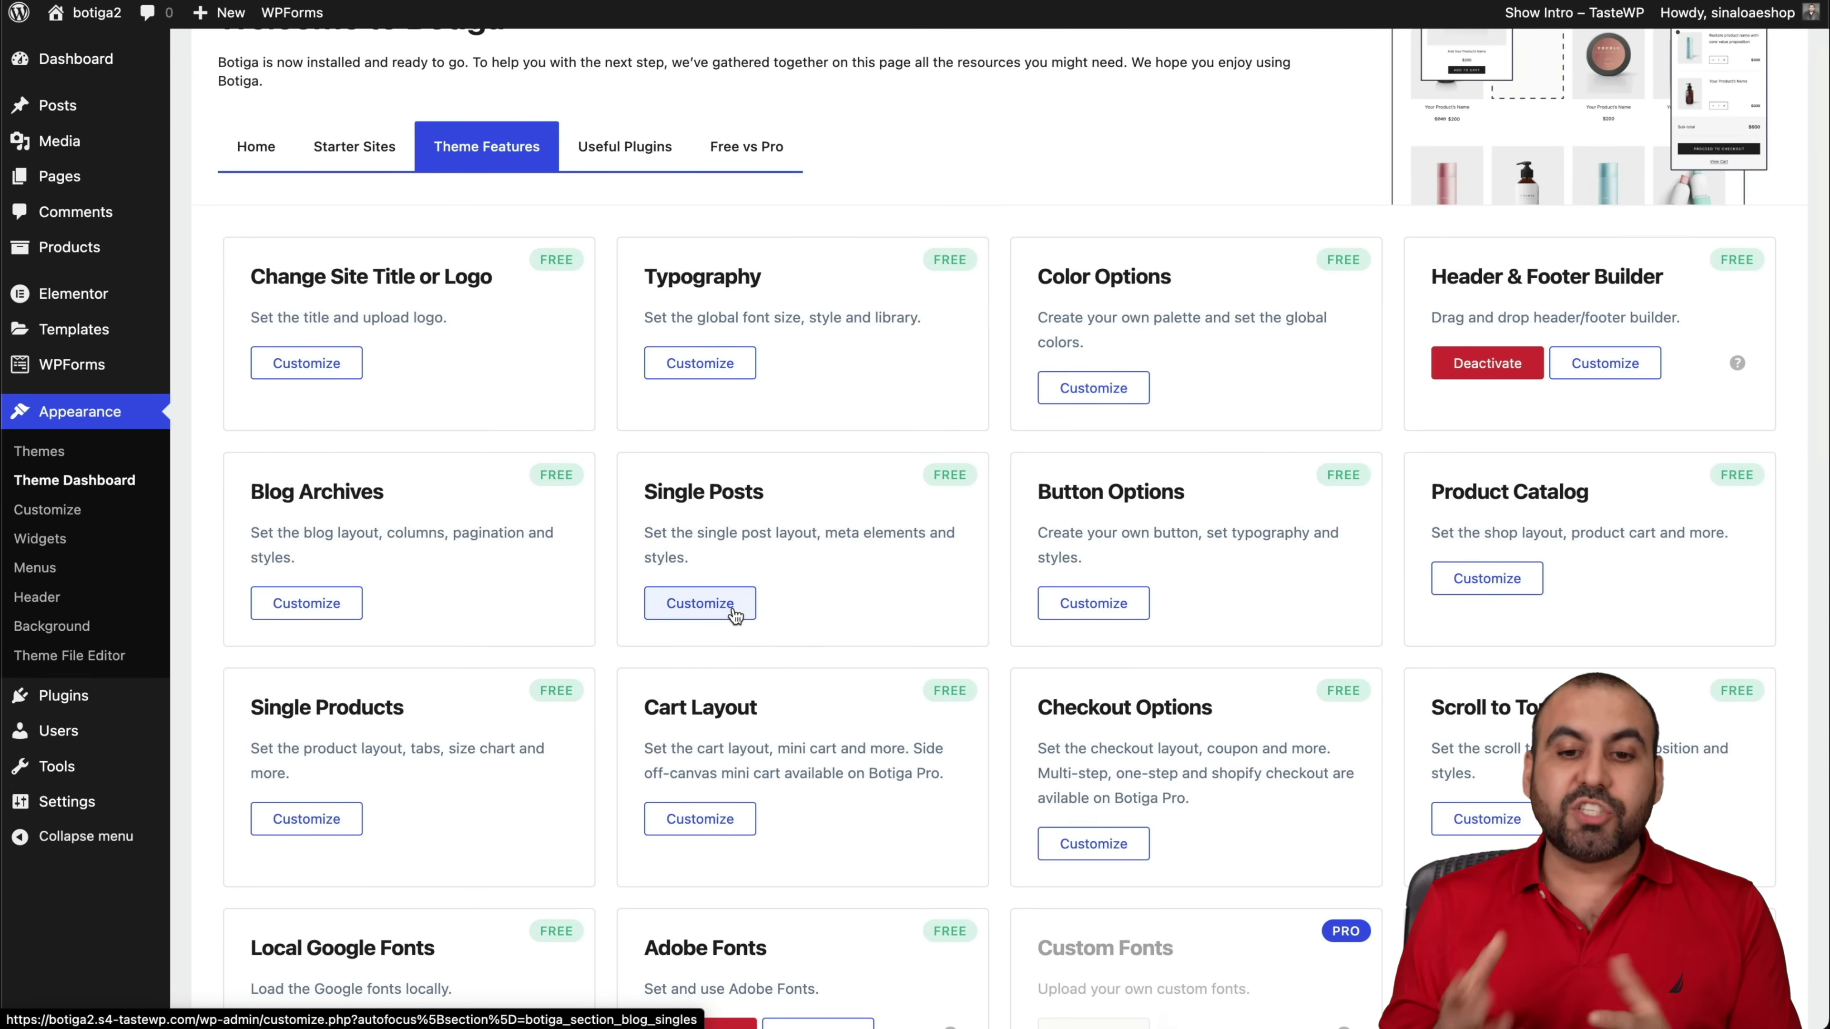
{"action": "scroll", "coordinate": [734, 613], "scroll_direction": "down", "scroll_amount": 10}
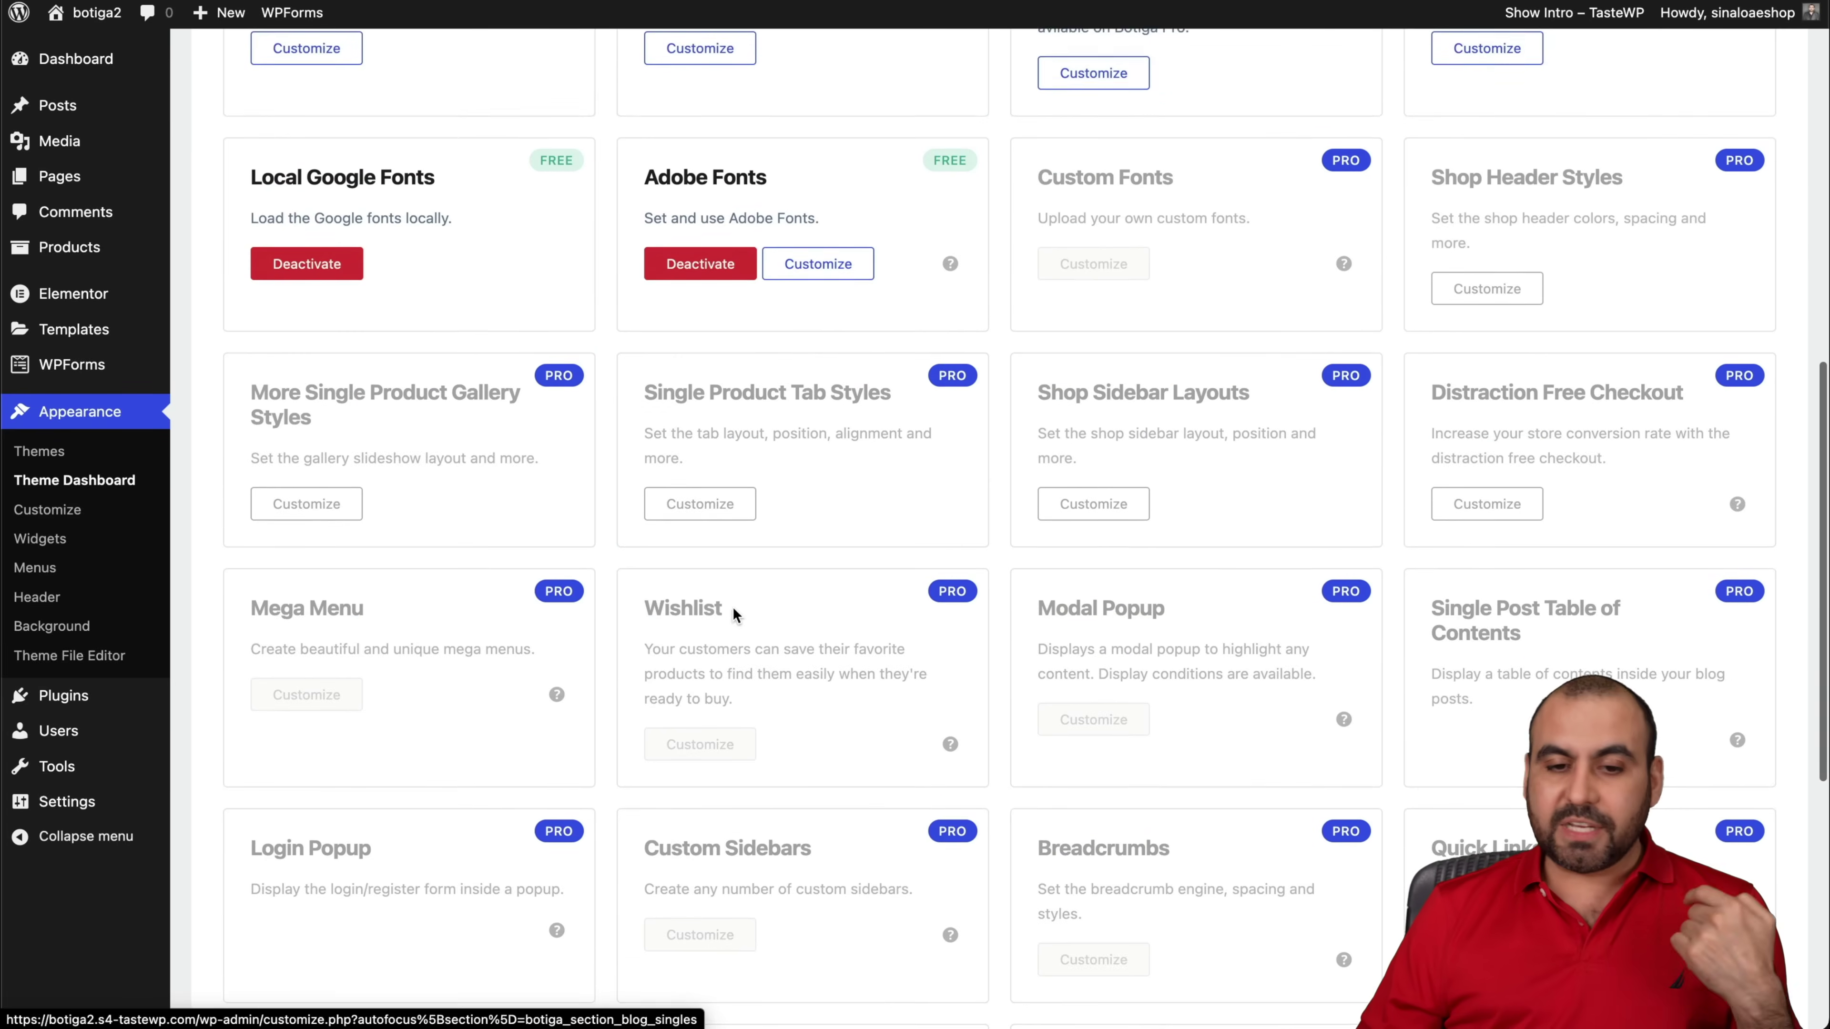
{"action": "scroll", "coordinate": [733, 612], "scroll_direction": "down", "scroll_amount": 5}
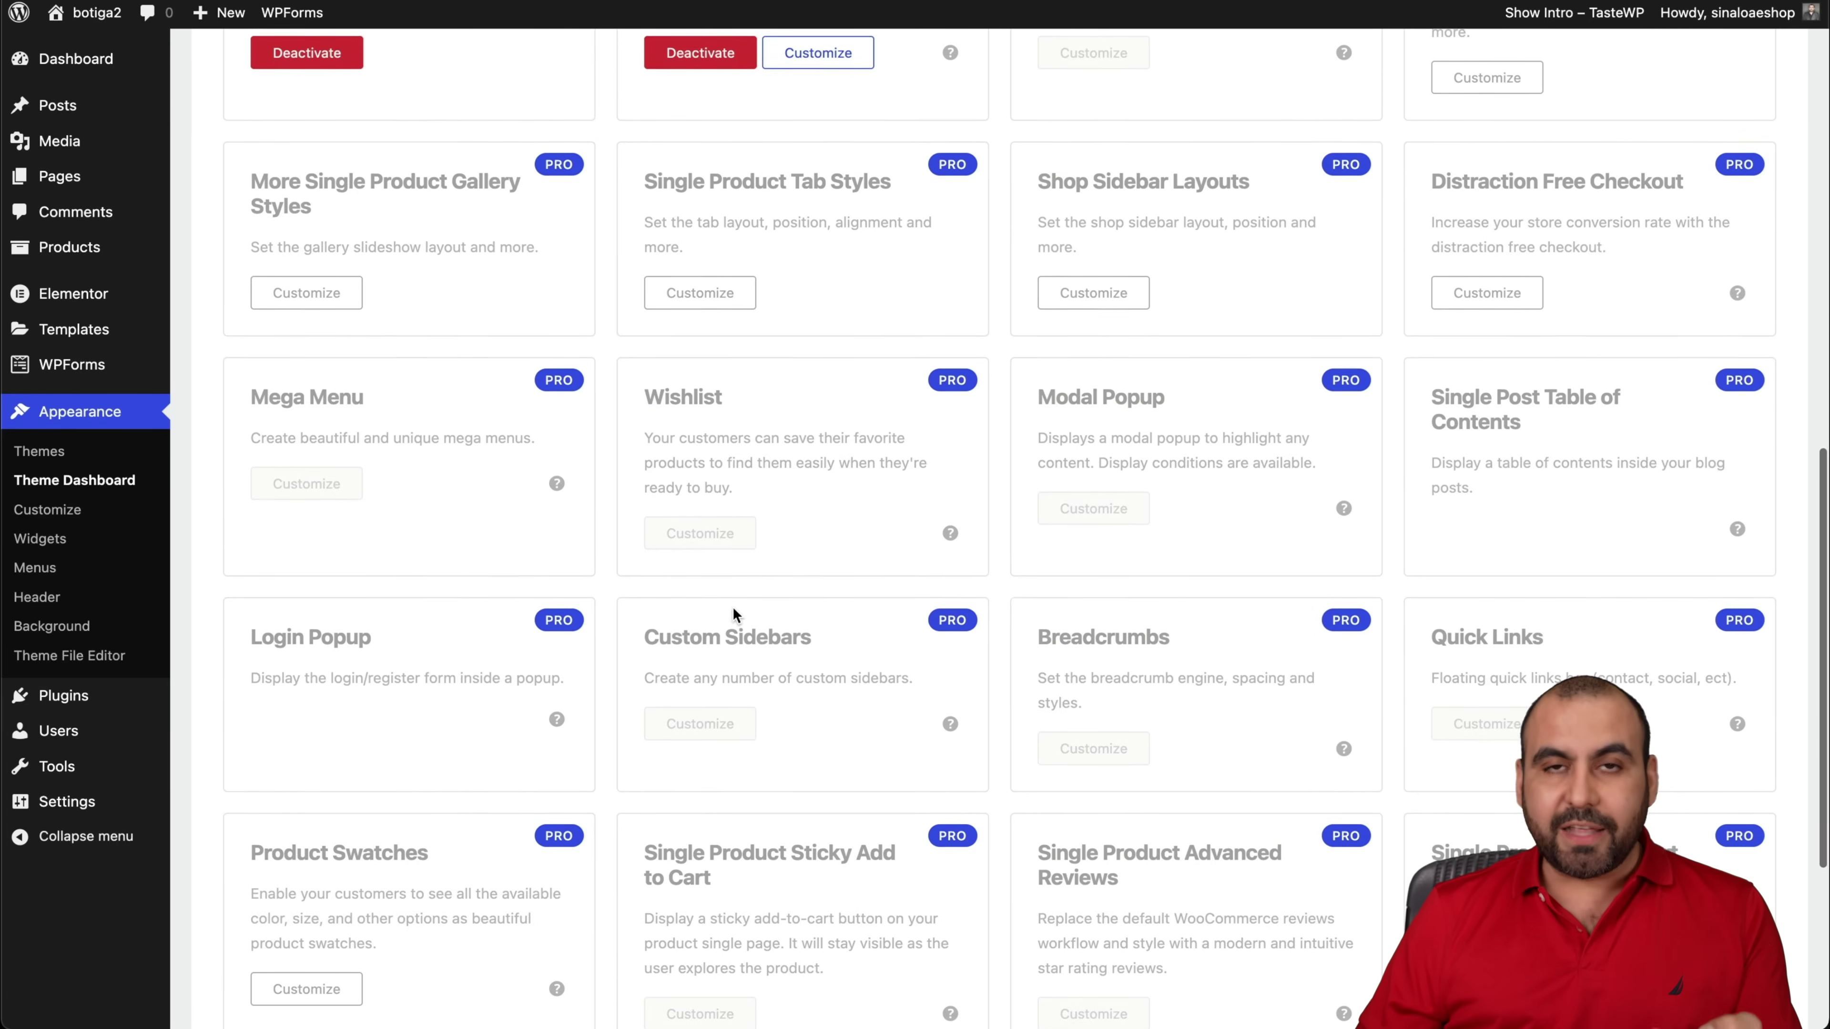
{"action": "scroll", "coordinate": [733, 613], "scroll_direction": "down", "scroll_amount": 5}
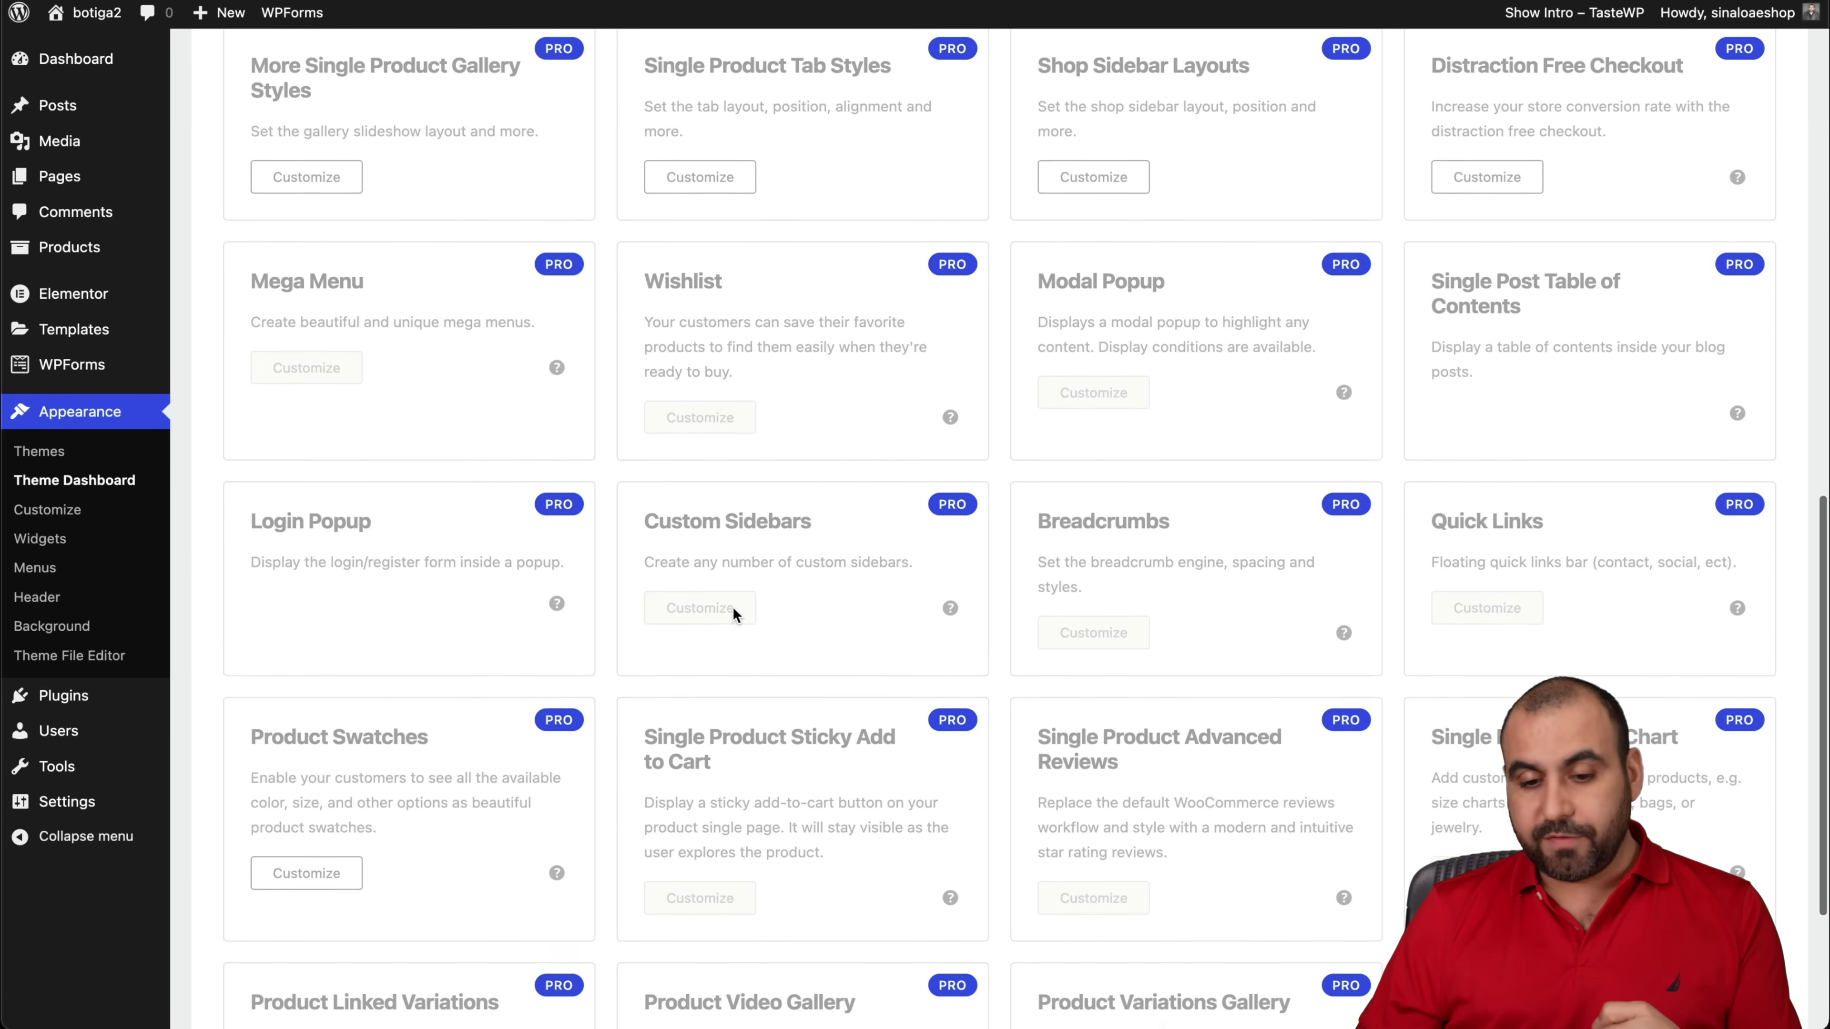
{"action": "scroll", "coordinate": [732, 609], "scroll_direction": "down", "scroll_amount": 1}
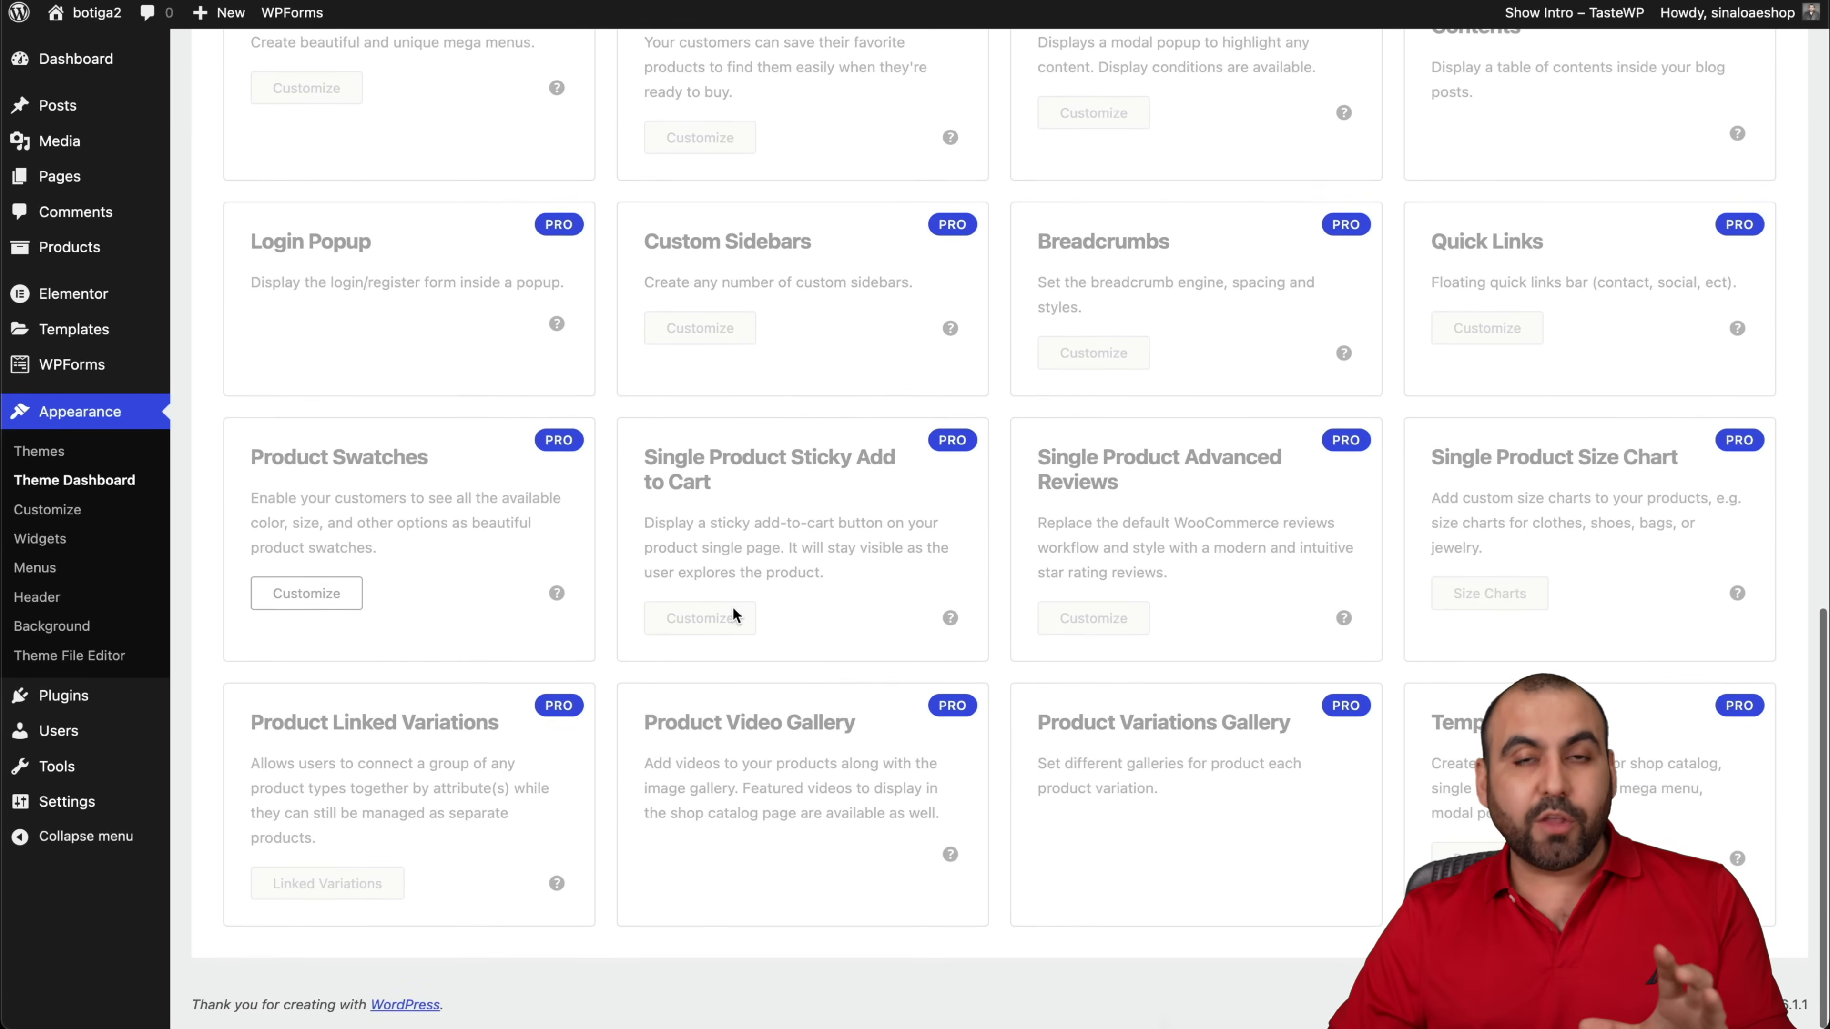
{"action": "scroll", "coordinate": [732, 609], "scroll_direction": "up", "scroll_amount": 15}
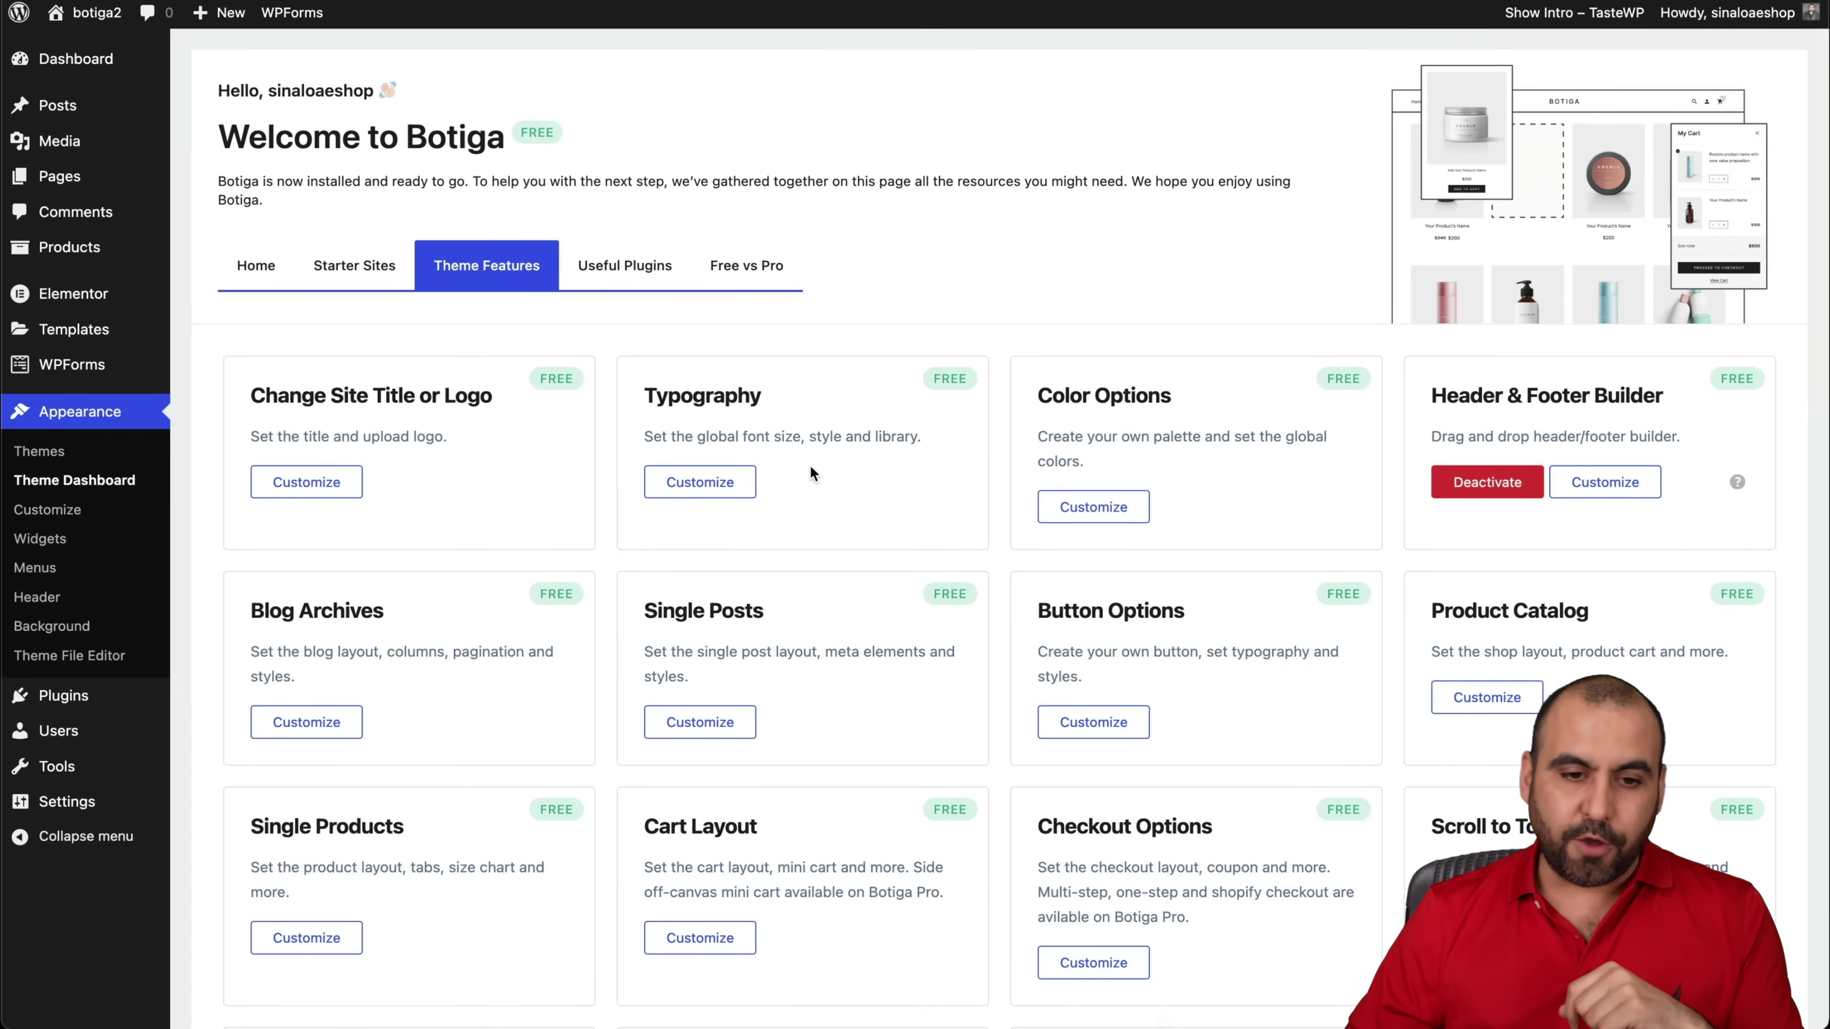
View the Useful Plugins tab, then go to the All Pages list.
{"action": "left_click", "coordinate": [624, 265]}
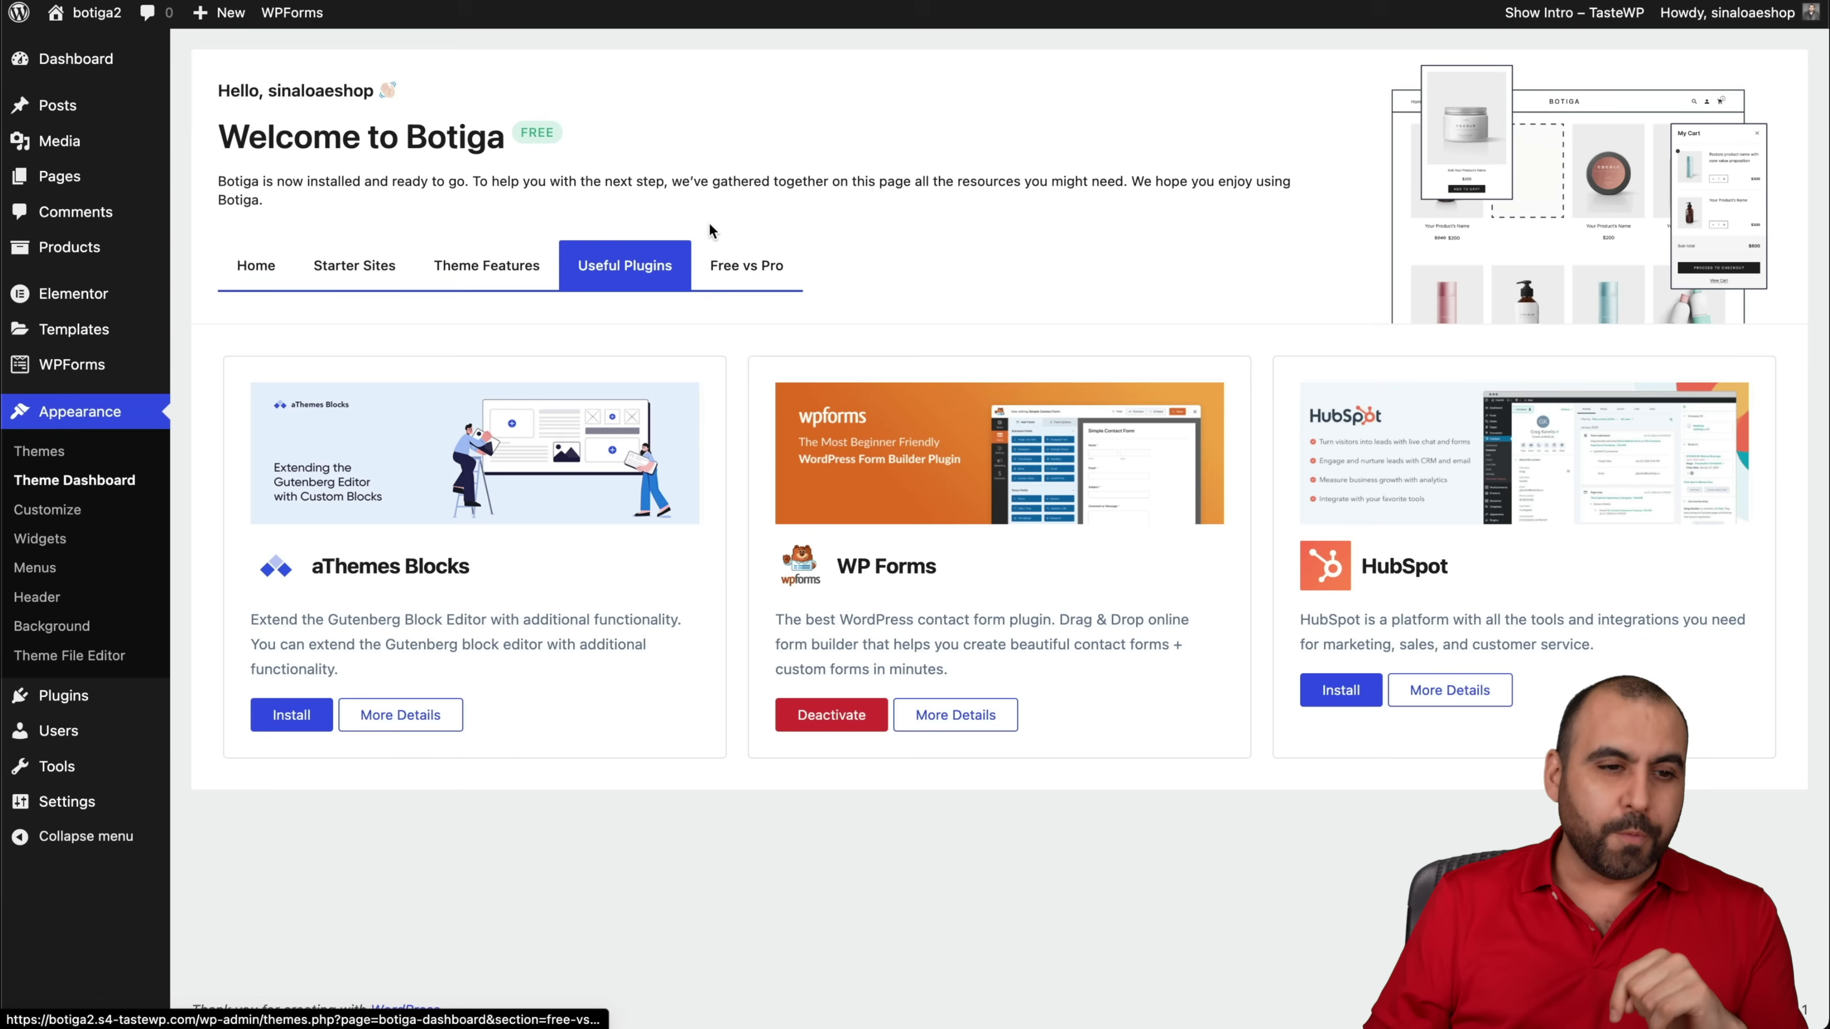
{"action": "mouse_move", "coordinate": [138, 186]}
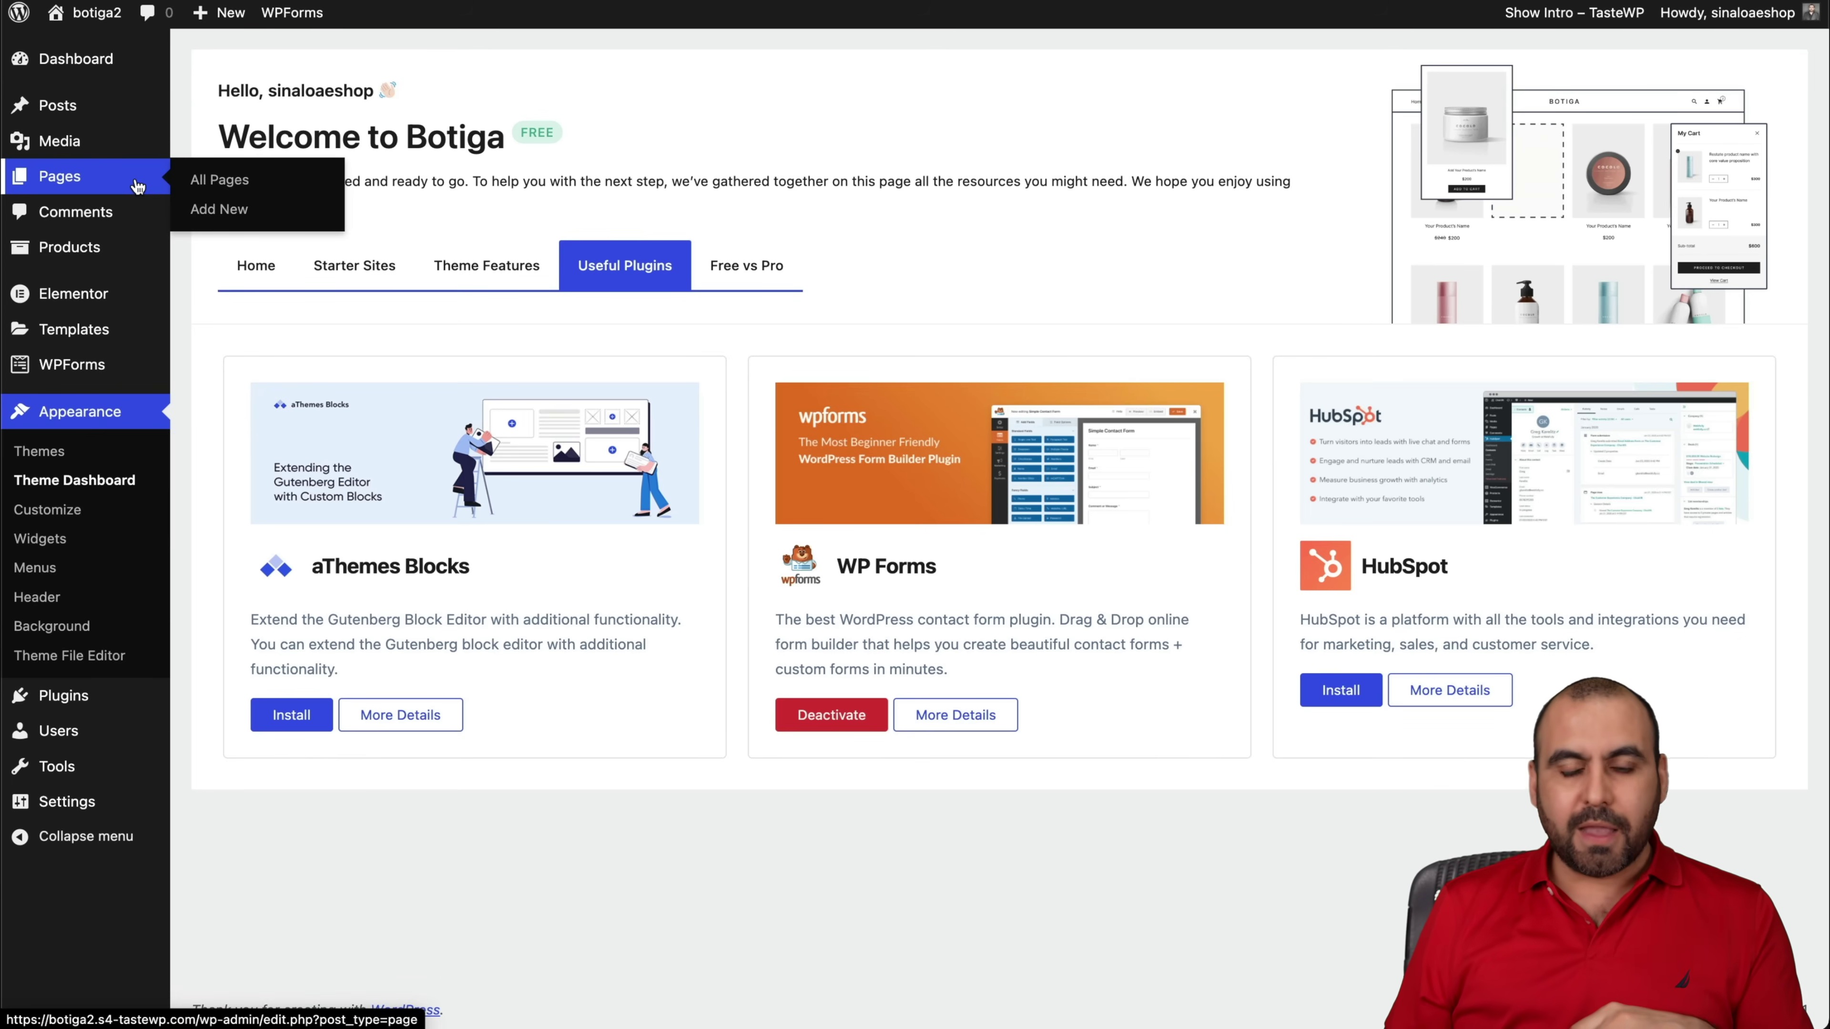
{"action": "left_click", "coordinate": [138, 186]}
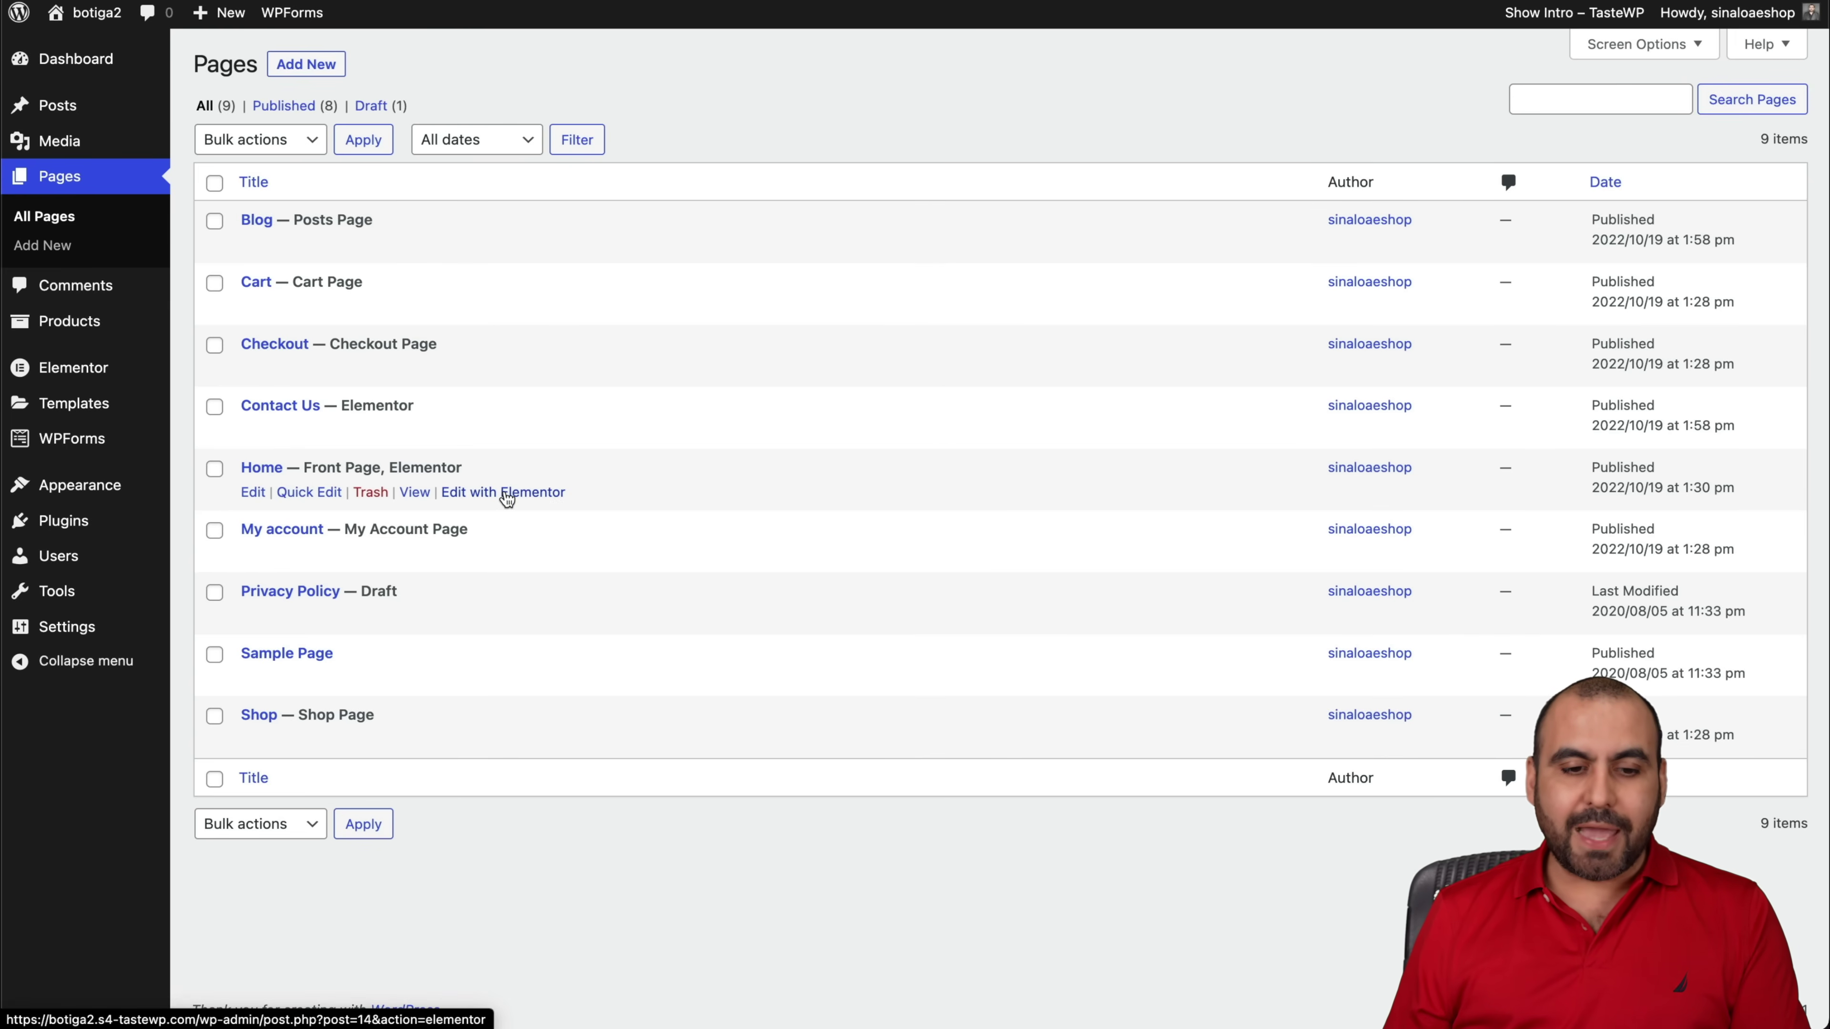
Open the Home page with Edit with Elementor.
{"action": "left_click", "coordinate": [504, 492]}
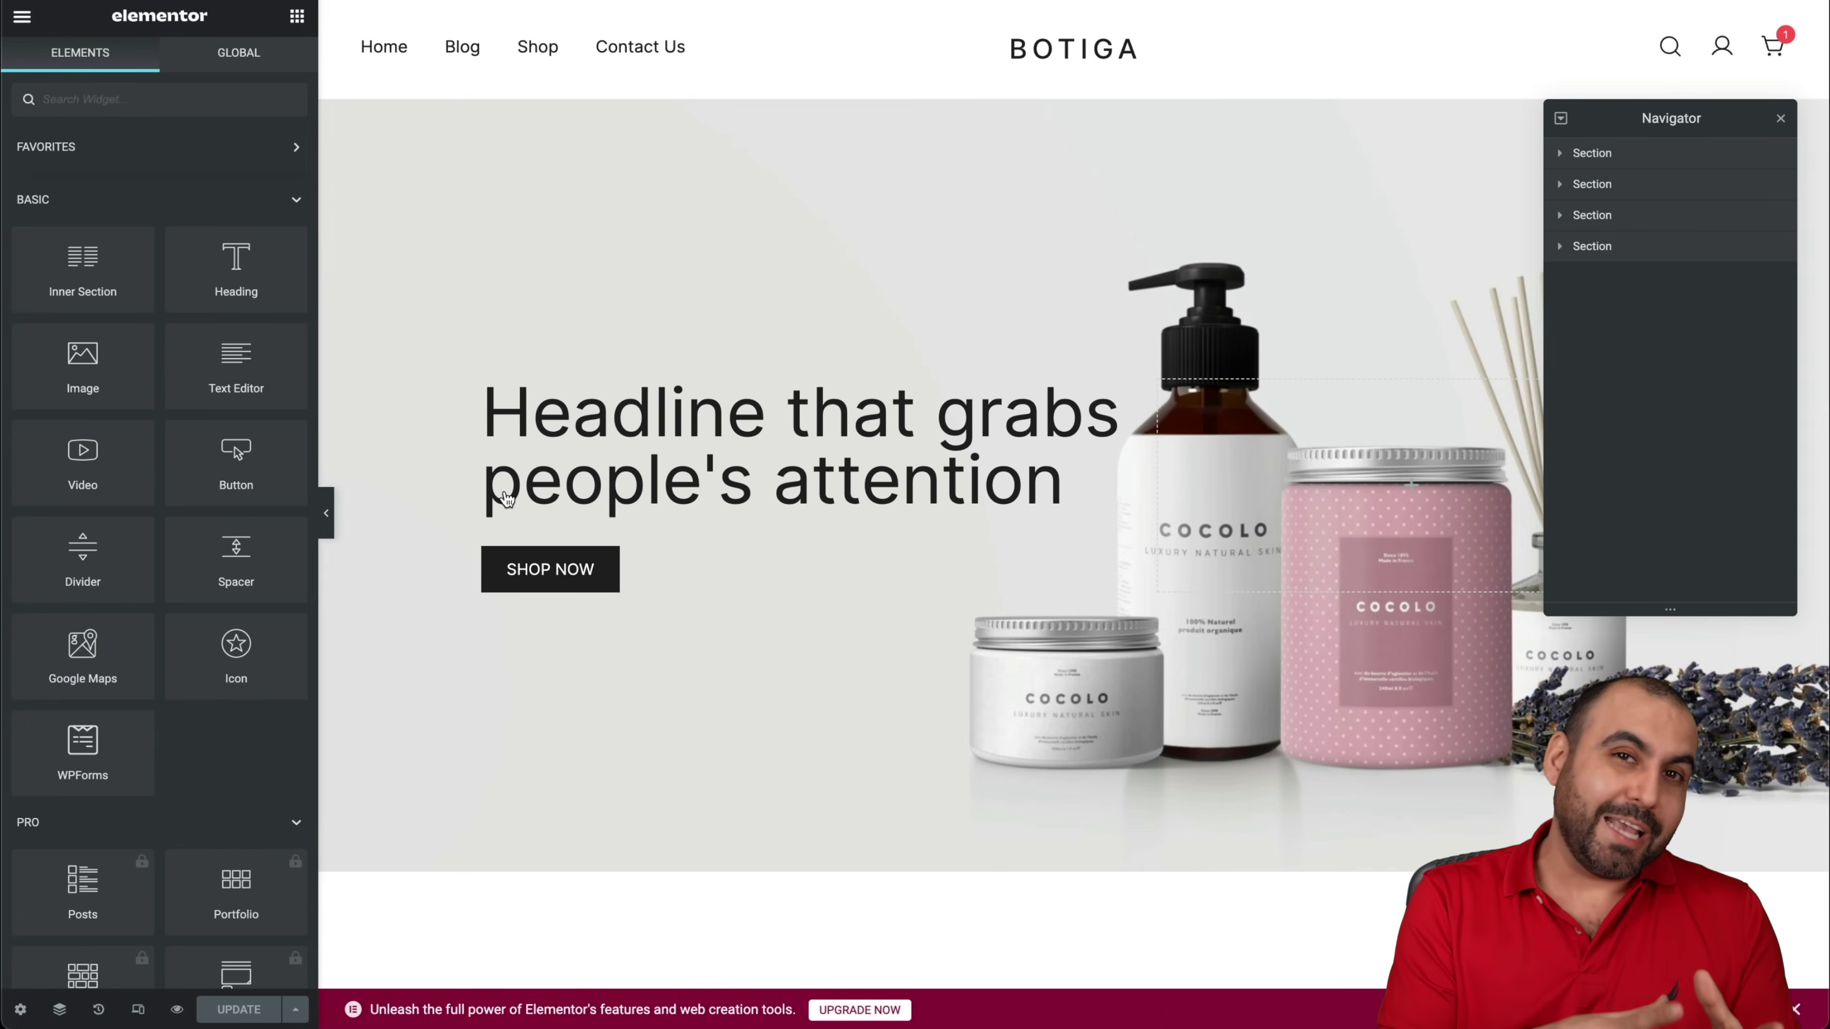
Select the H1 hero heading 'Headline that grabs people's attention' for editing.
{"action": "scroll", "coordinate": [504, 498], "scroll_direction": "down", "scroll_amount": 5}
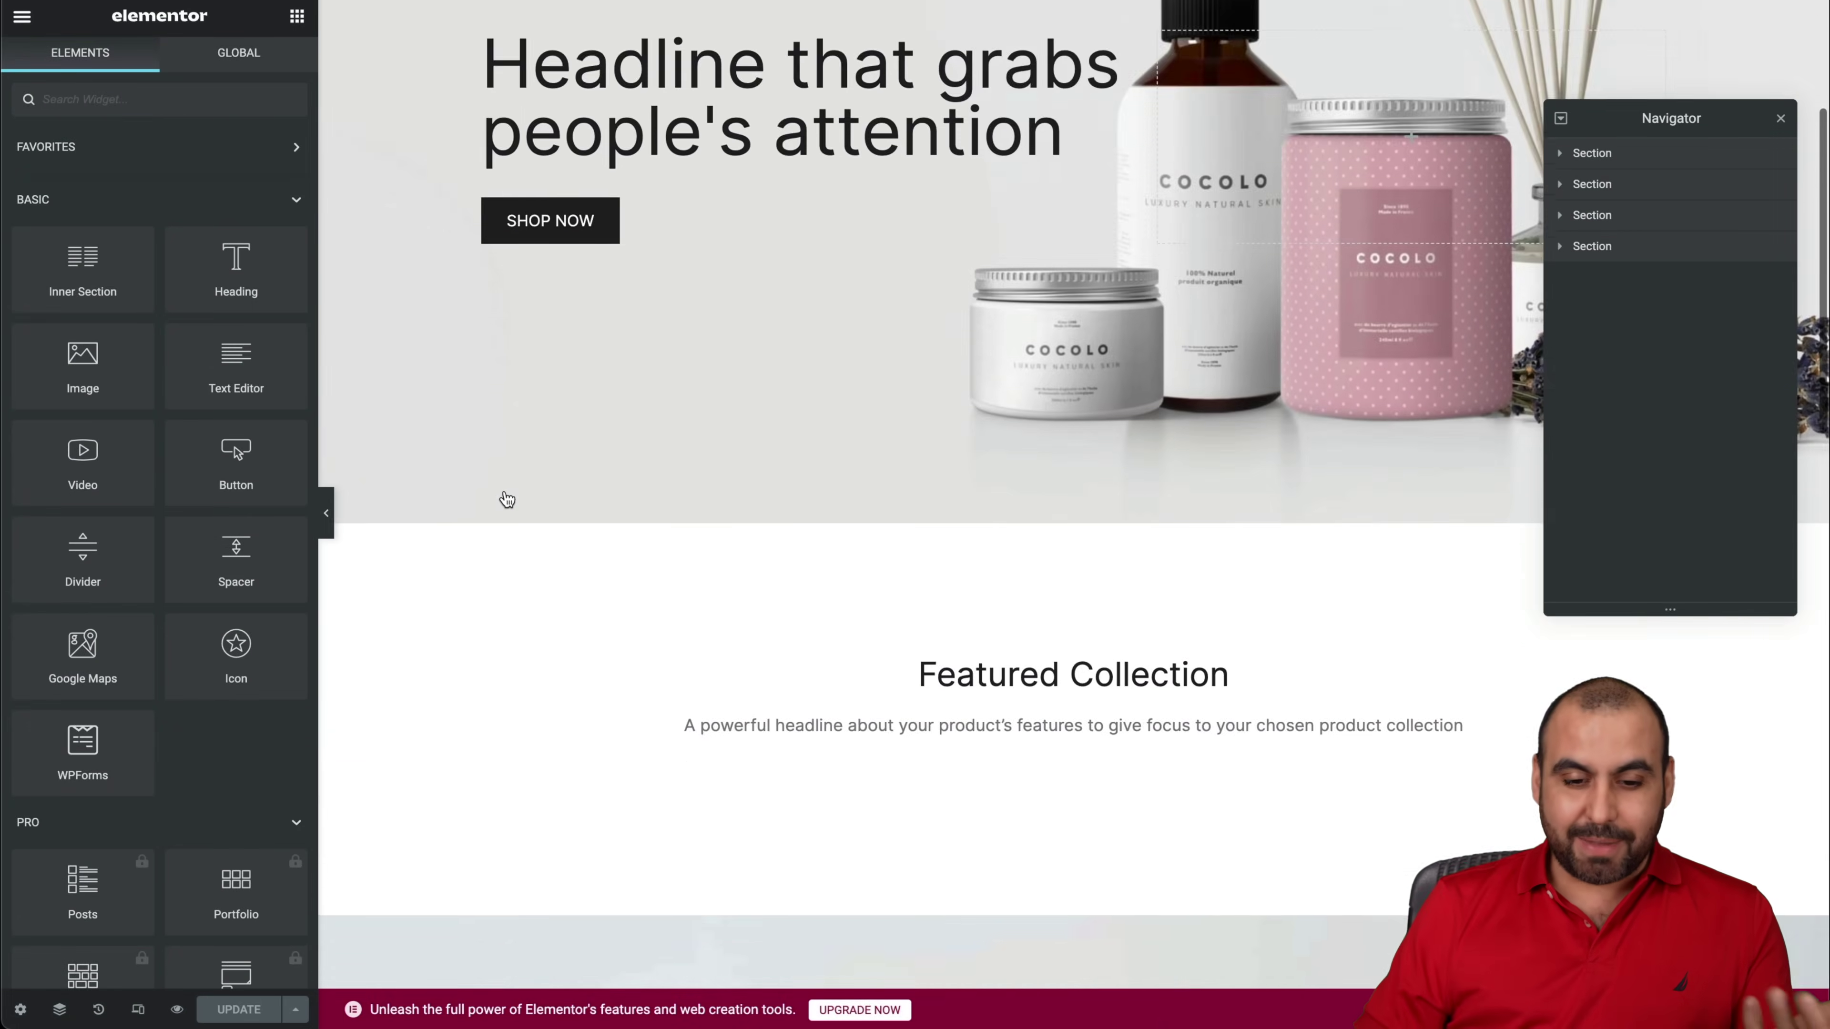
{"action": "scroll", "coordinate": [504, 498], "scroll_direction": "up", "scroll_amount": 5}
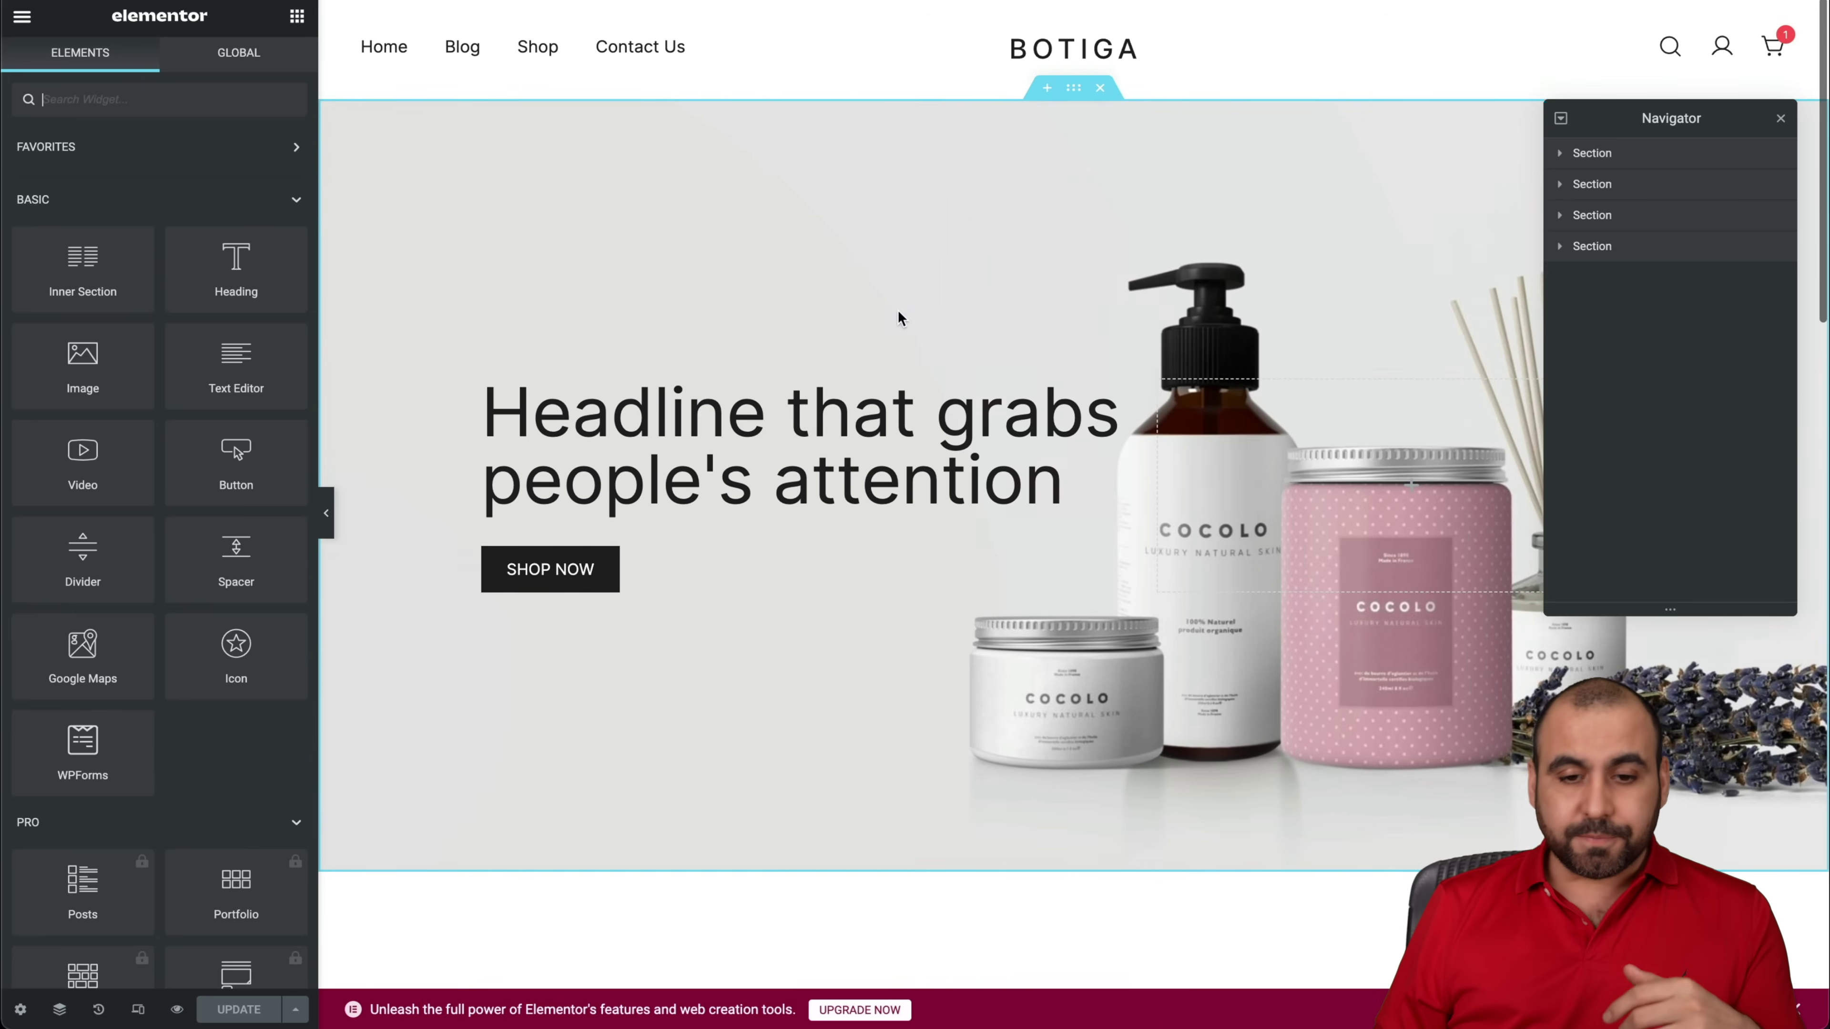
{"action": "left_click", "coordinate": [899, 418]}
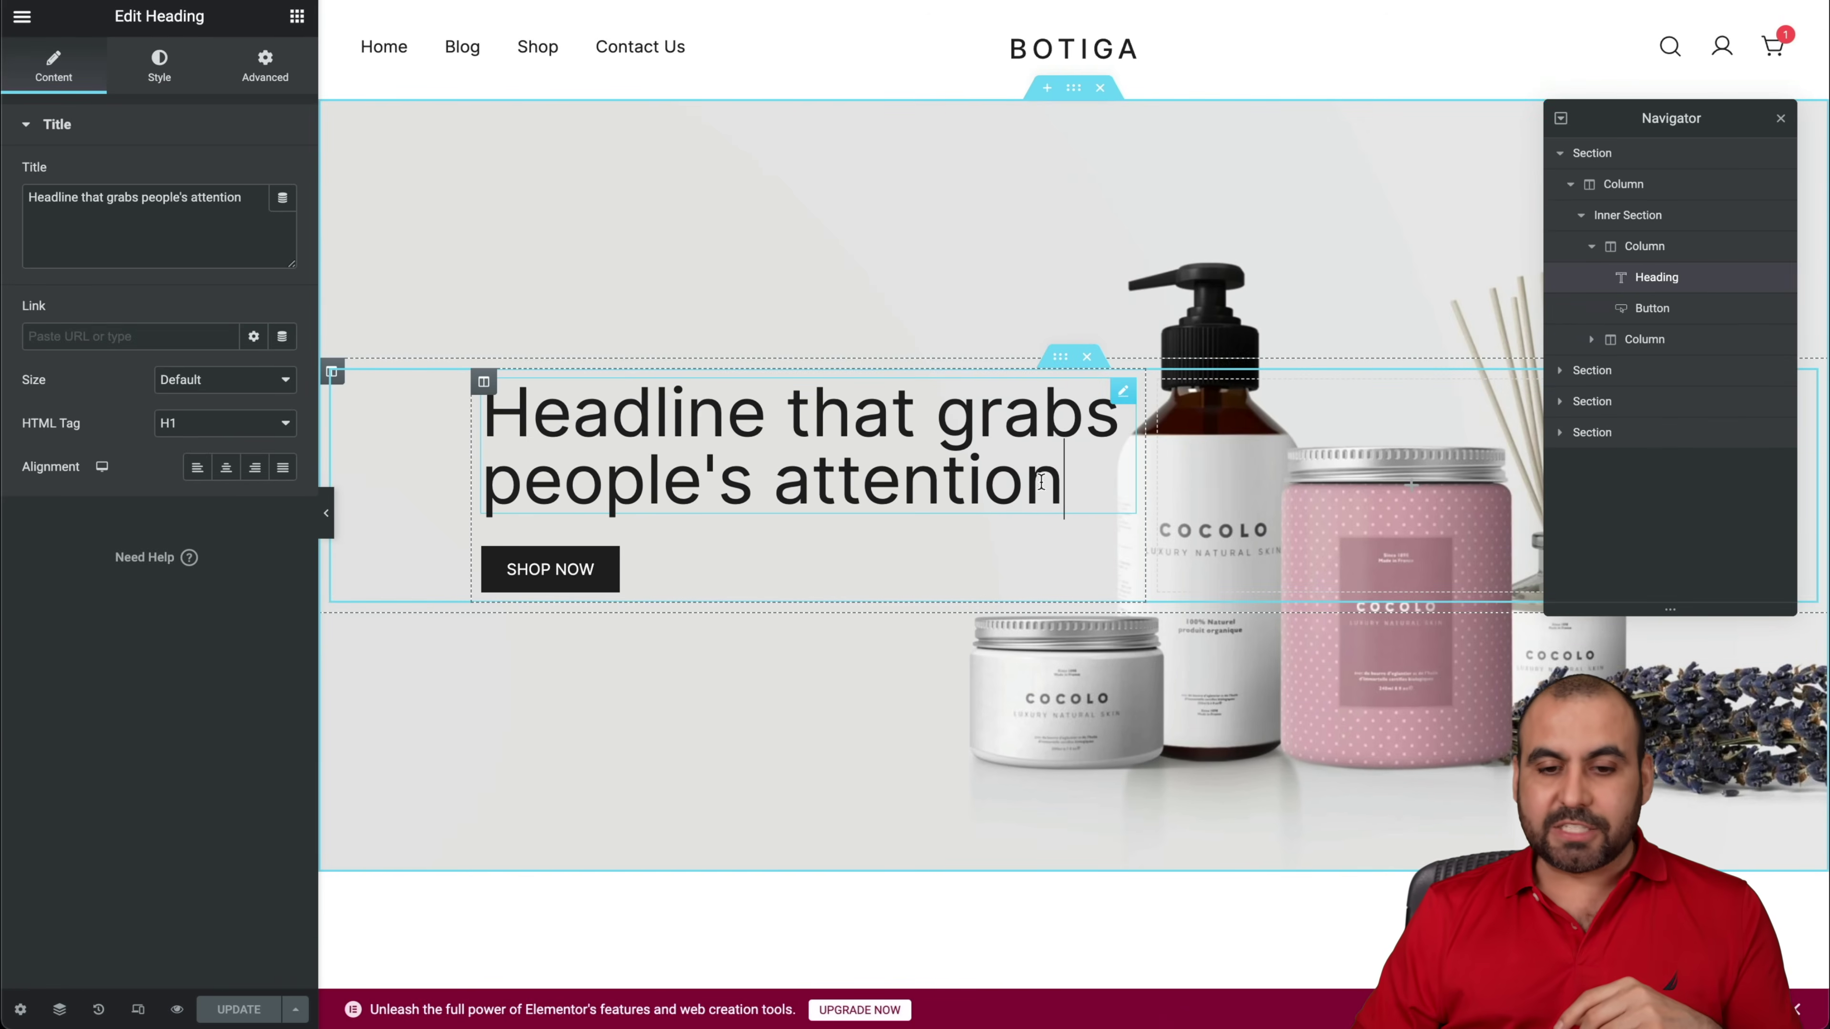
Cut "people's attention" from the hero headline and relabel the button 'Learn More'.
{"action": "left_click_drag", "start_coordinate": [1059, 481], "coordinate": [481, 487]}
{"action": "key", "text": "BackSpace"}
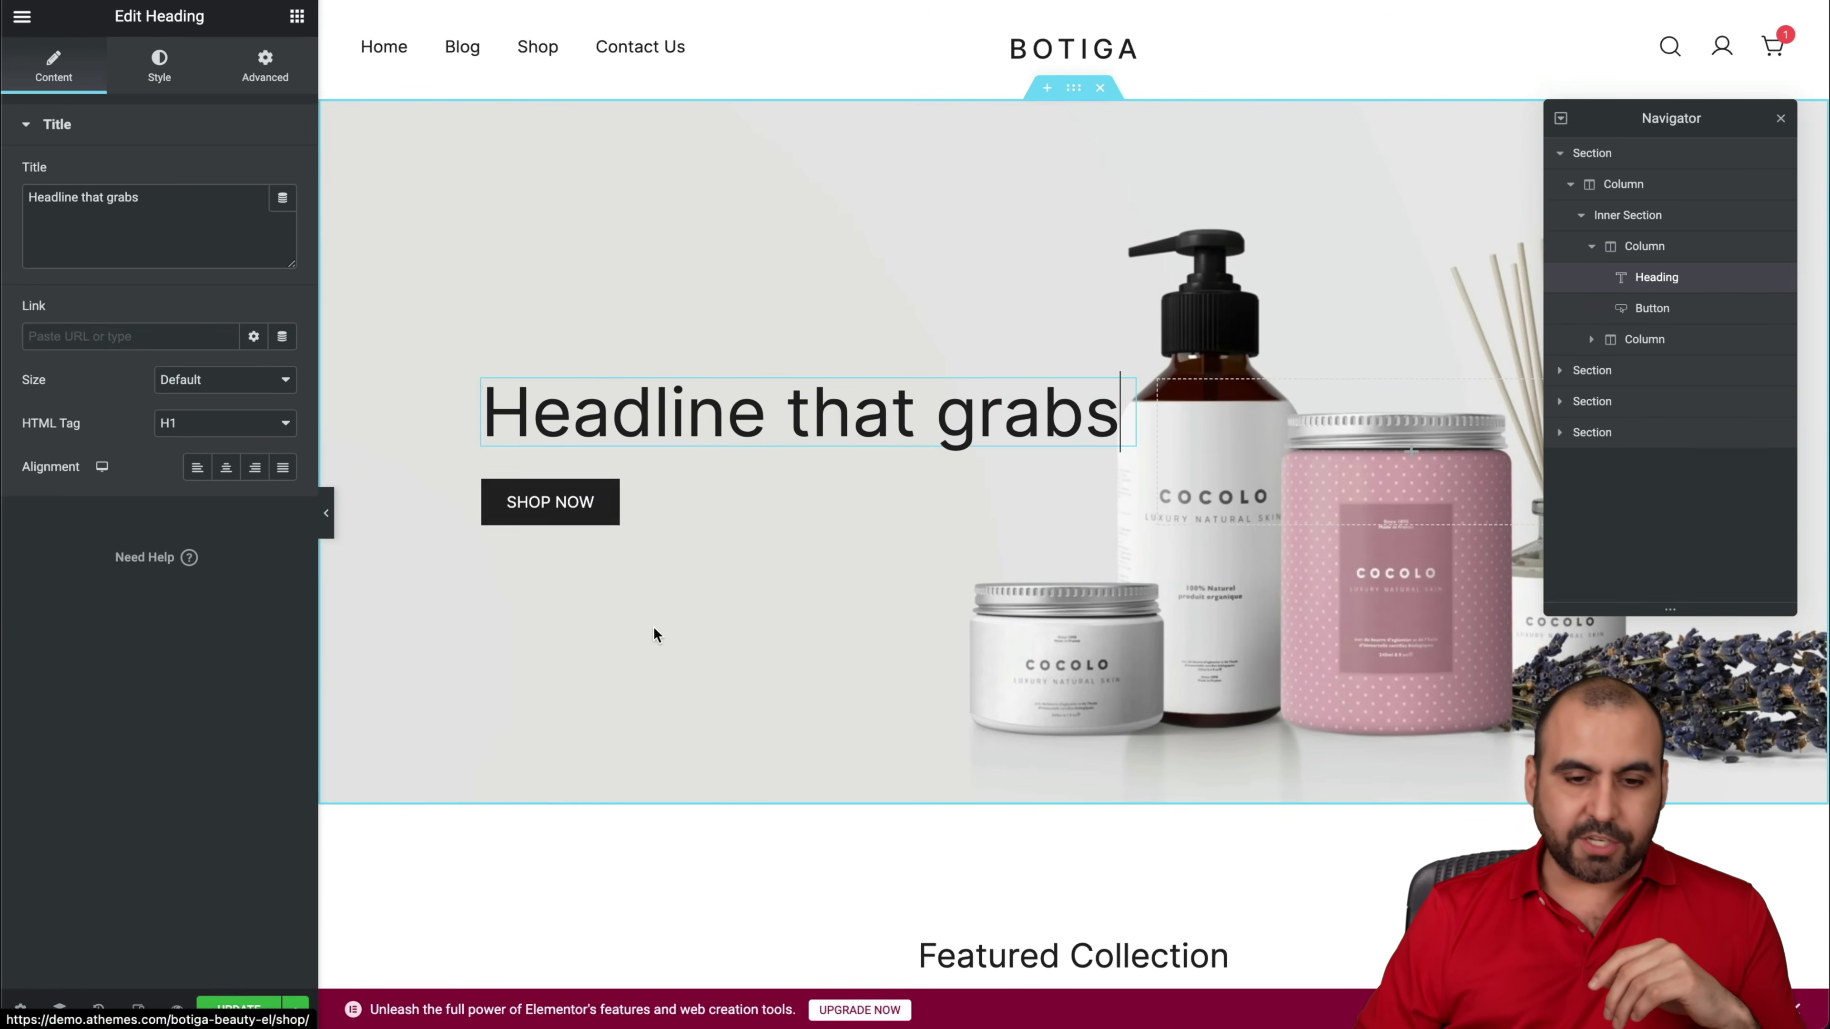
{"action": "left_click", "coordinate": [585, 516]}
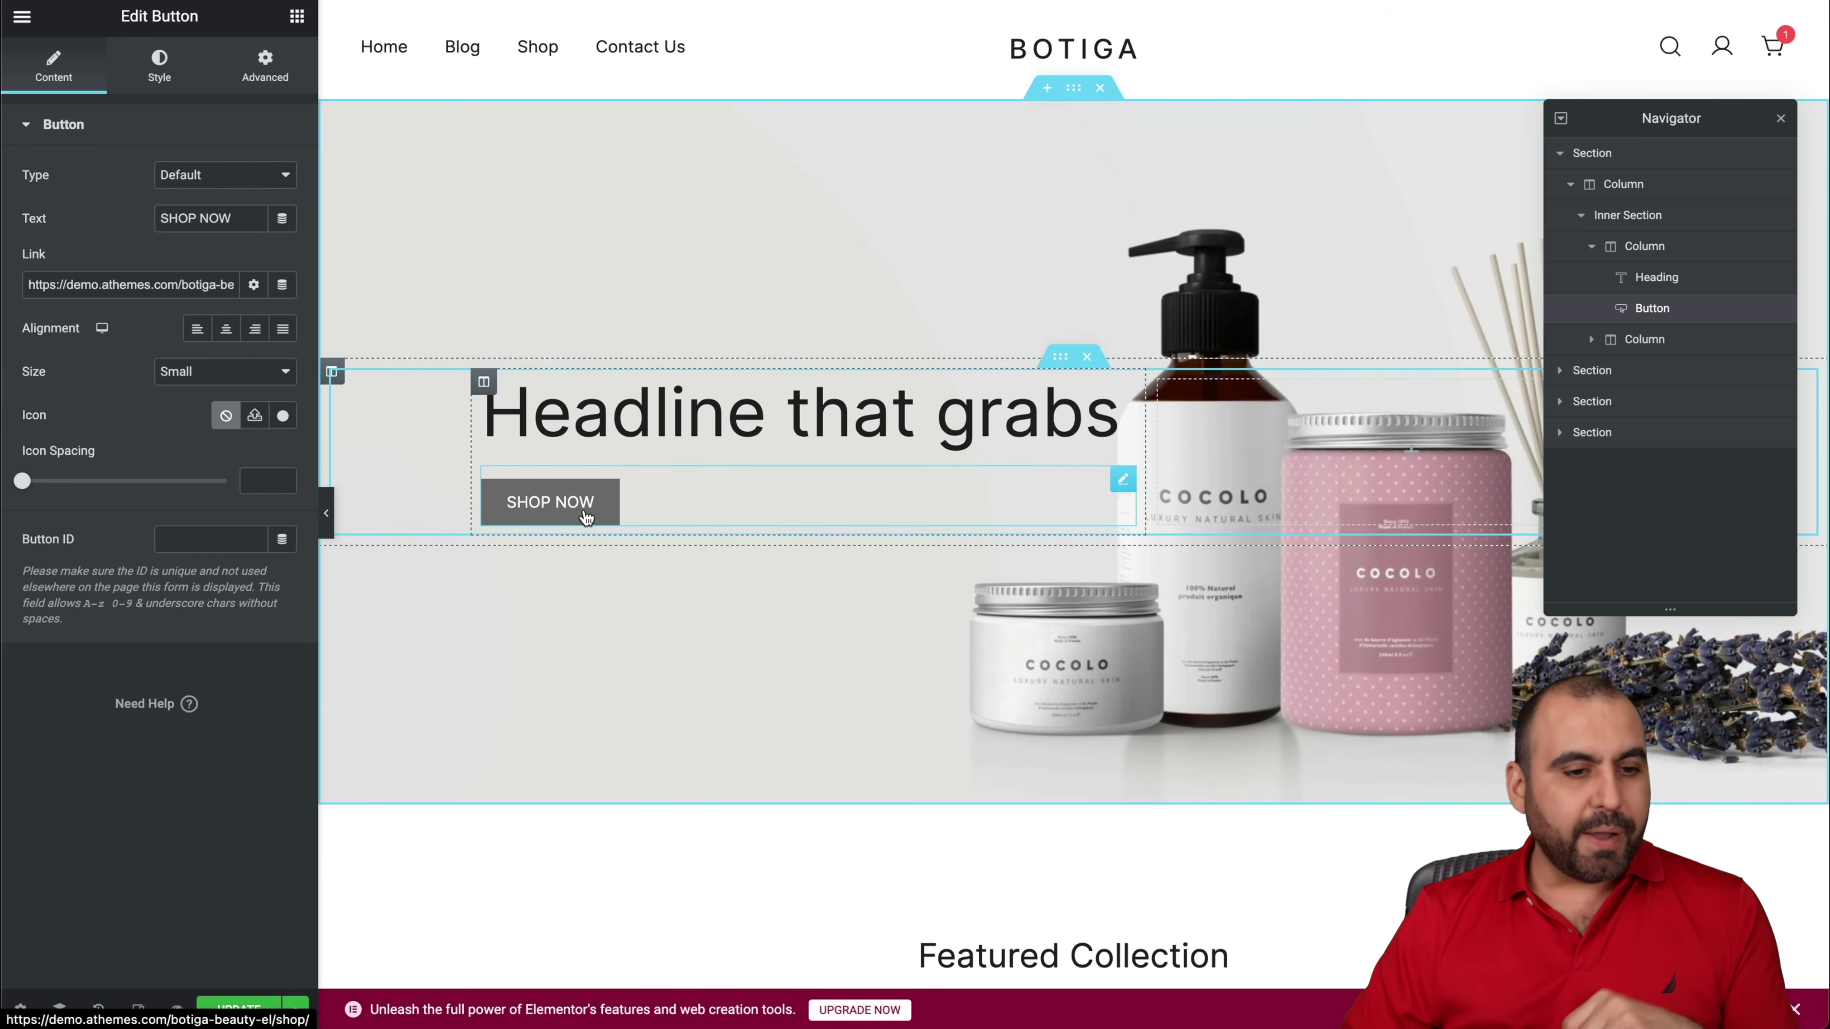
{"action": "triple_click", "coordinate": [208, 218]}
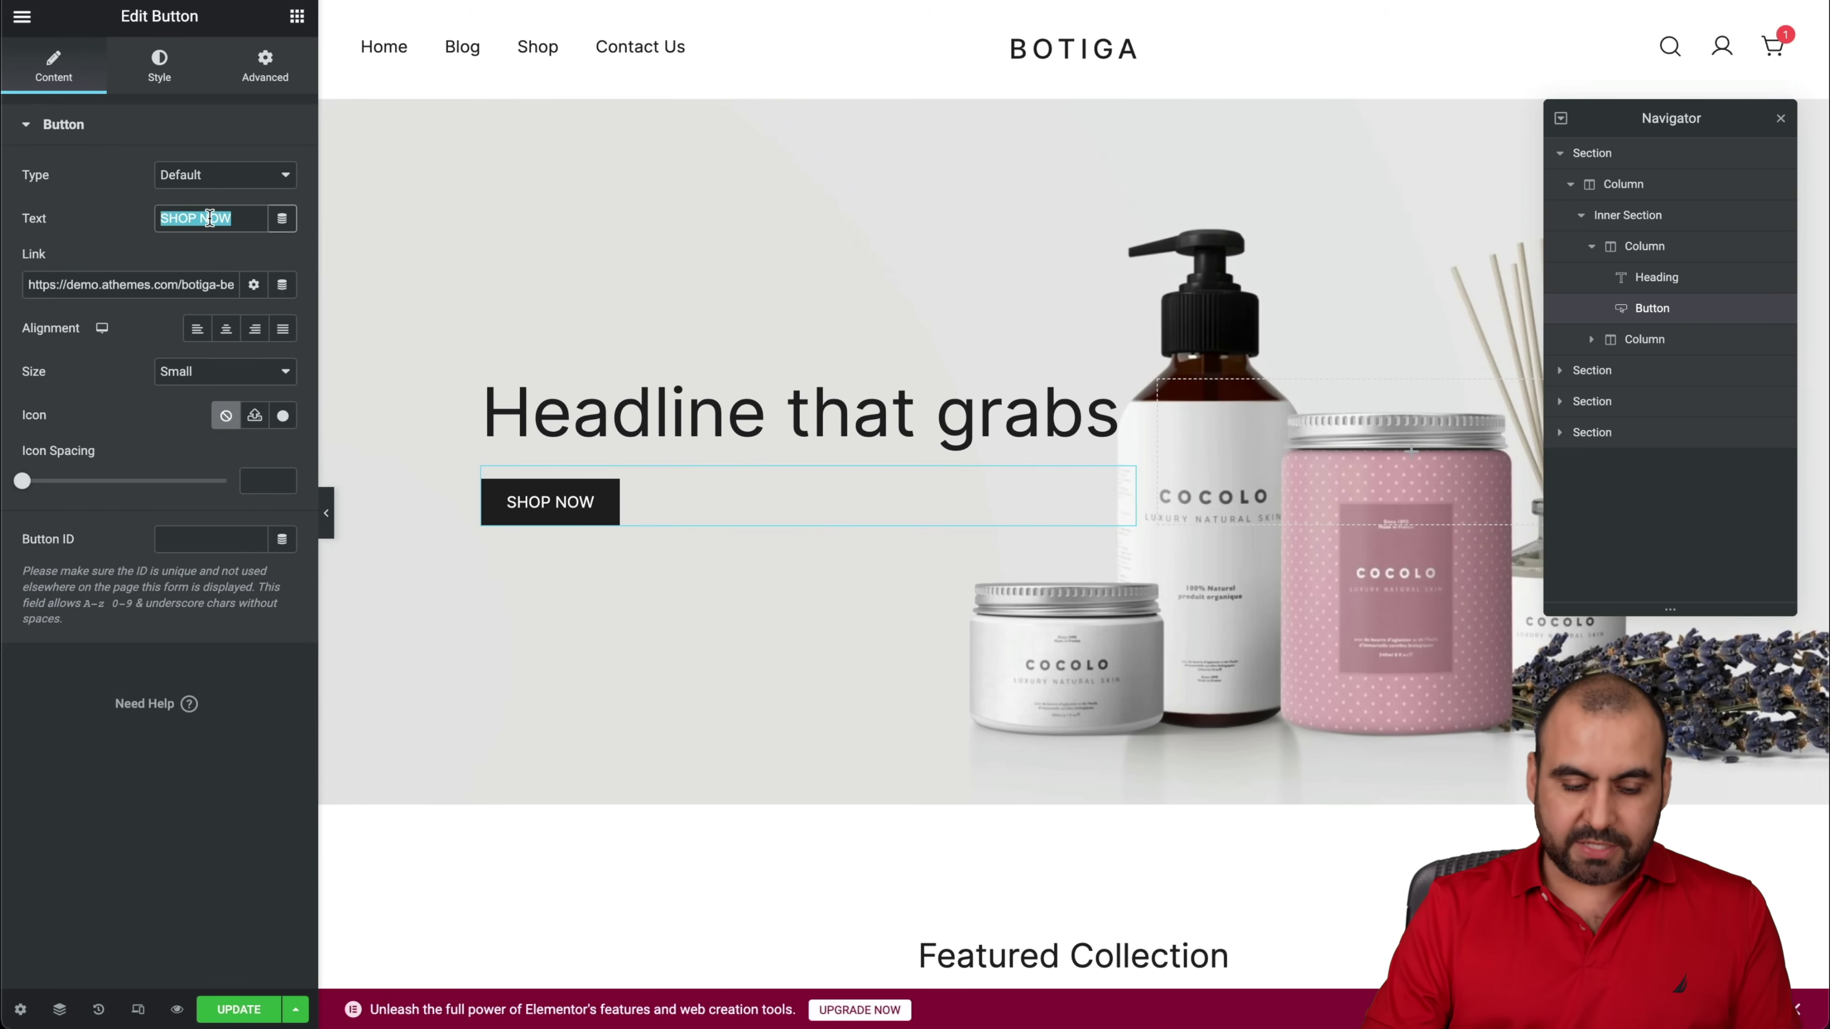
{"action": "type", "text": "Lear"}
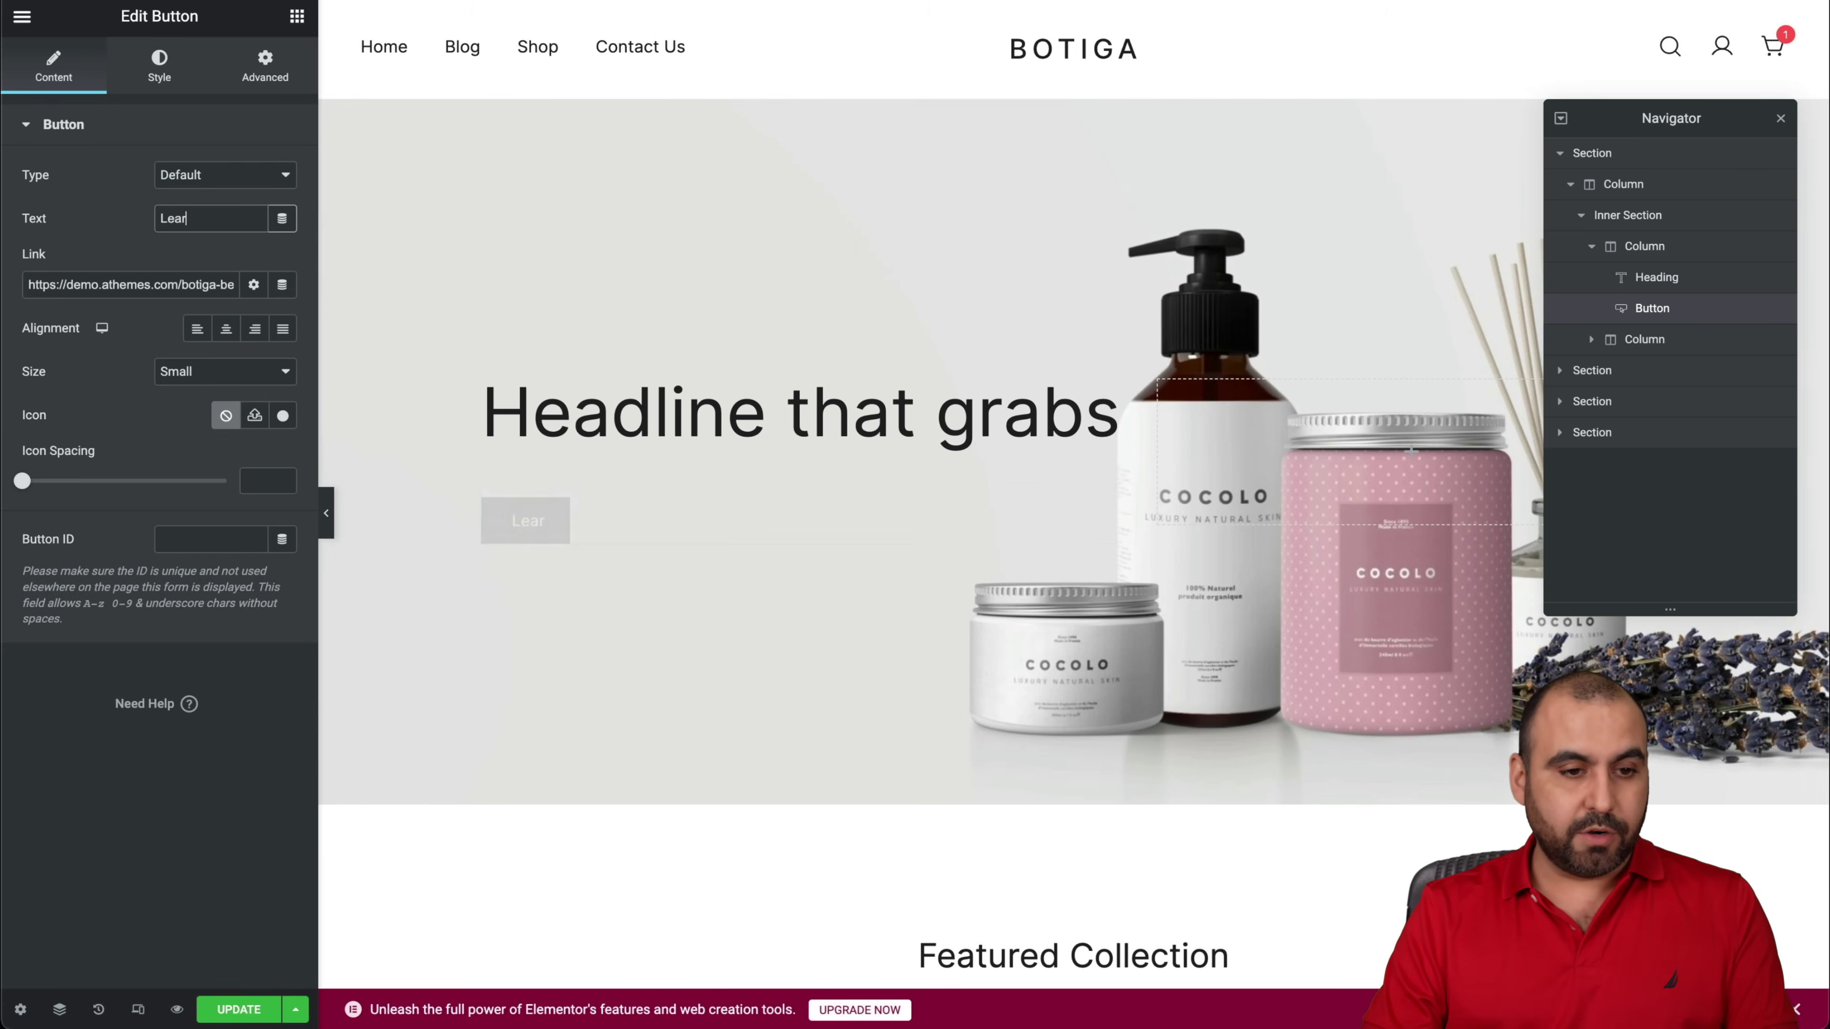
{"action": "type", "text": "n More"}
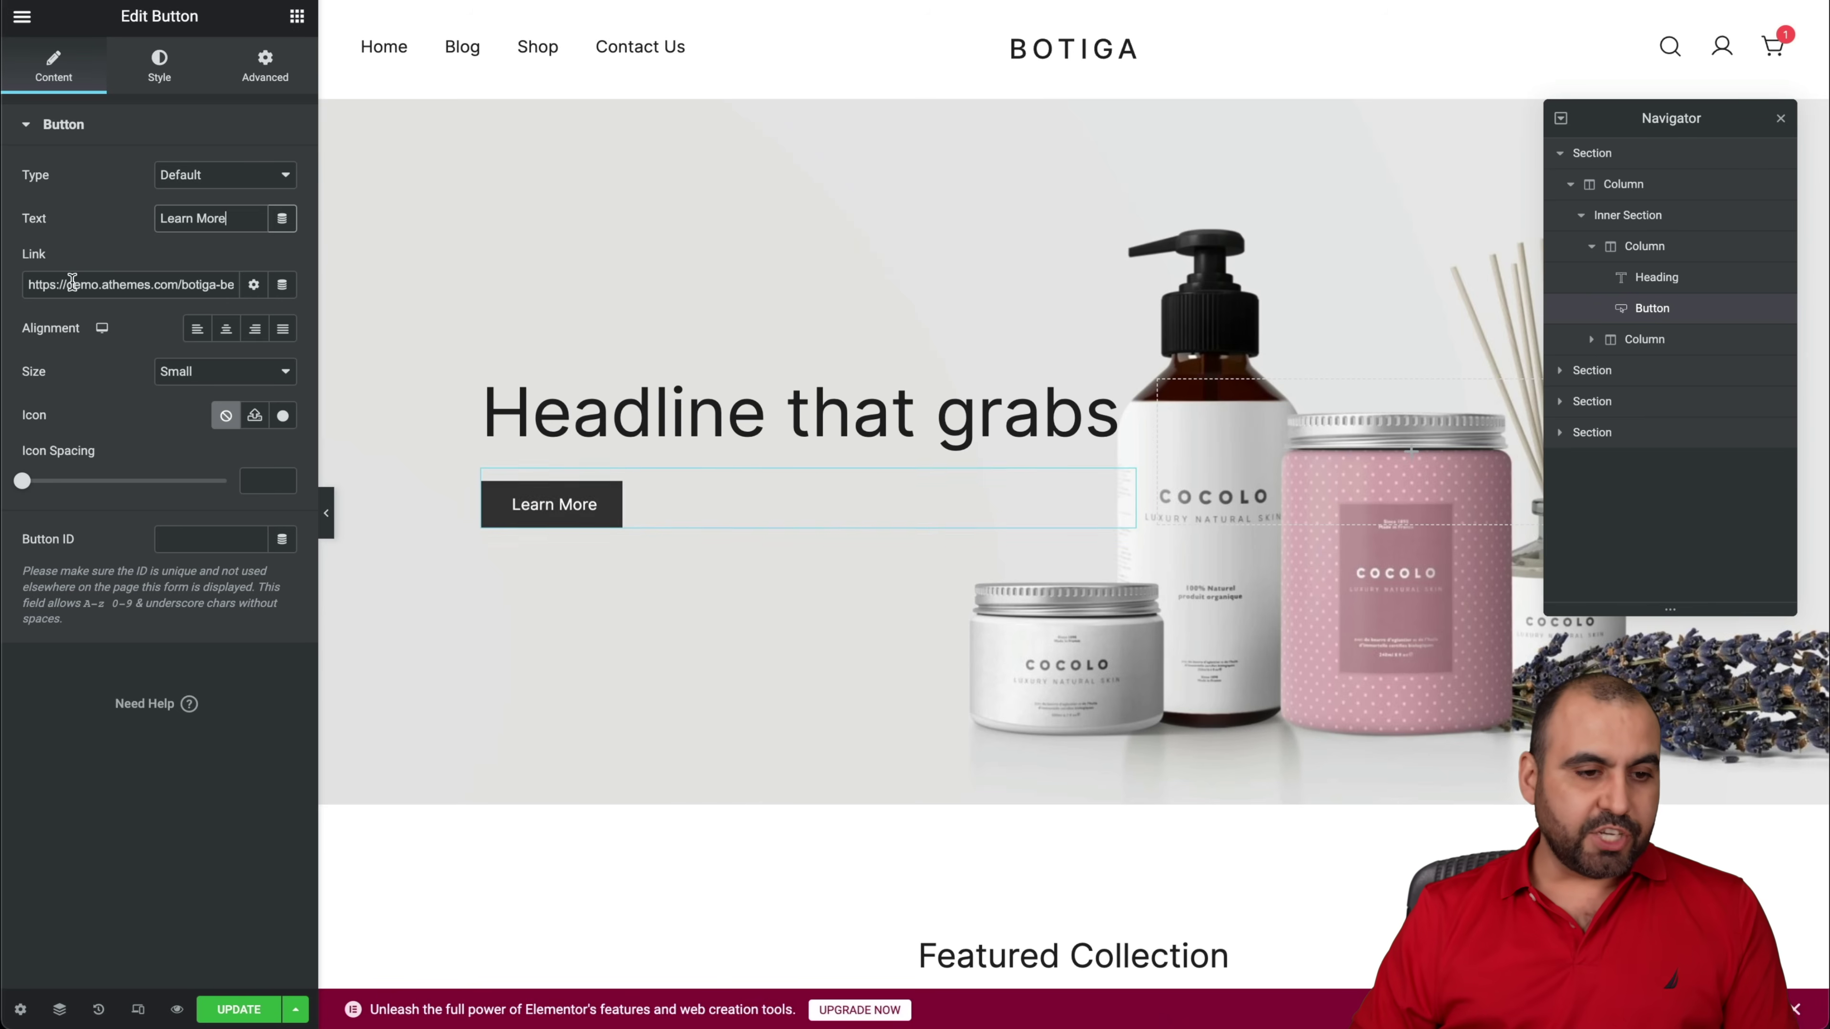
{"action": "triple_click", "coordinate": [72, 284]}
{"action": "type", "text": "https://saasmaser"}
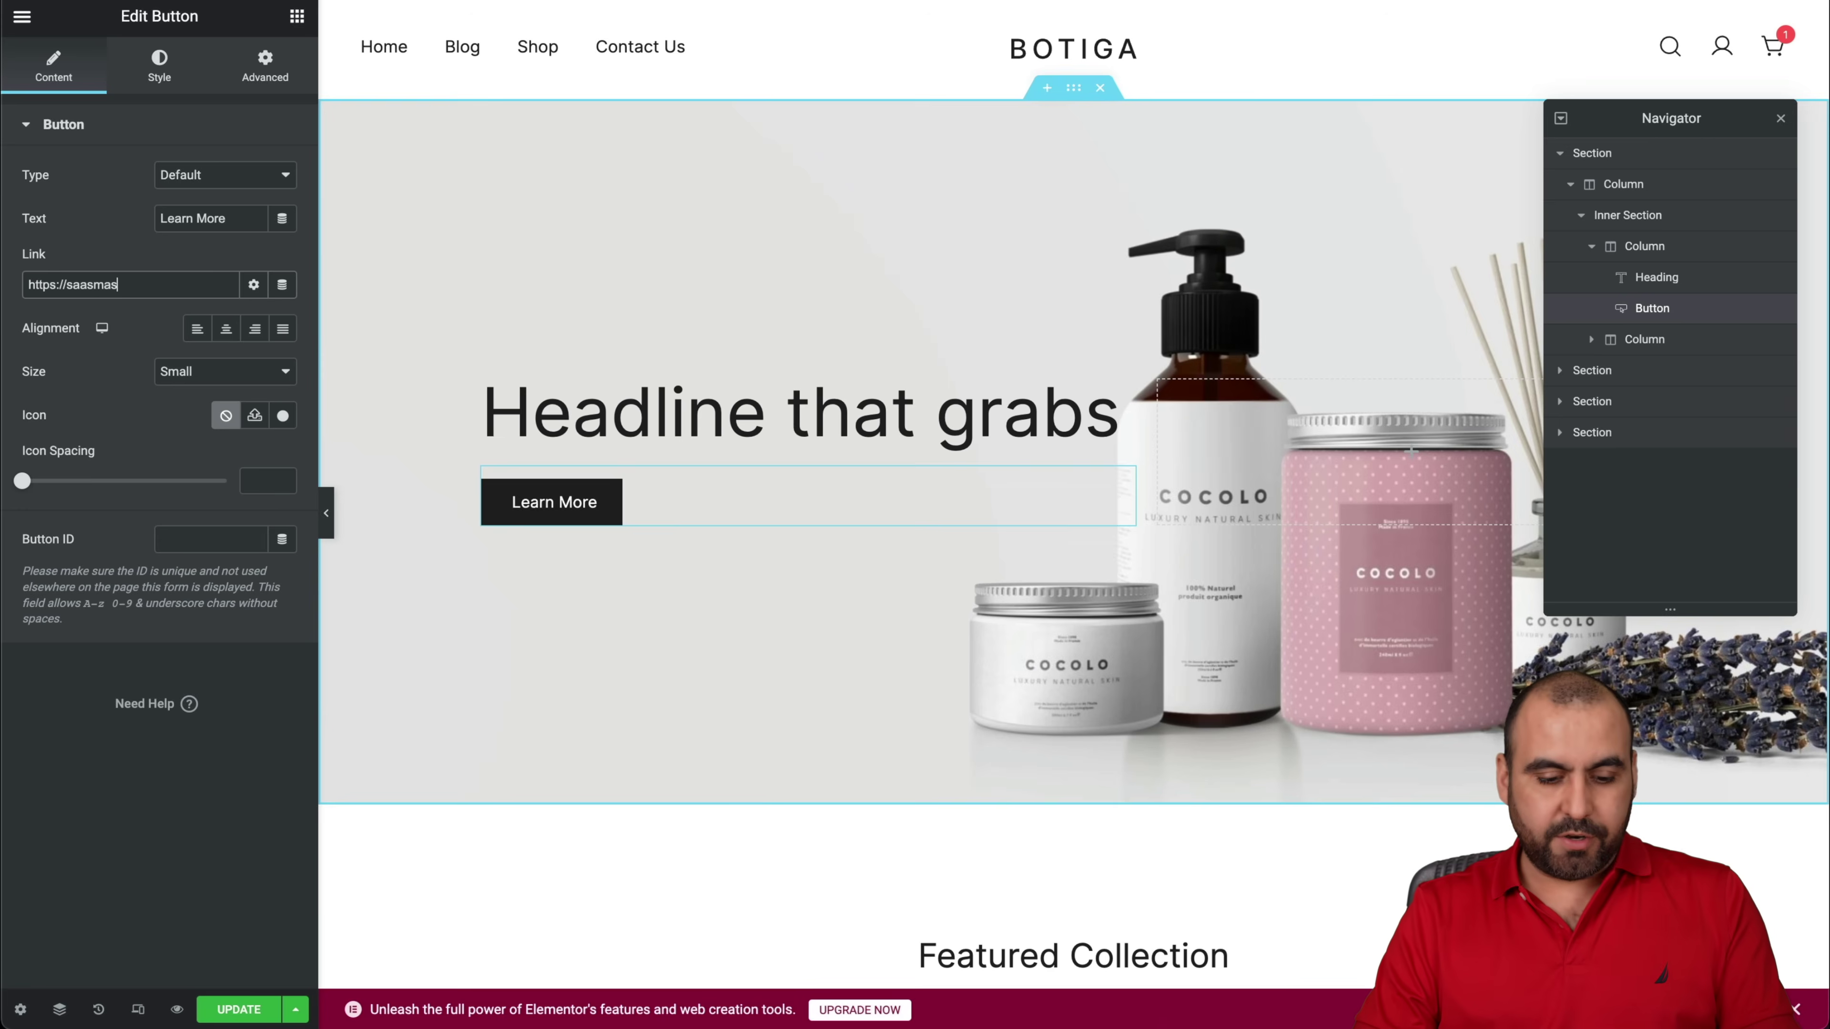
{"action": "key", "text": "BackSpace"}
{"action": "key", "text": "BackSpace"}
{"action": "type", "text": "ter,net"}
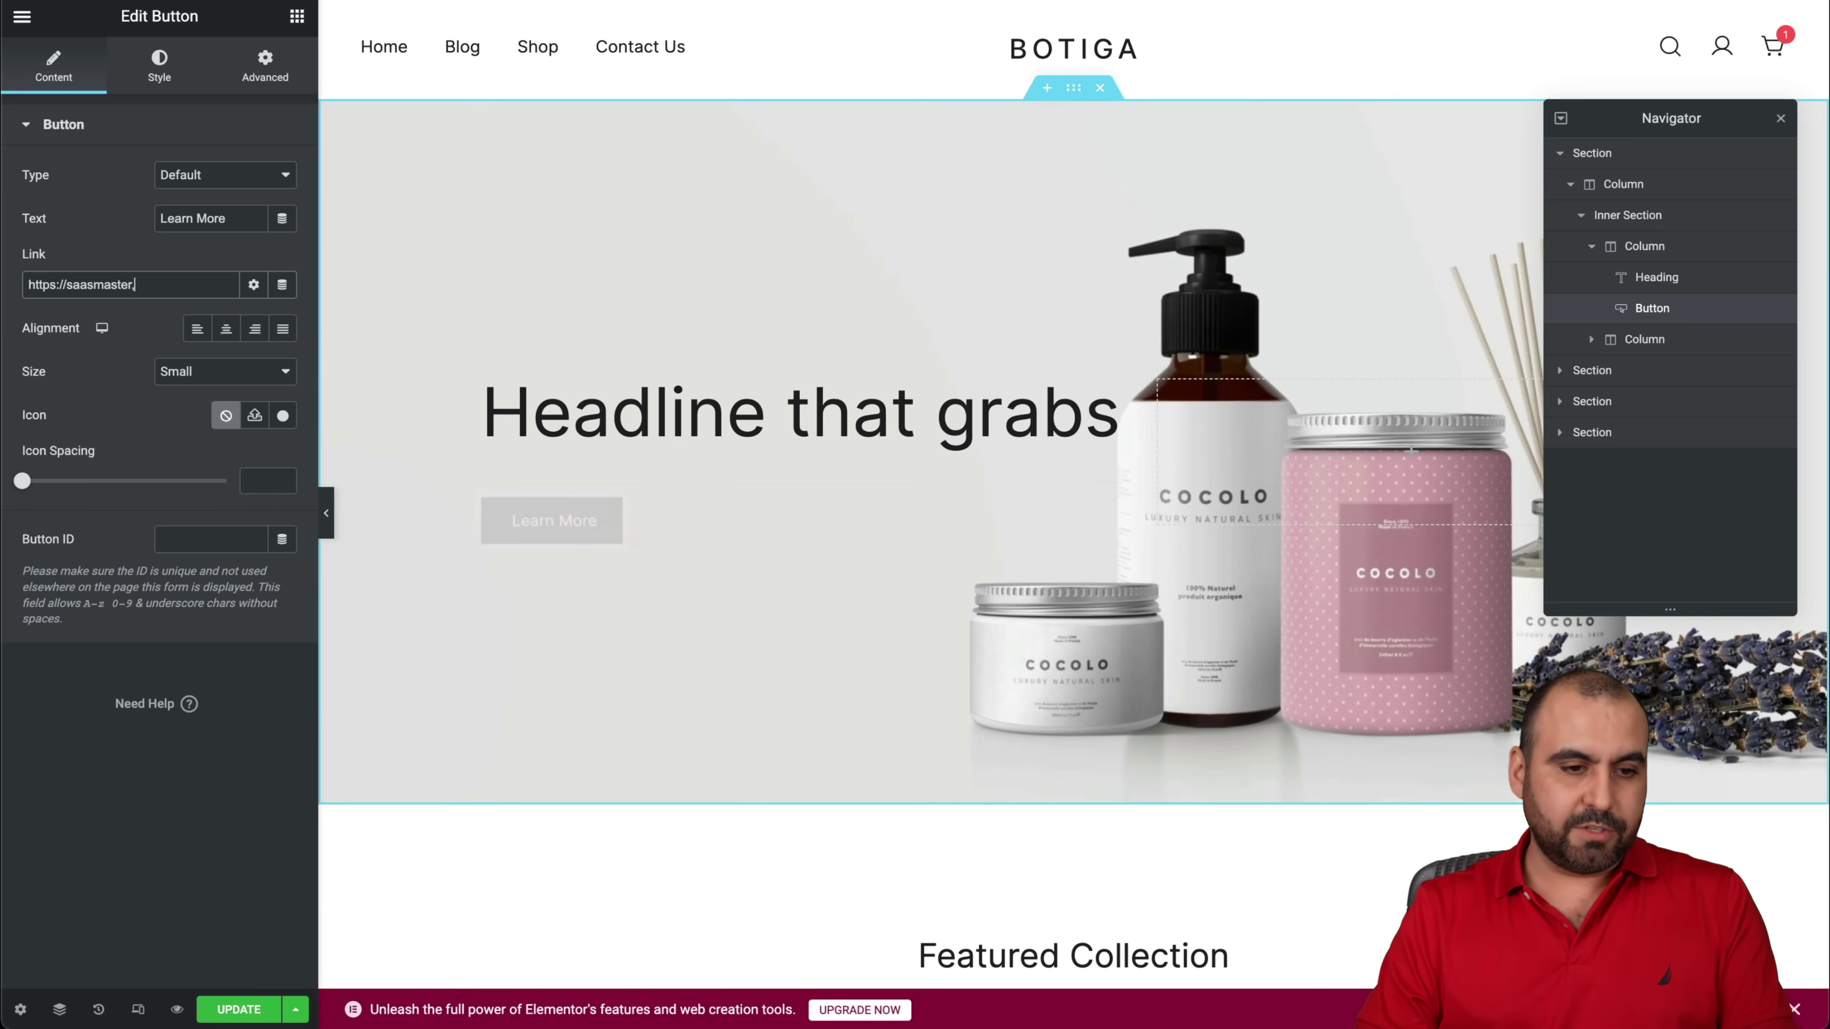
{"action": "key", "text": "BackSpace"}
{"action": "key", "text": "BackSpace"}
{"action": "key", "text": "BackSpace"}
{"action": "key", "text": "BackSpace"}
{"action": "type", "text": ".net"}
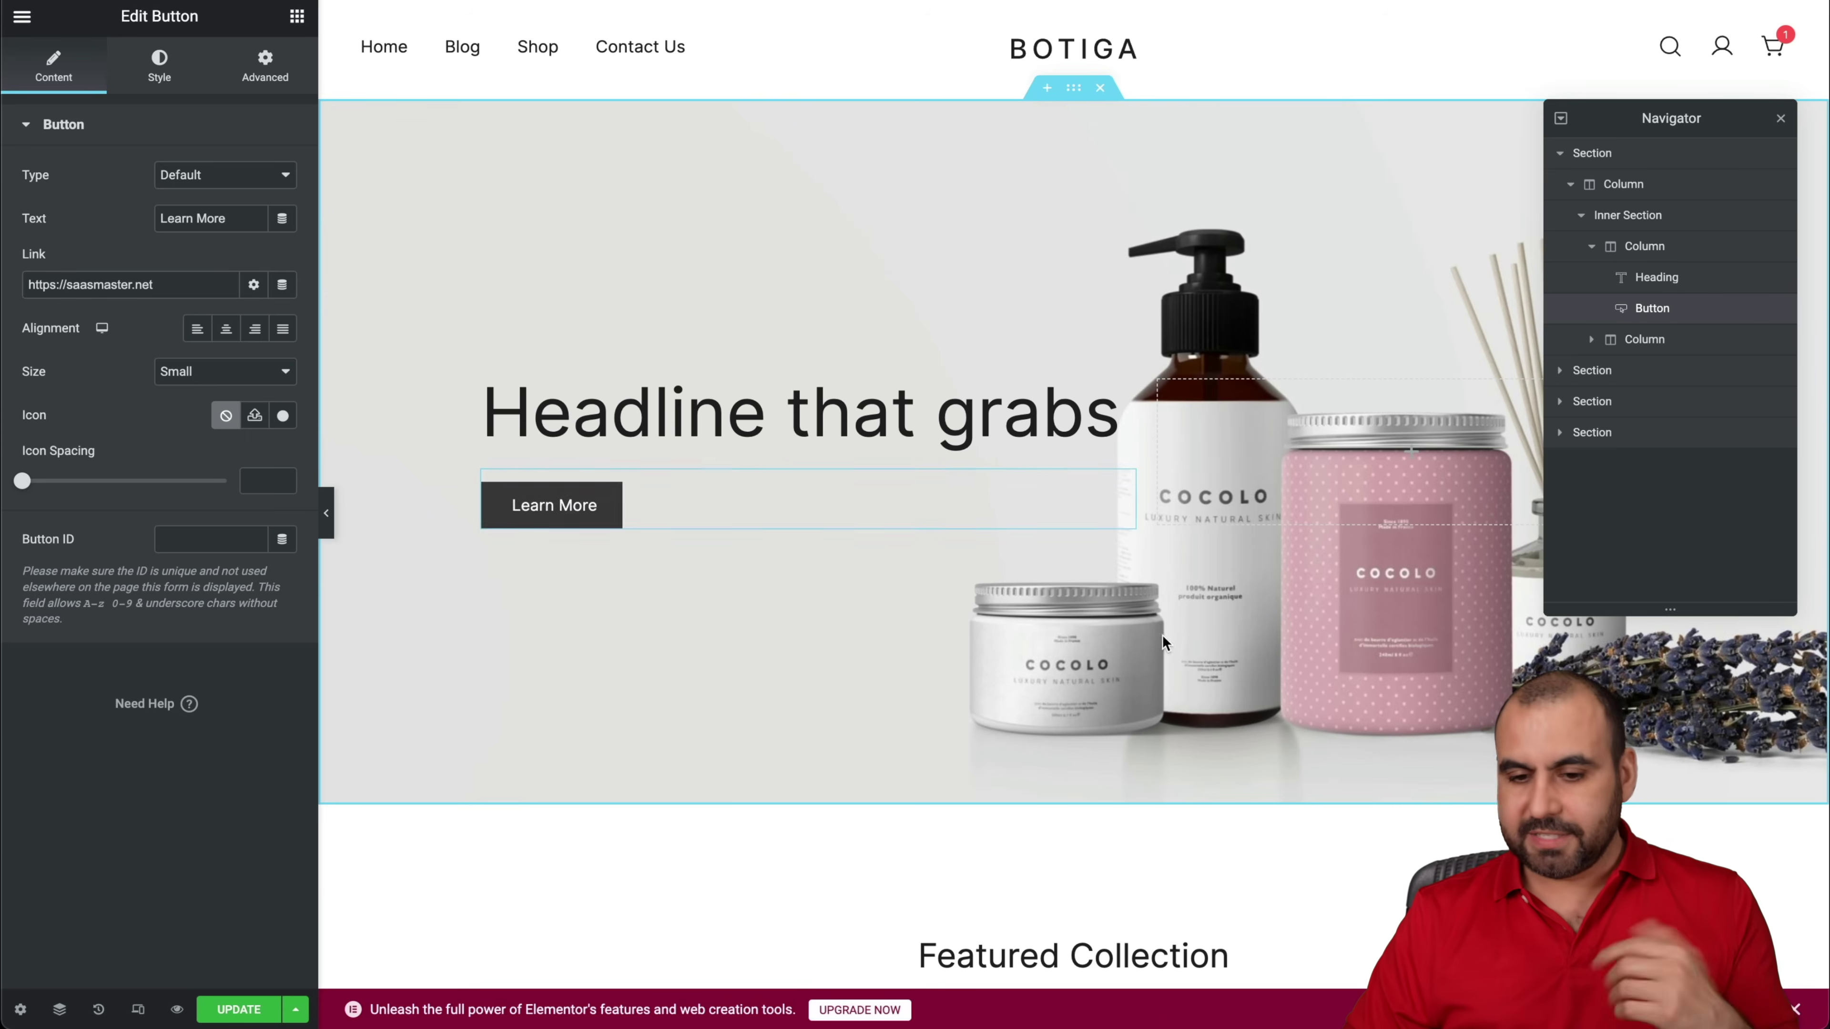
{"action": "scroll", "coordinate": [1146, 724], "scroll_direction": "down", "scroll_amount": 6}
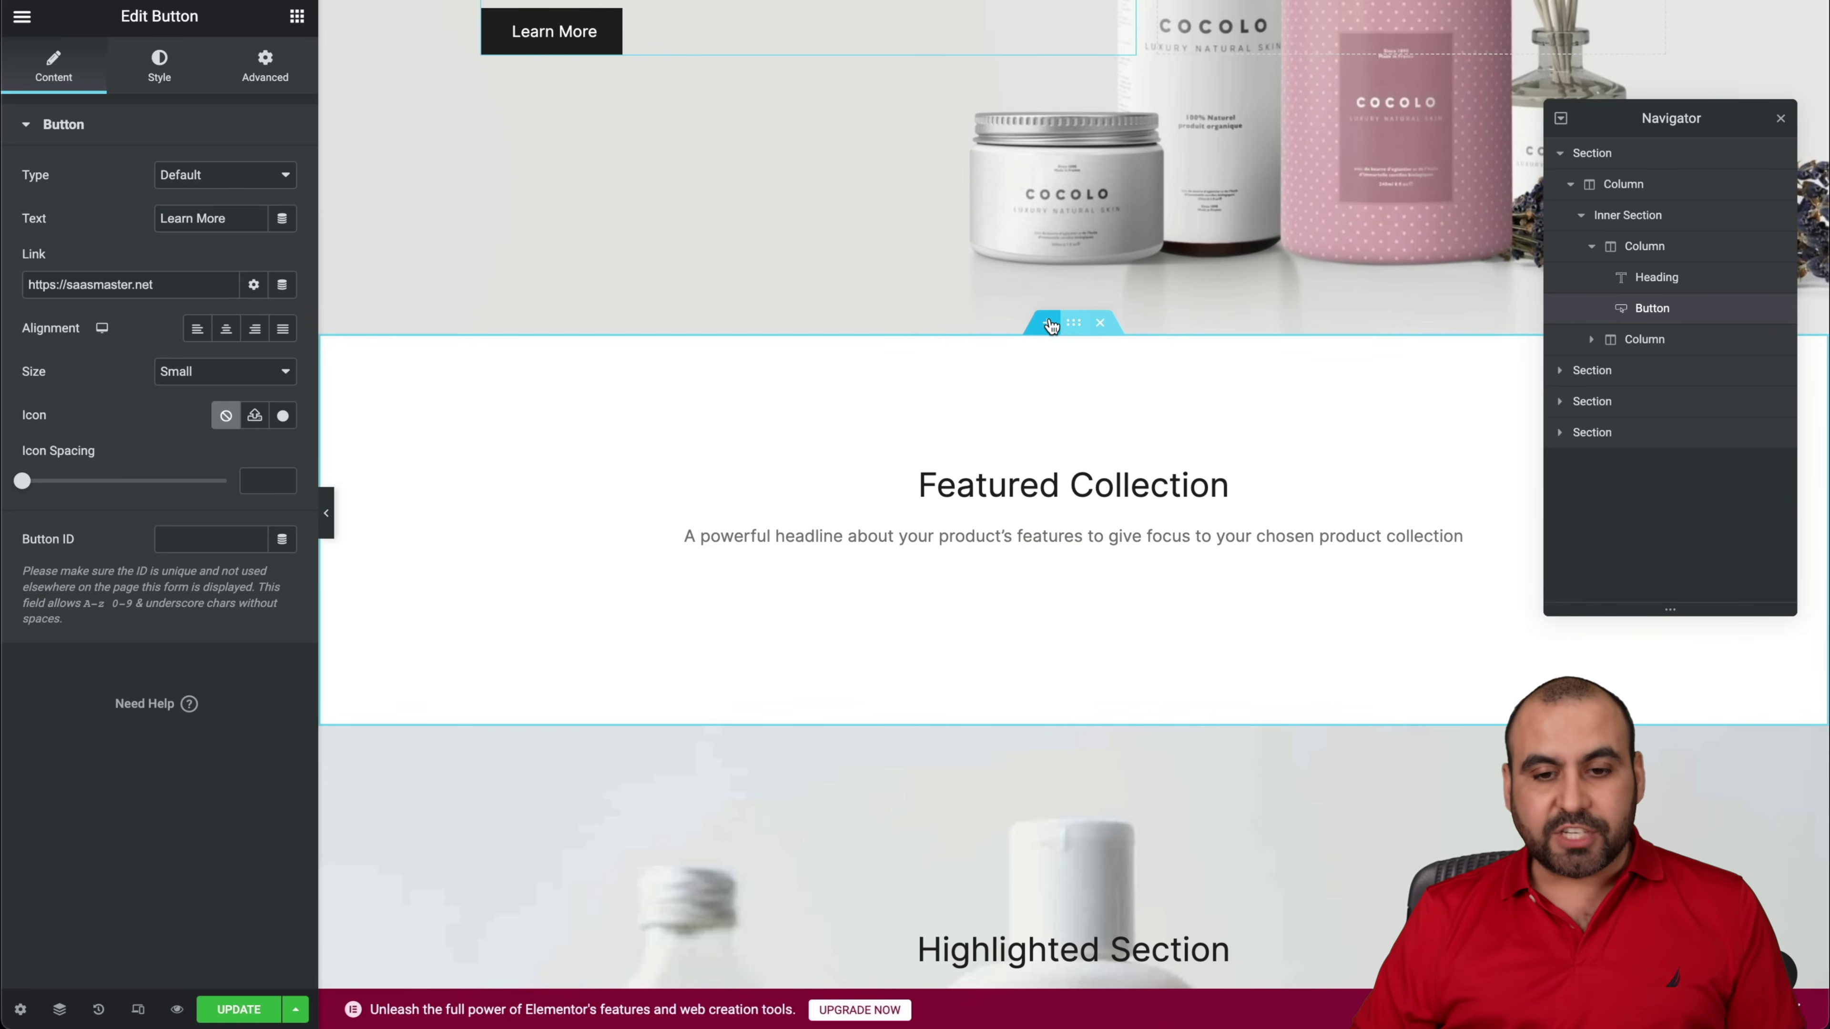
Insert an empty single-column section below the hero and browse the Elements widget list.
{"action": "left_click", "coordinate": [1050, 325]}
{"action": "left_click", "coordinate": [1046, 431]}
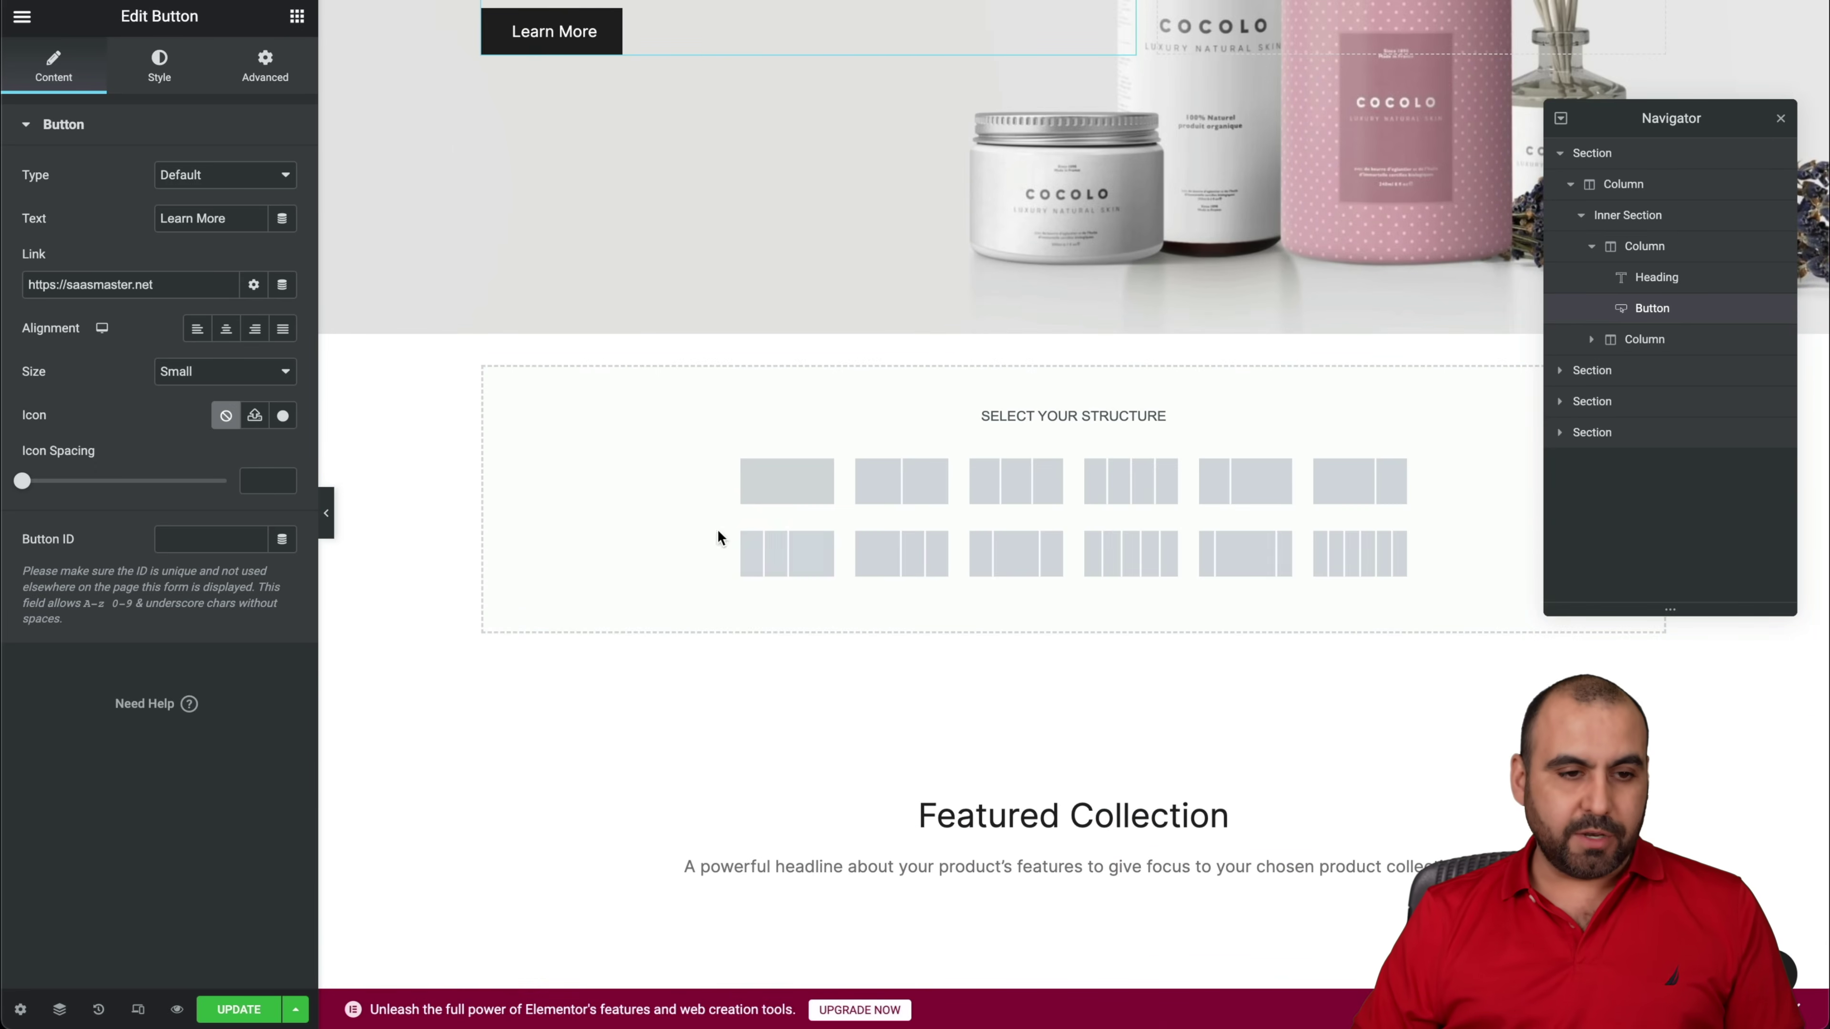
{"action": "left_click", "coordinate": [809, 480]}
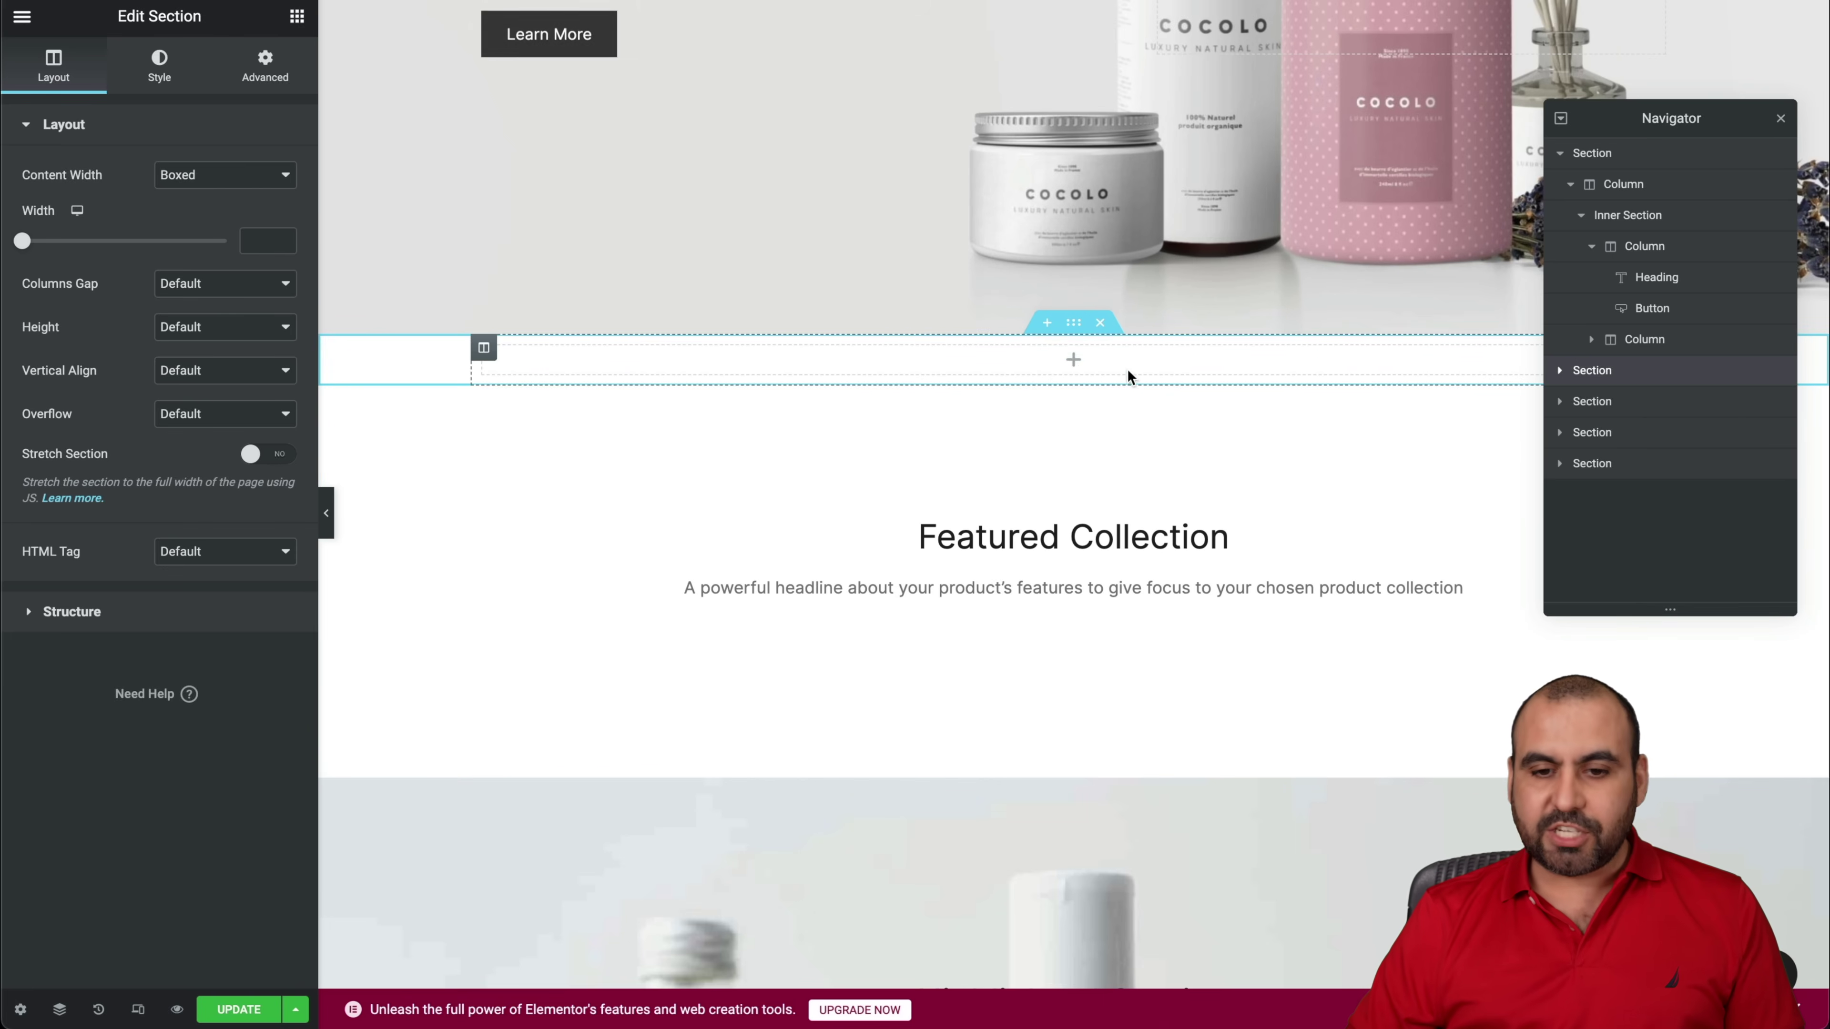
{"action": "left_click", "coordinate": [1074, 360]}
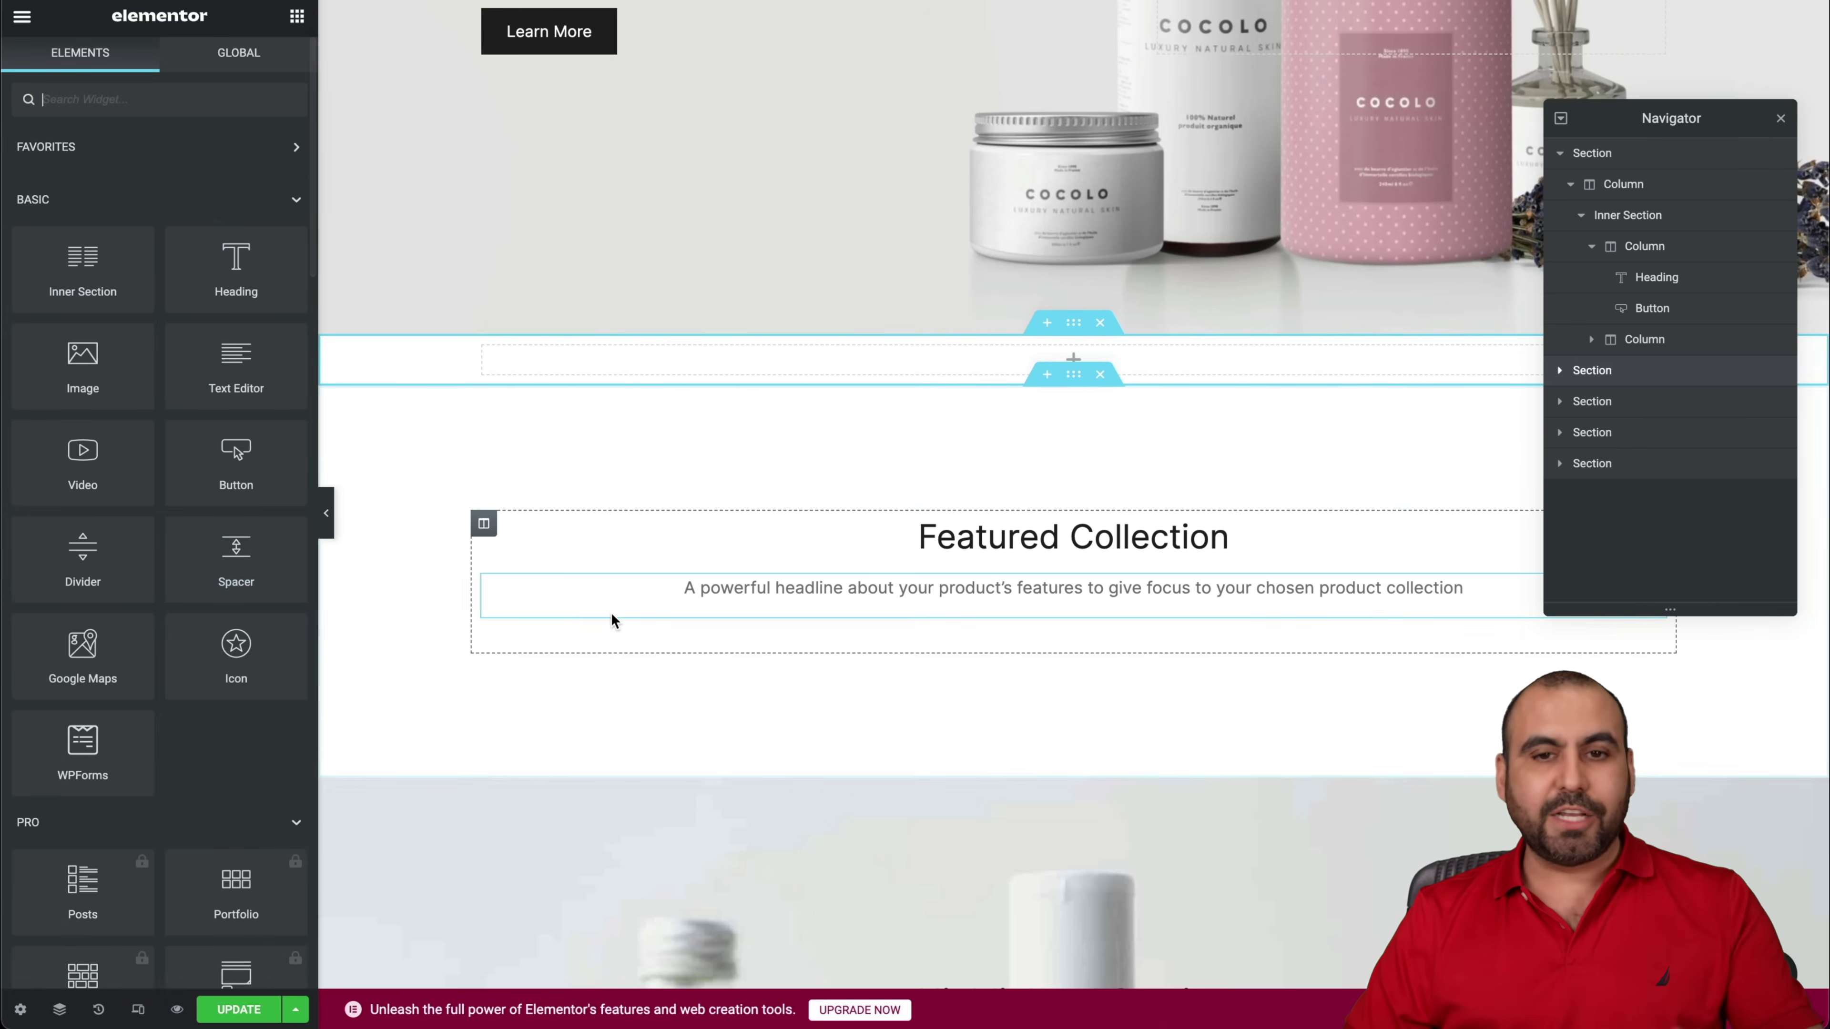
{"action": "scroll", "coordinate": [695, 627], "scroll_direction": "down", "scroll_amount": 3}
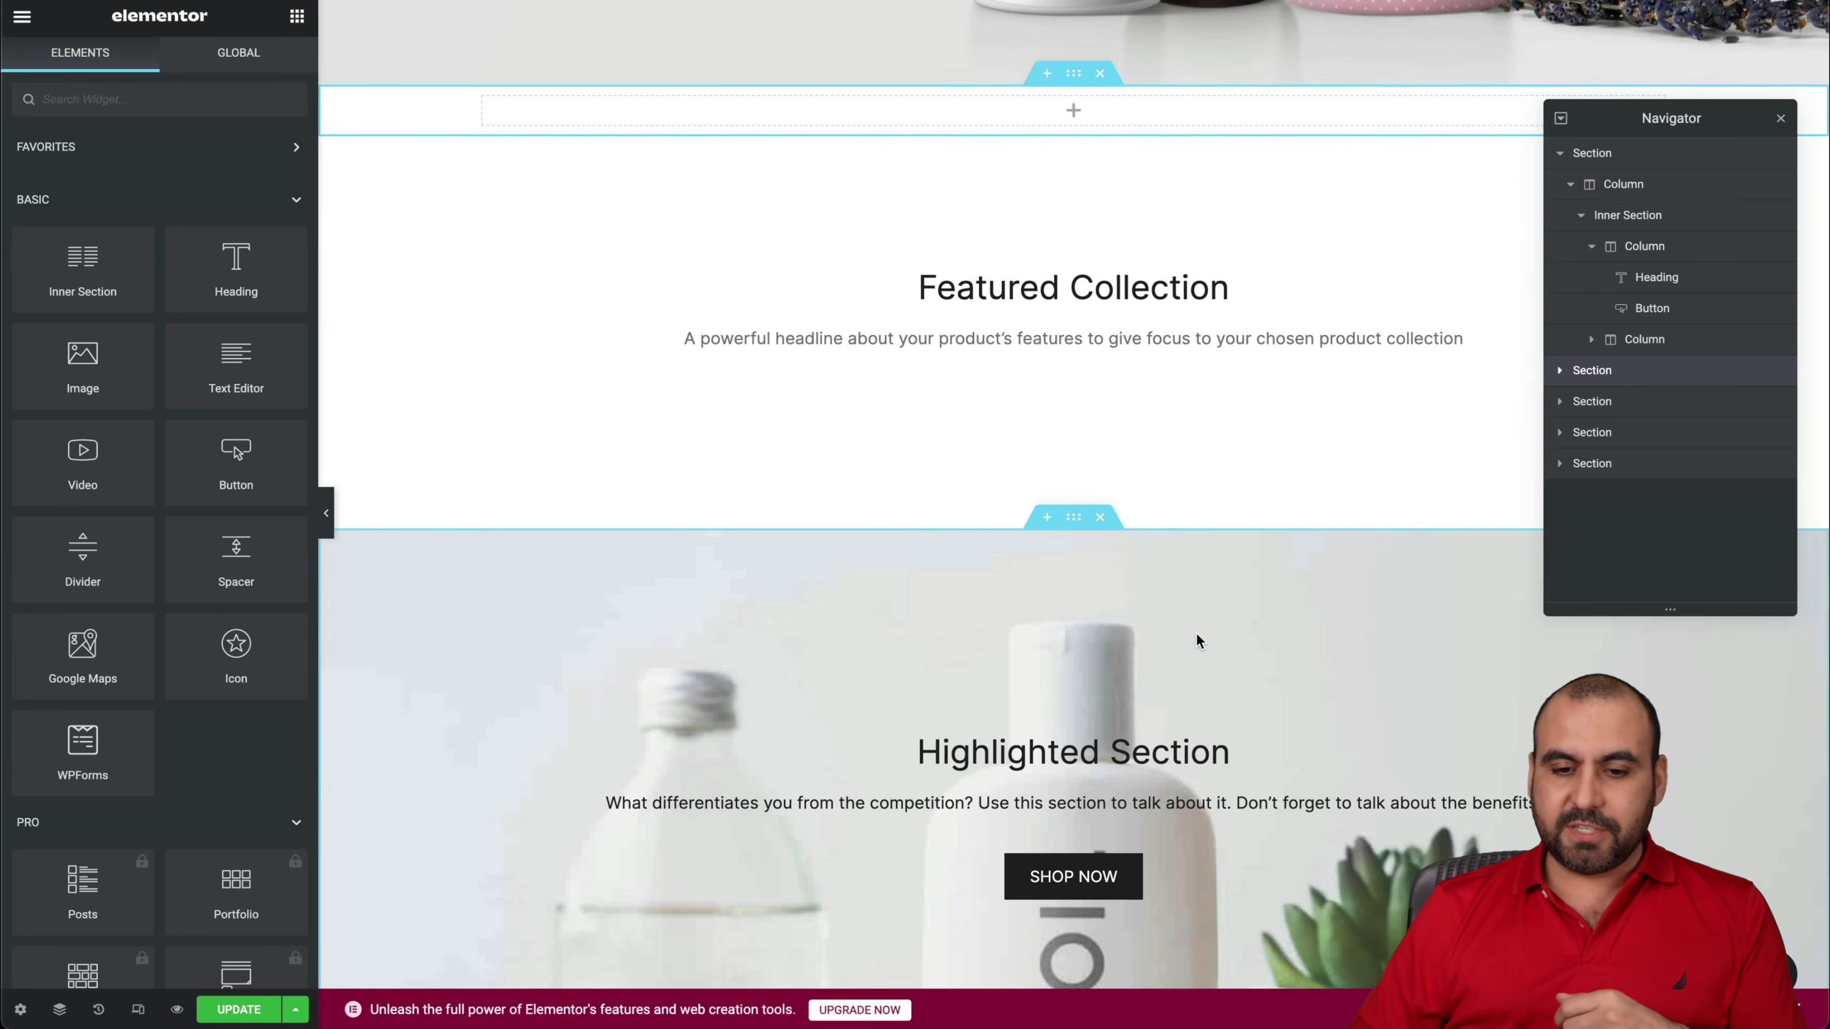
{"action": "scroll", "coordinate": [1196, 632], "scroll_direction": "down", "scroll_amount": 3}
{"action": "scroll", "coordinate": [1197, 632], "scroll_direction": "down", "scroll_amount": 1}
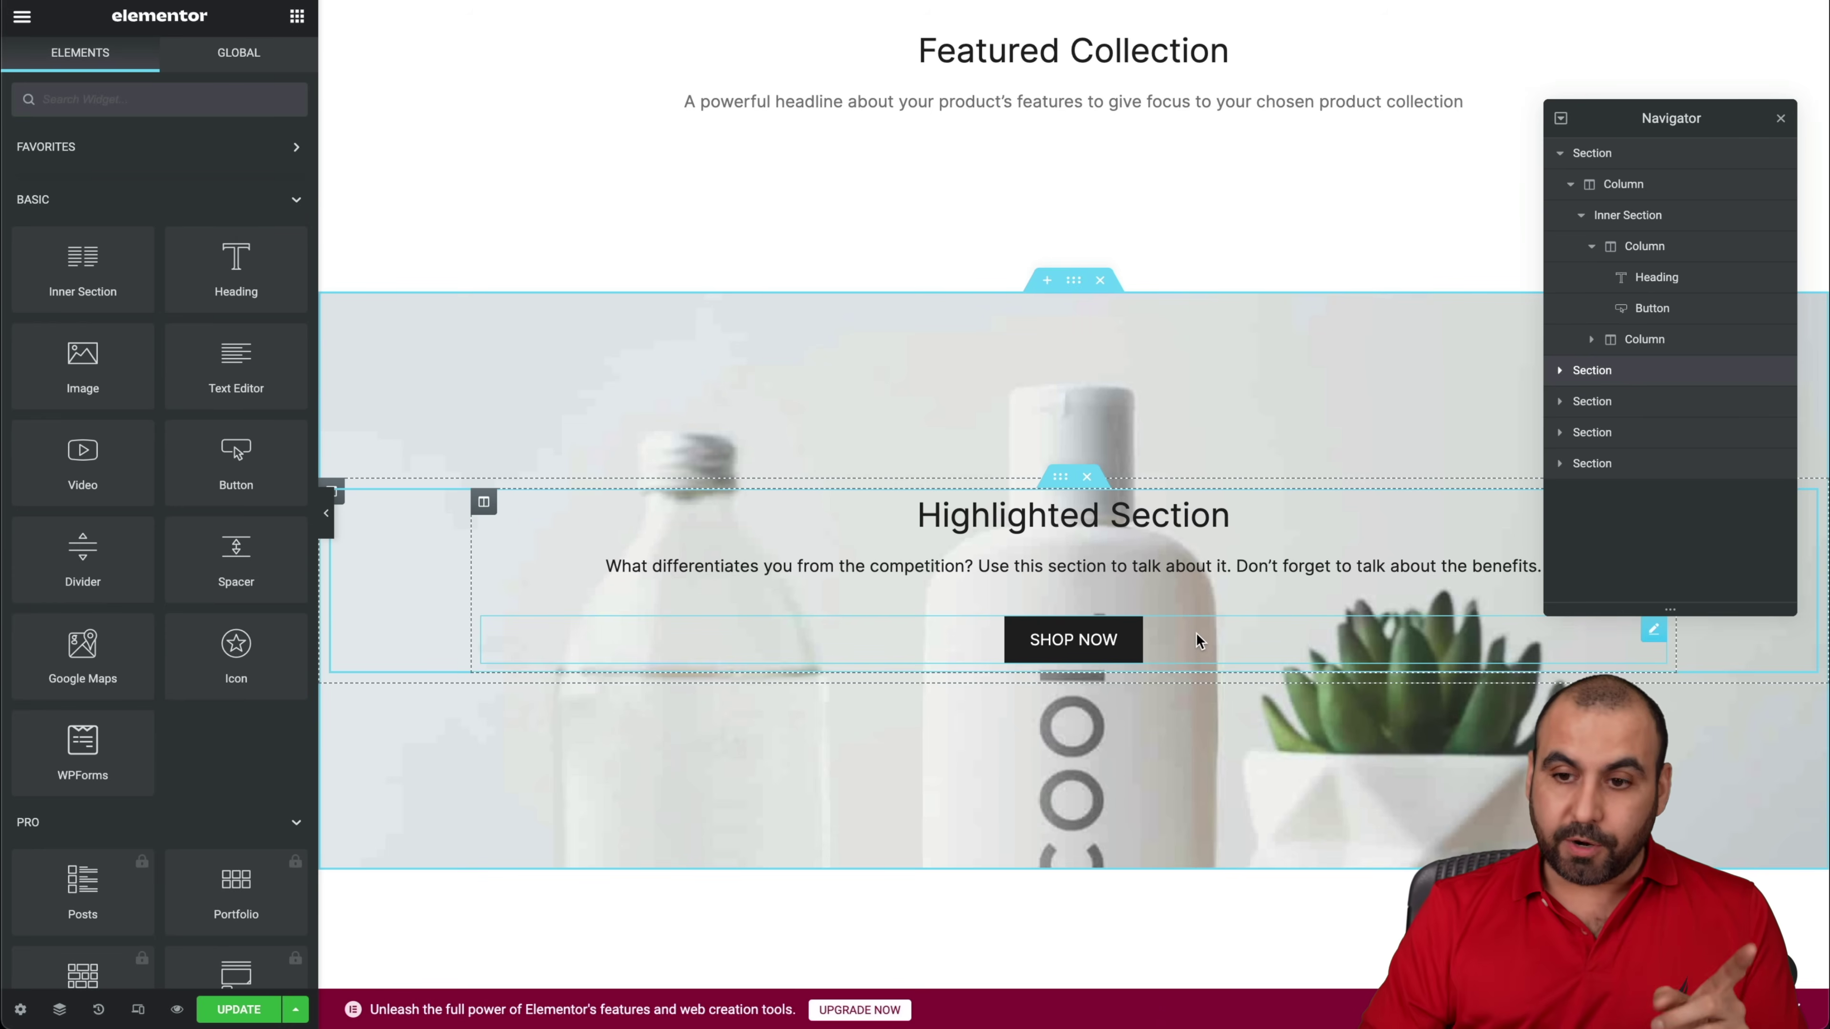
Move the Navigator panel aside and jump through several page sections to Featured Collection.
{"action": "left_click_drag", "start_coordinate": [1660, 120], "coordinate": [1672, 68]}
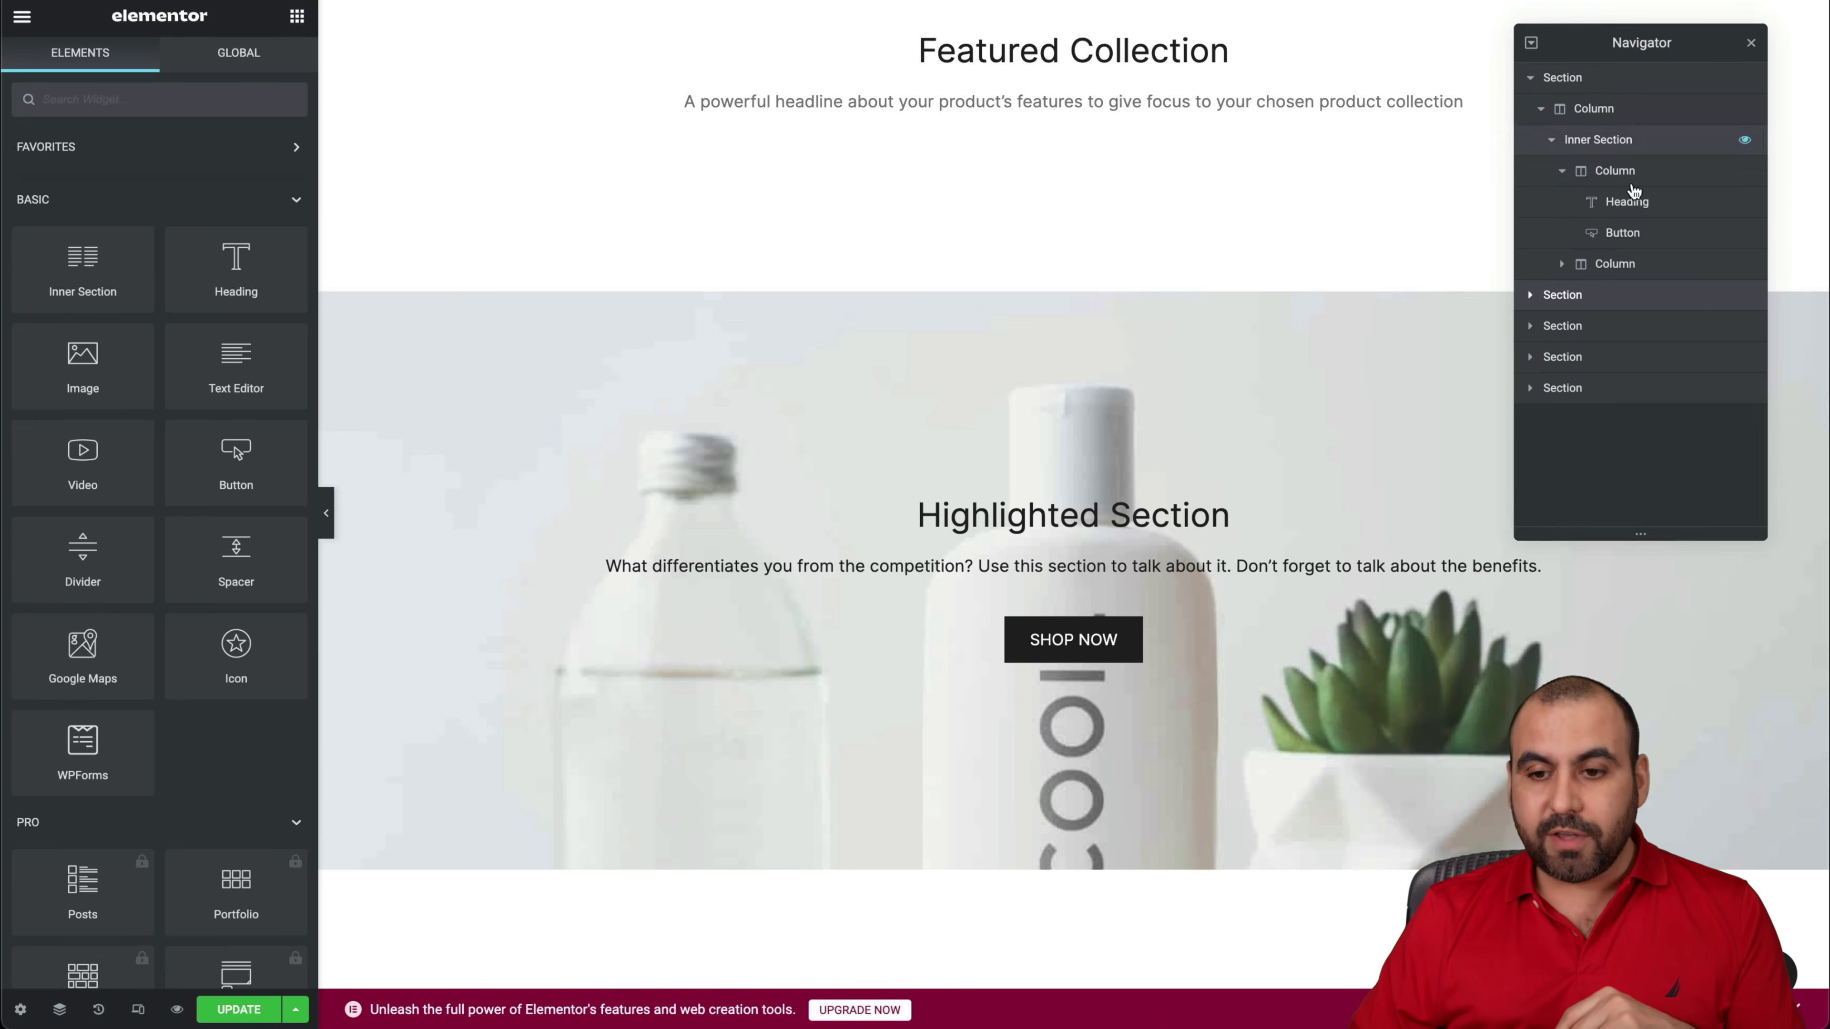
{"action": "left_click", "coordinate": [1601, 328]}
{"action": "left_click", "coordinate": [1563, 357]}
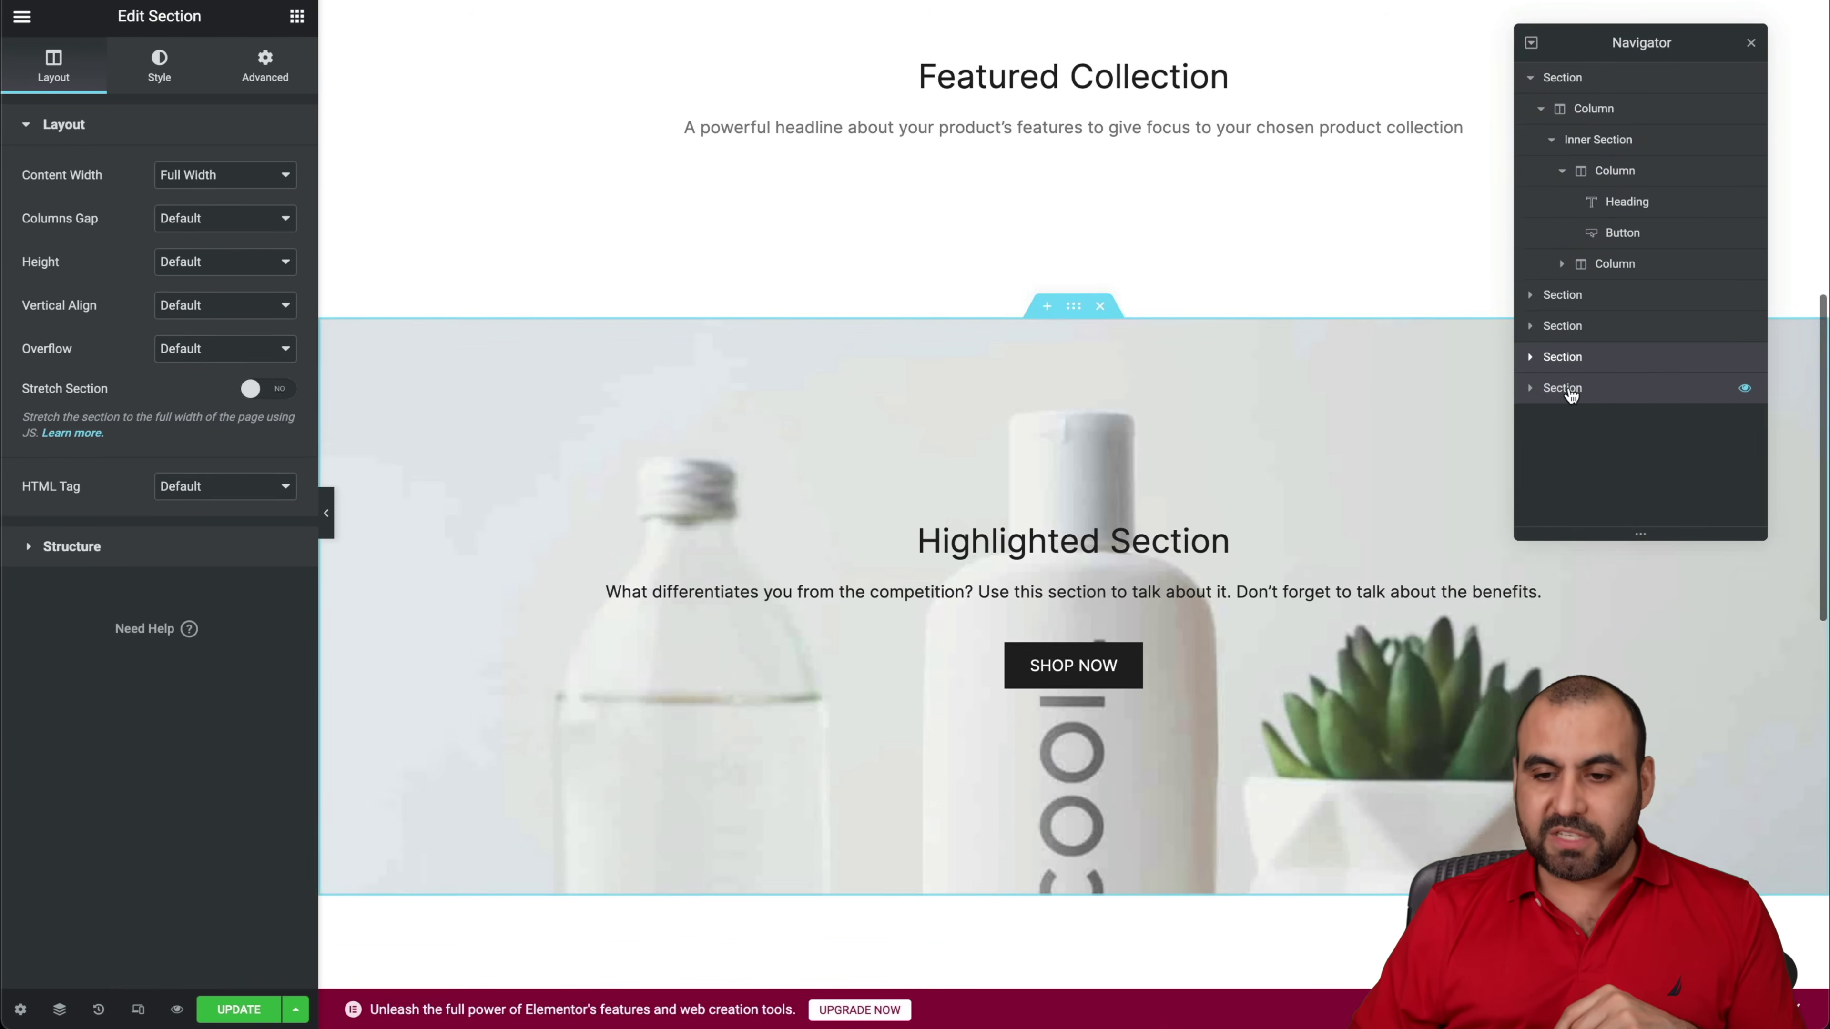
{"action": "left_click", "coordinate": [1570, 390]}
{"action": "left_click", "coordinate": [1585, 328]}
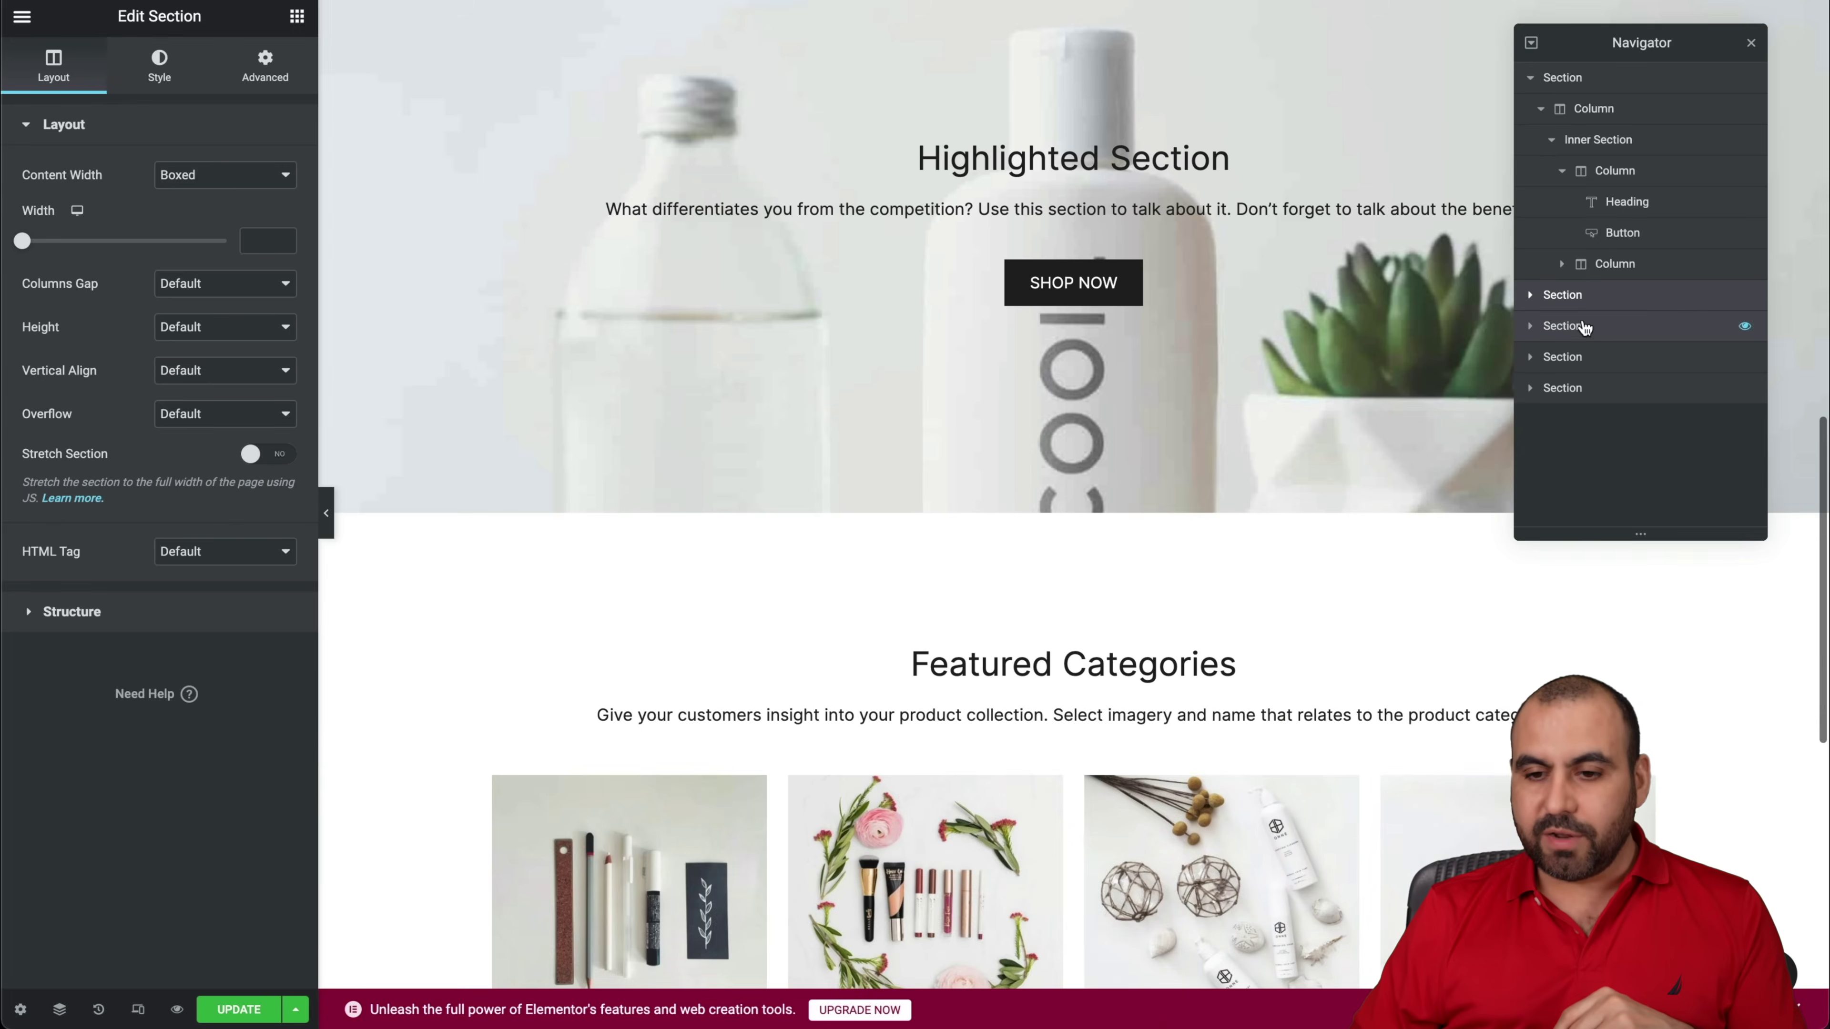
Expand Featured Collection's column and inspect its widgets, ending on the [products columns="3" limit="3"] shortcode.
{"action": "left_click", "coordinate": [1585, 328]}
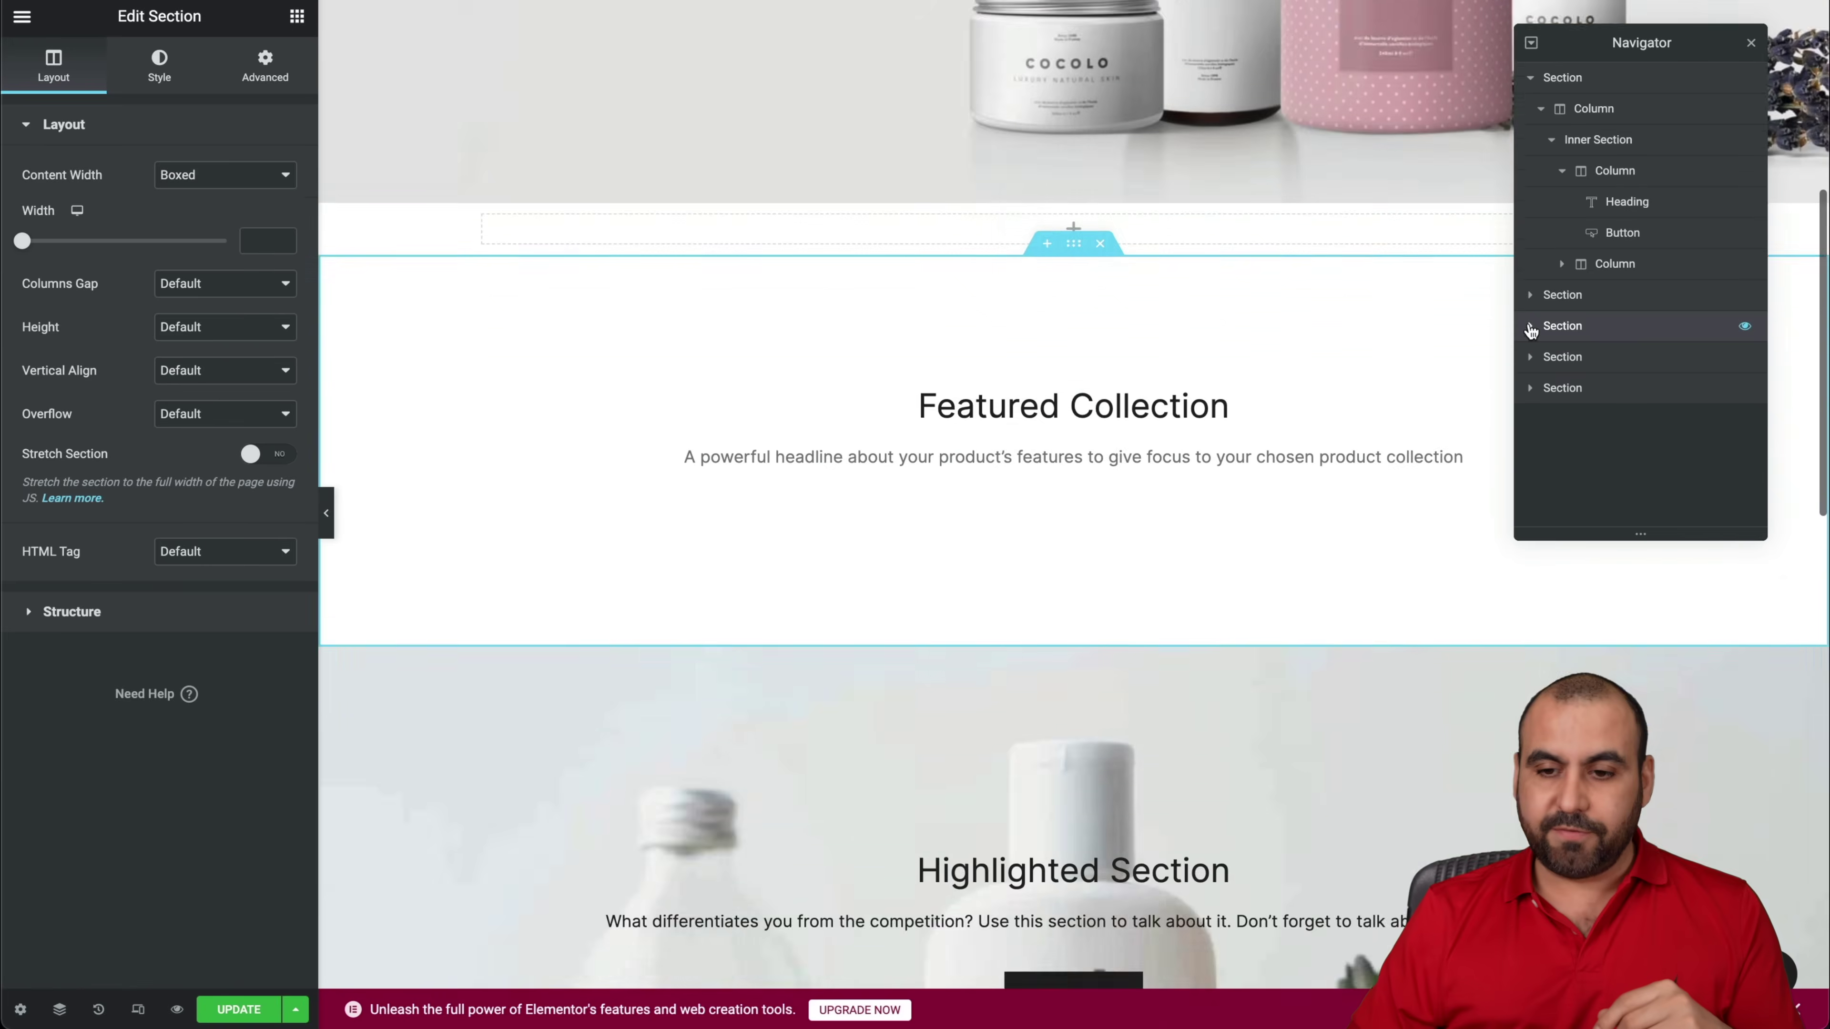
{"action": "left_click", "coordinate": [1548, 360]}
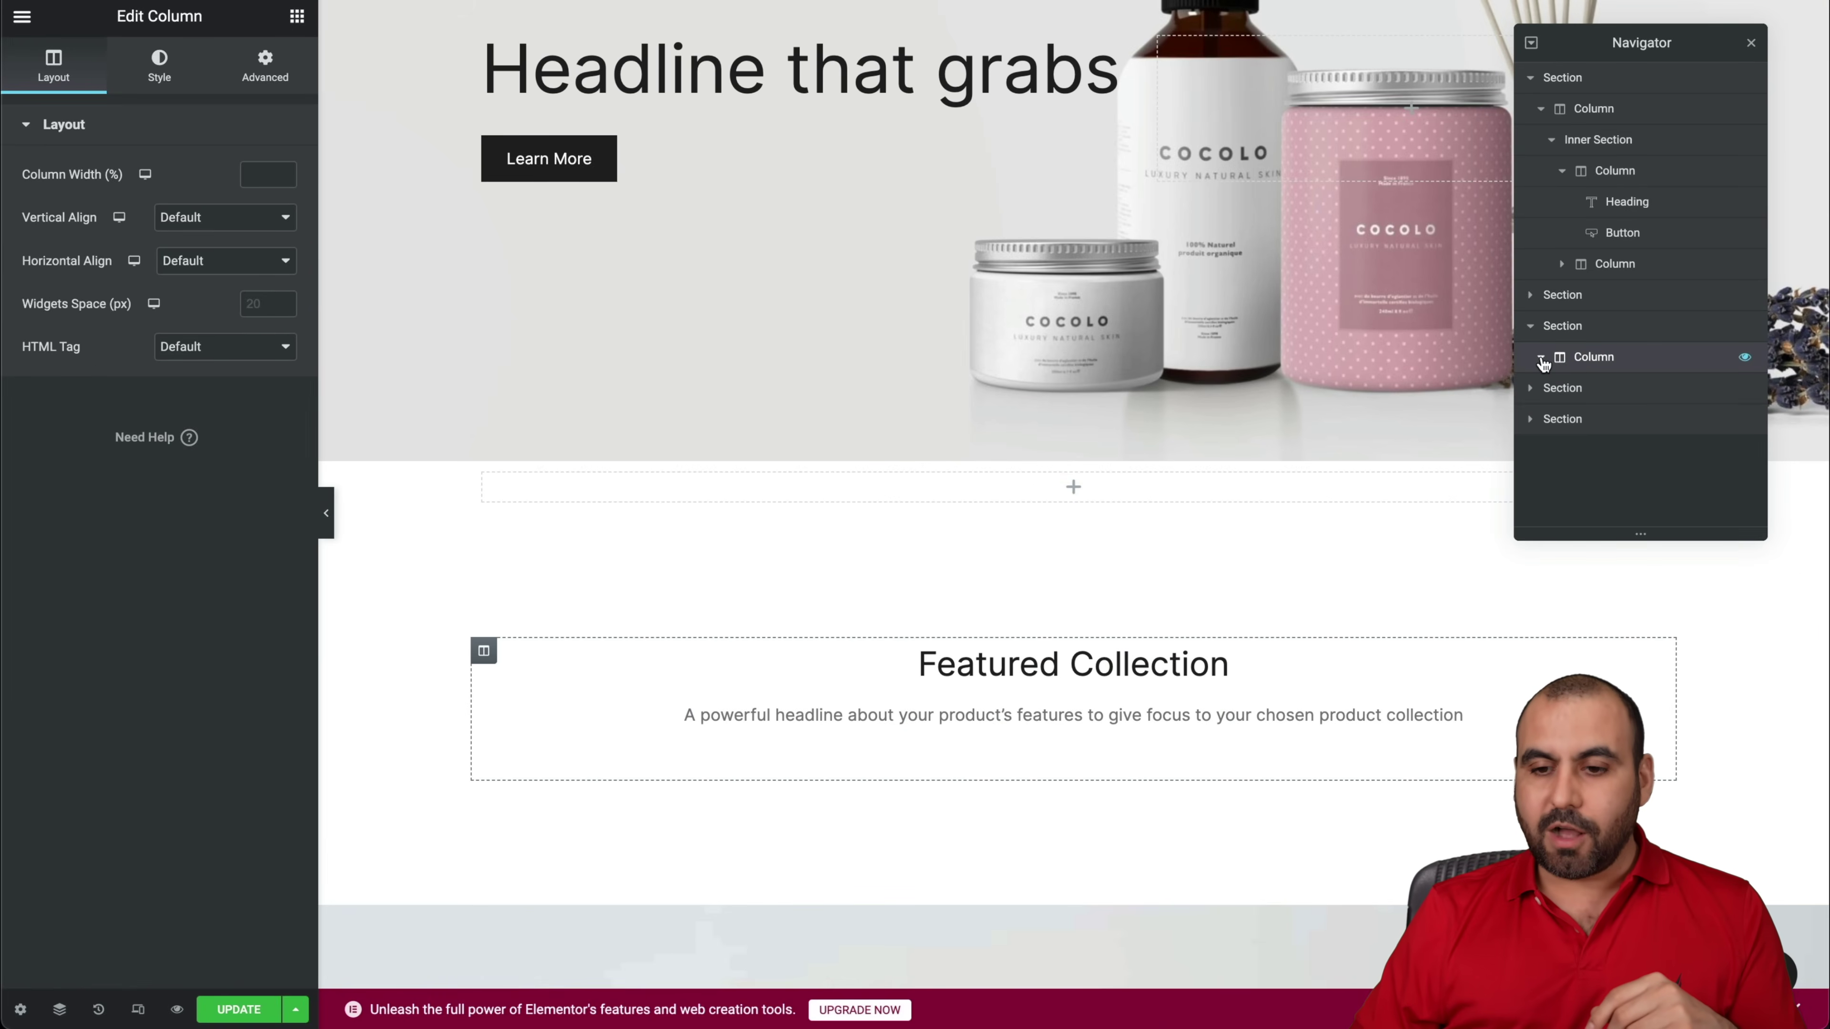
{"action": "left_click", "coordinate": [1541, 358]}
{"action": "left_click", "coordinate": [1603, 387]}
{"action": "left_click", "coordinate": [1606, 419]}
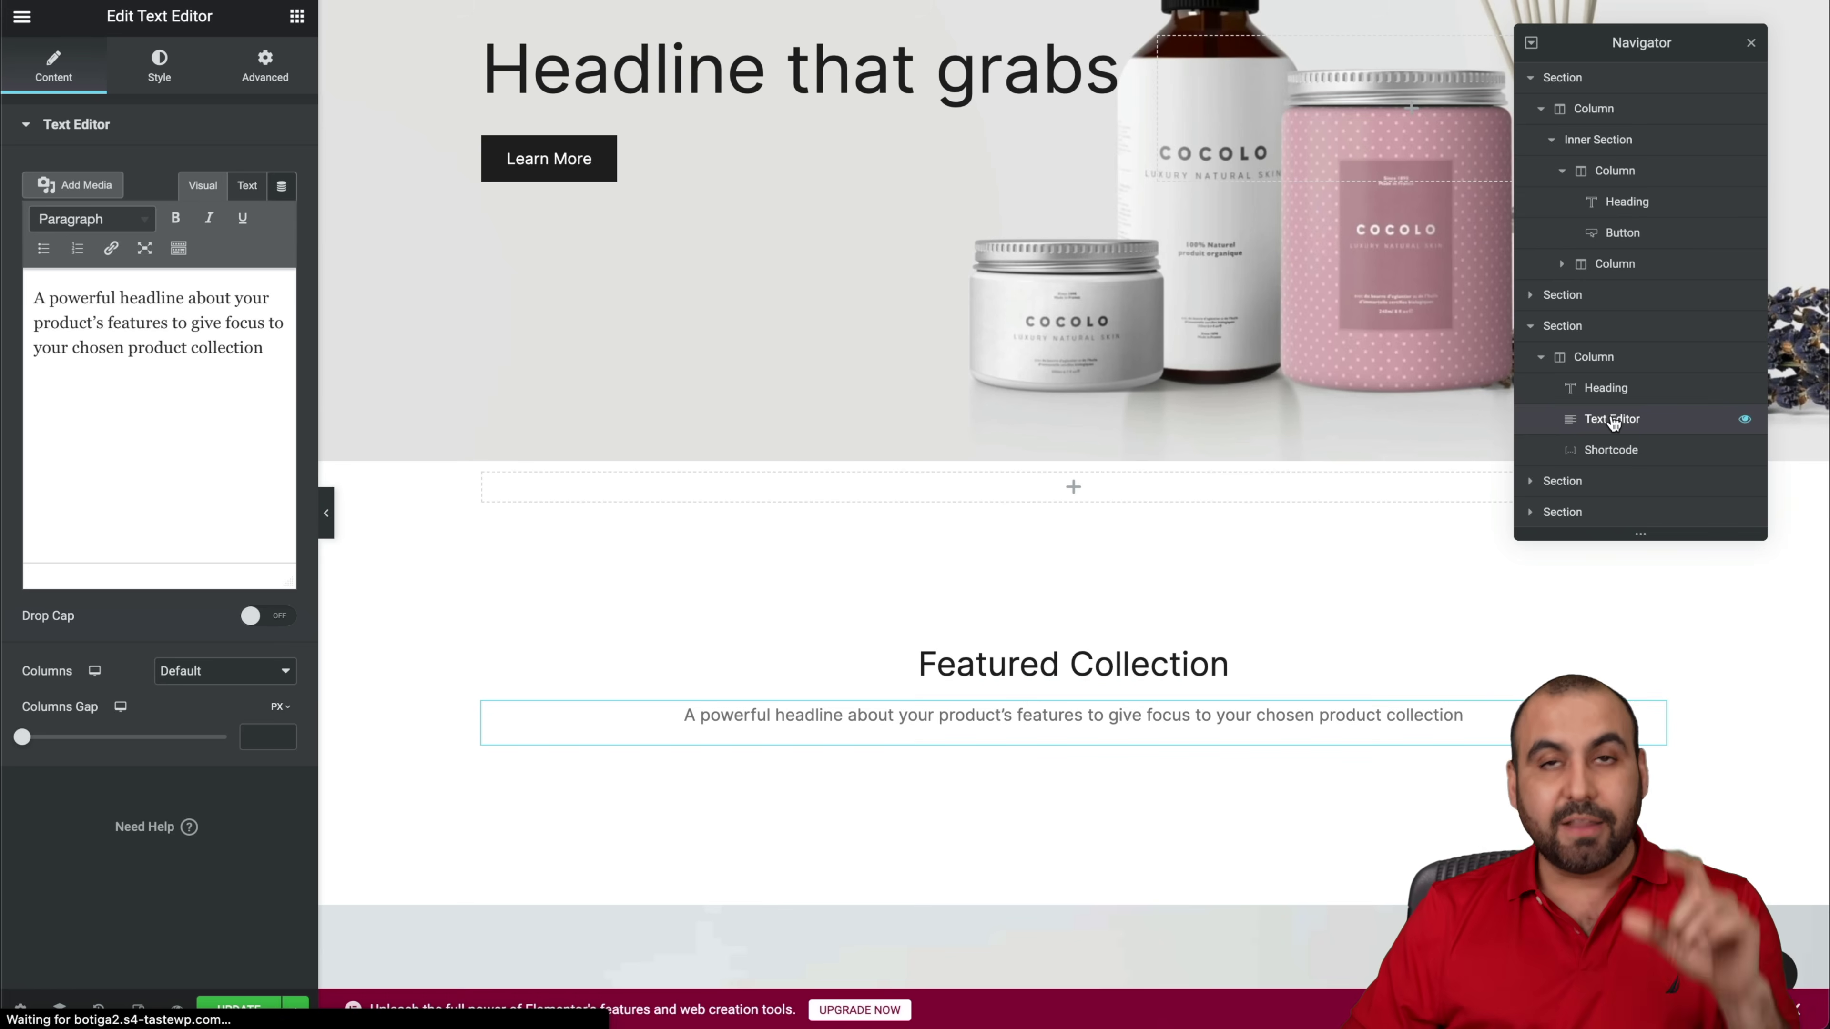
{"action": "left_click", "coordinate": [1626, 454]}
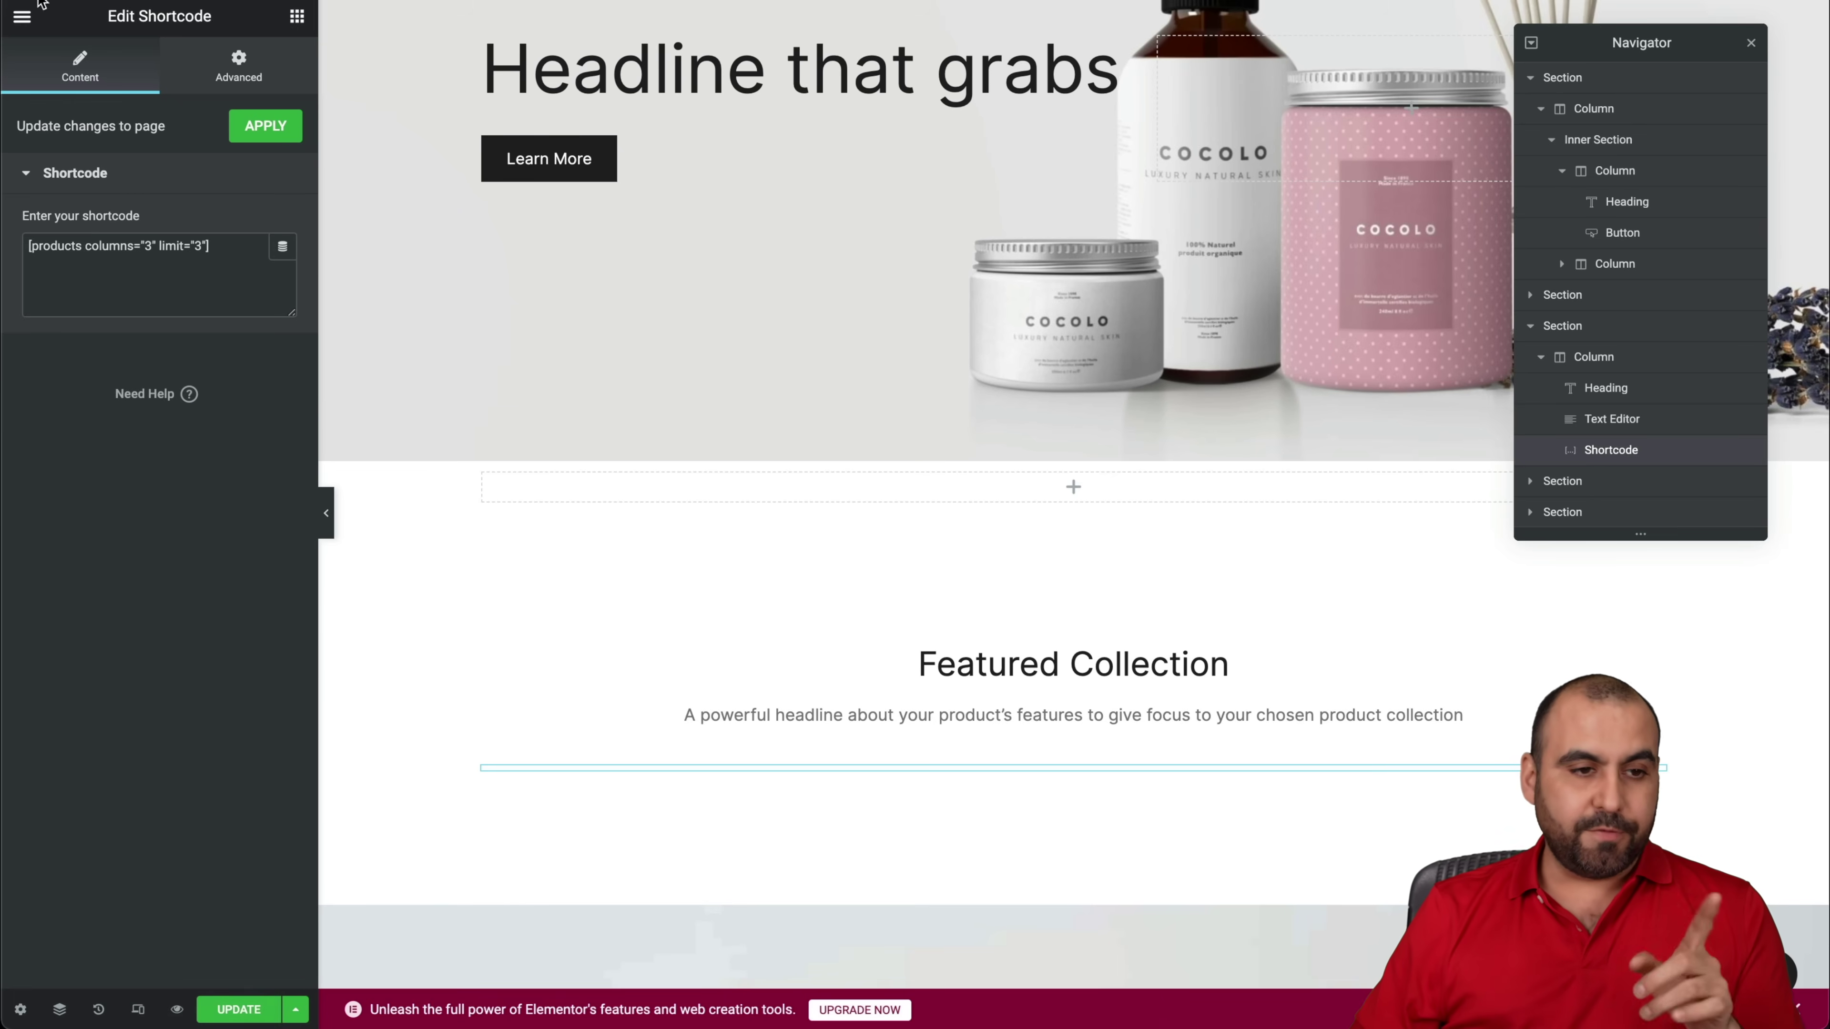
{"action": "left_click", "coordinate": [21, 15]}
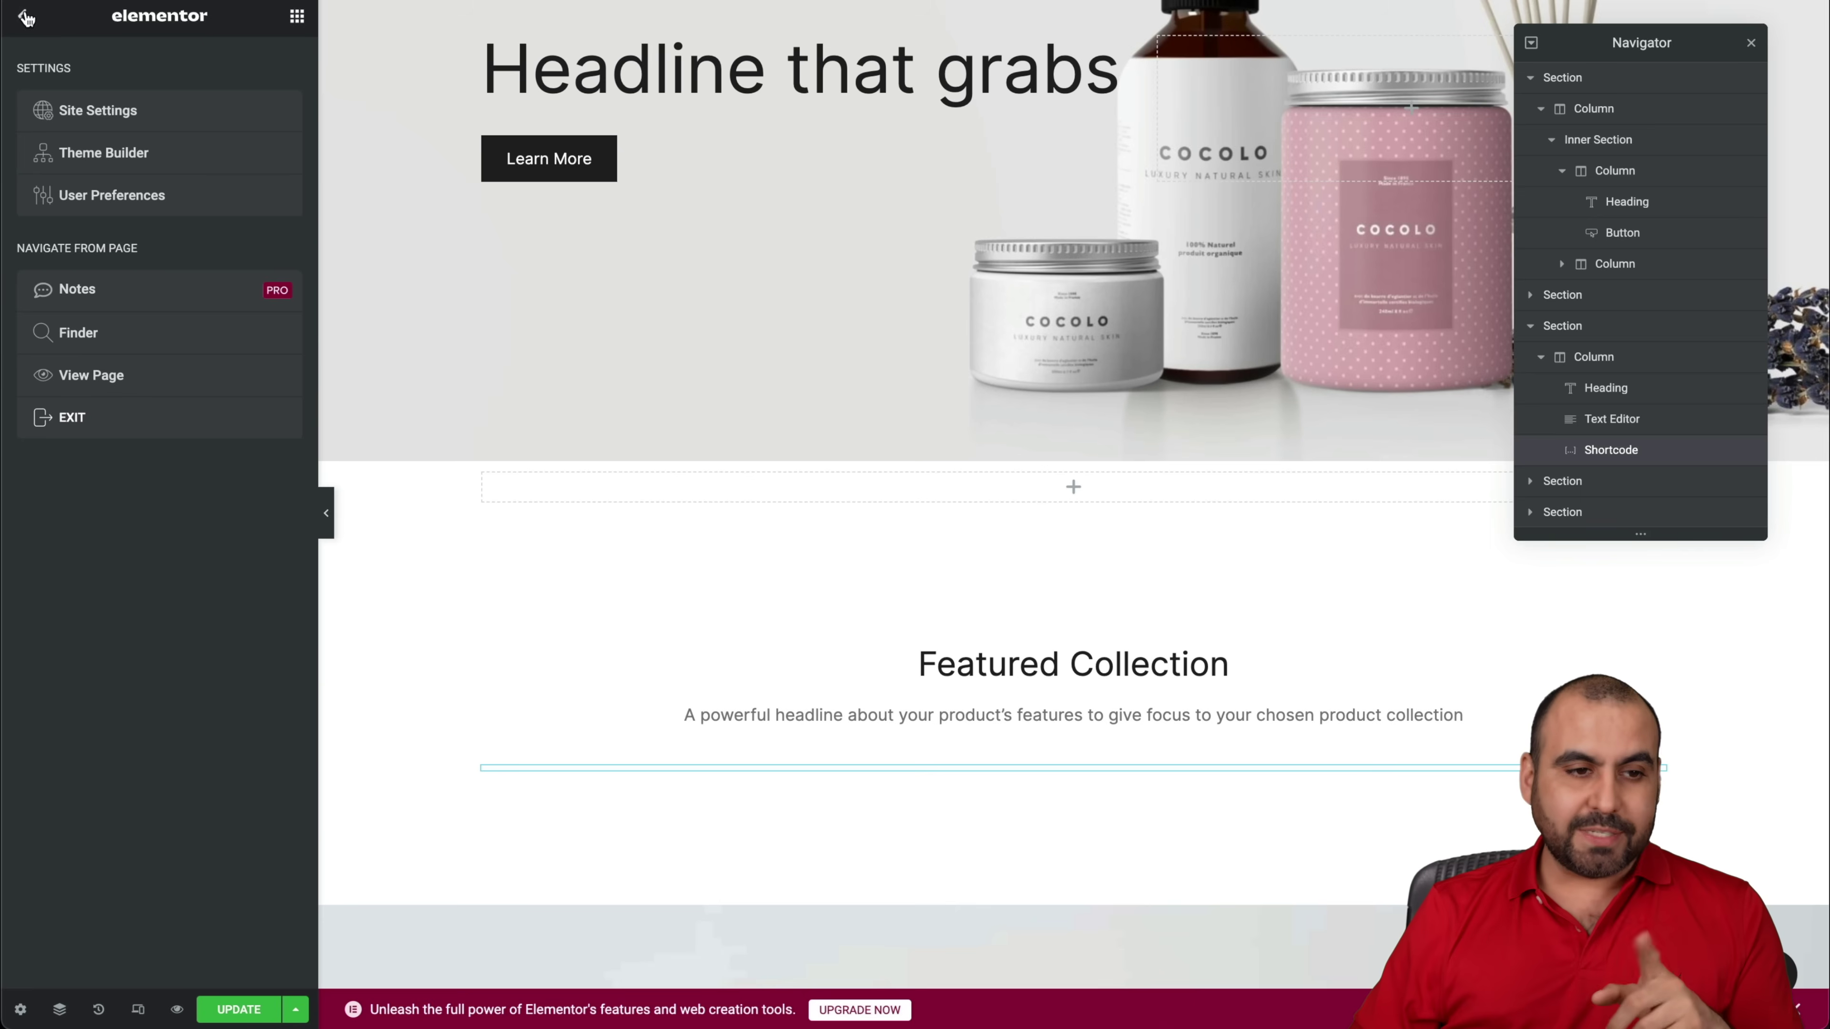
Leave Elementor without saving, check Page Attributes and Featured image, then return to All Pages.
{"action": "left_click", "coordinate": [83, 430]}
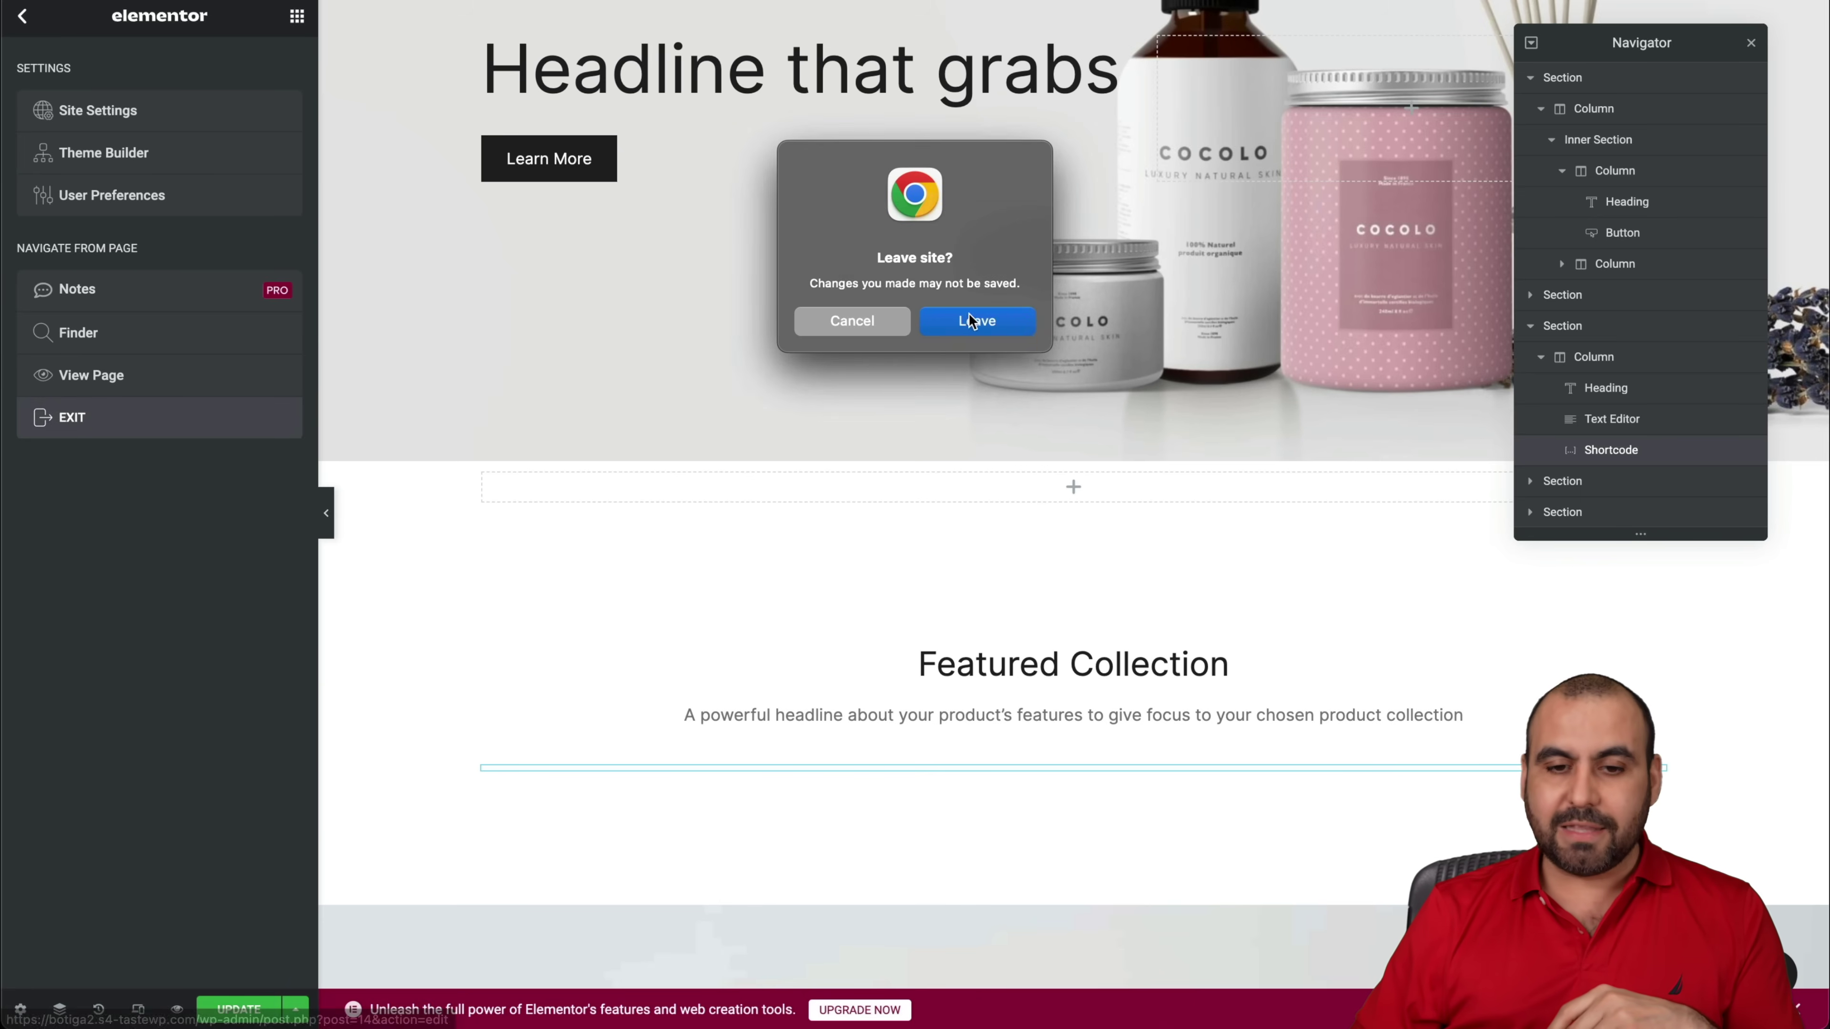
{"action": "left_click", "coordinate": [968, 314]}
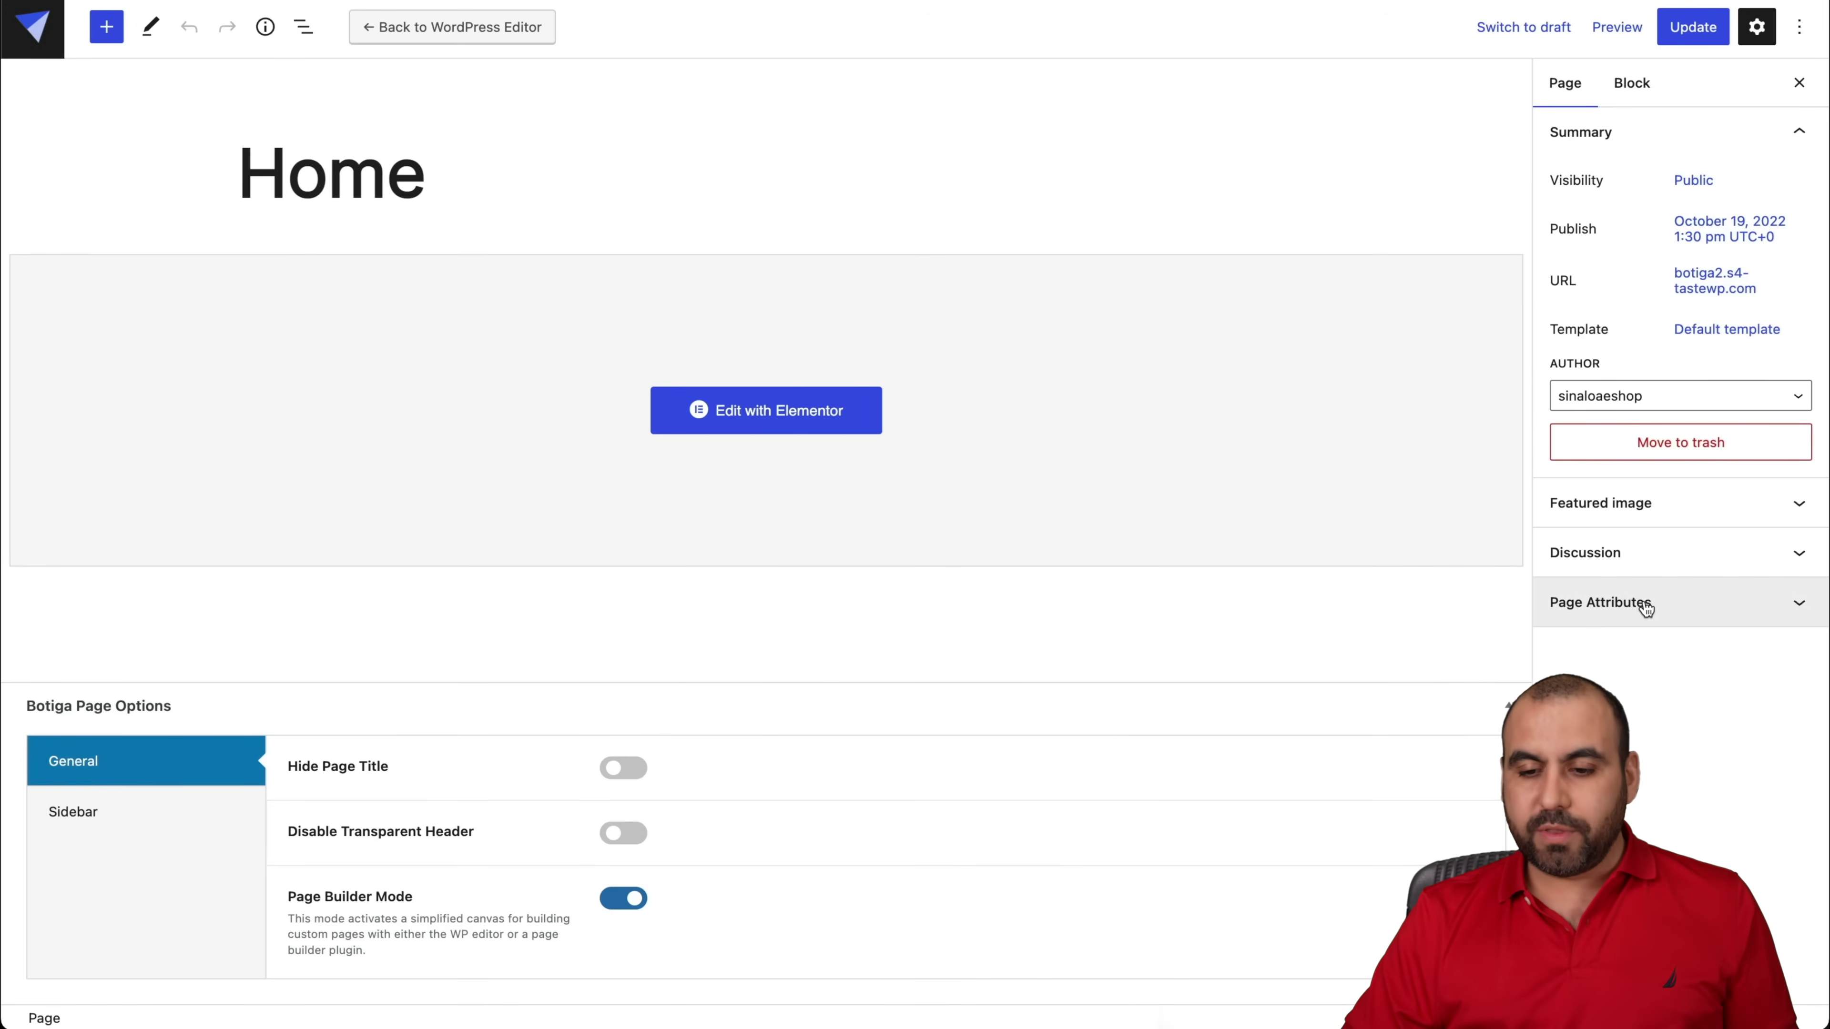
{"action": "left_click", "coordinate": [1646, 606]}
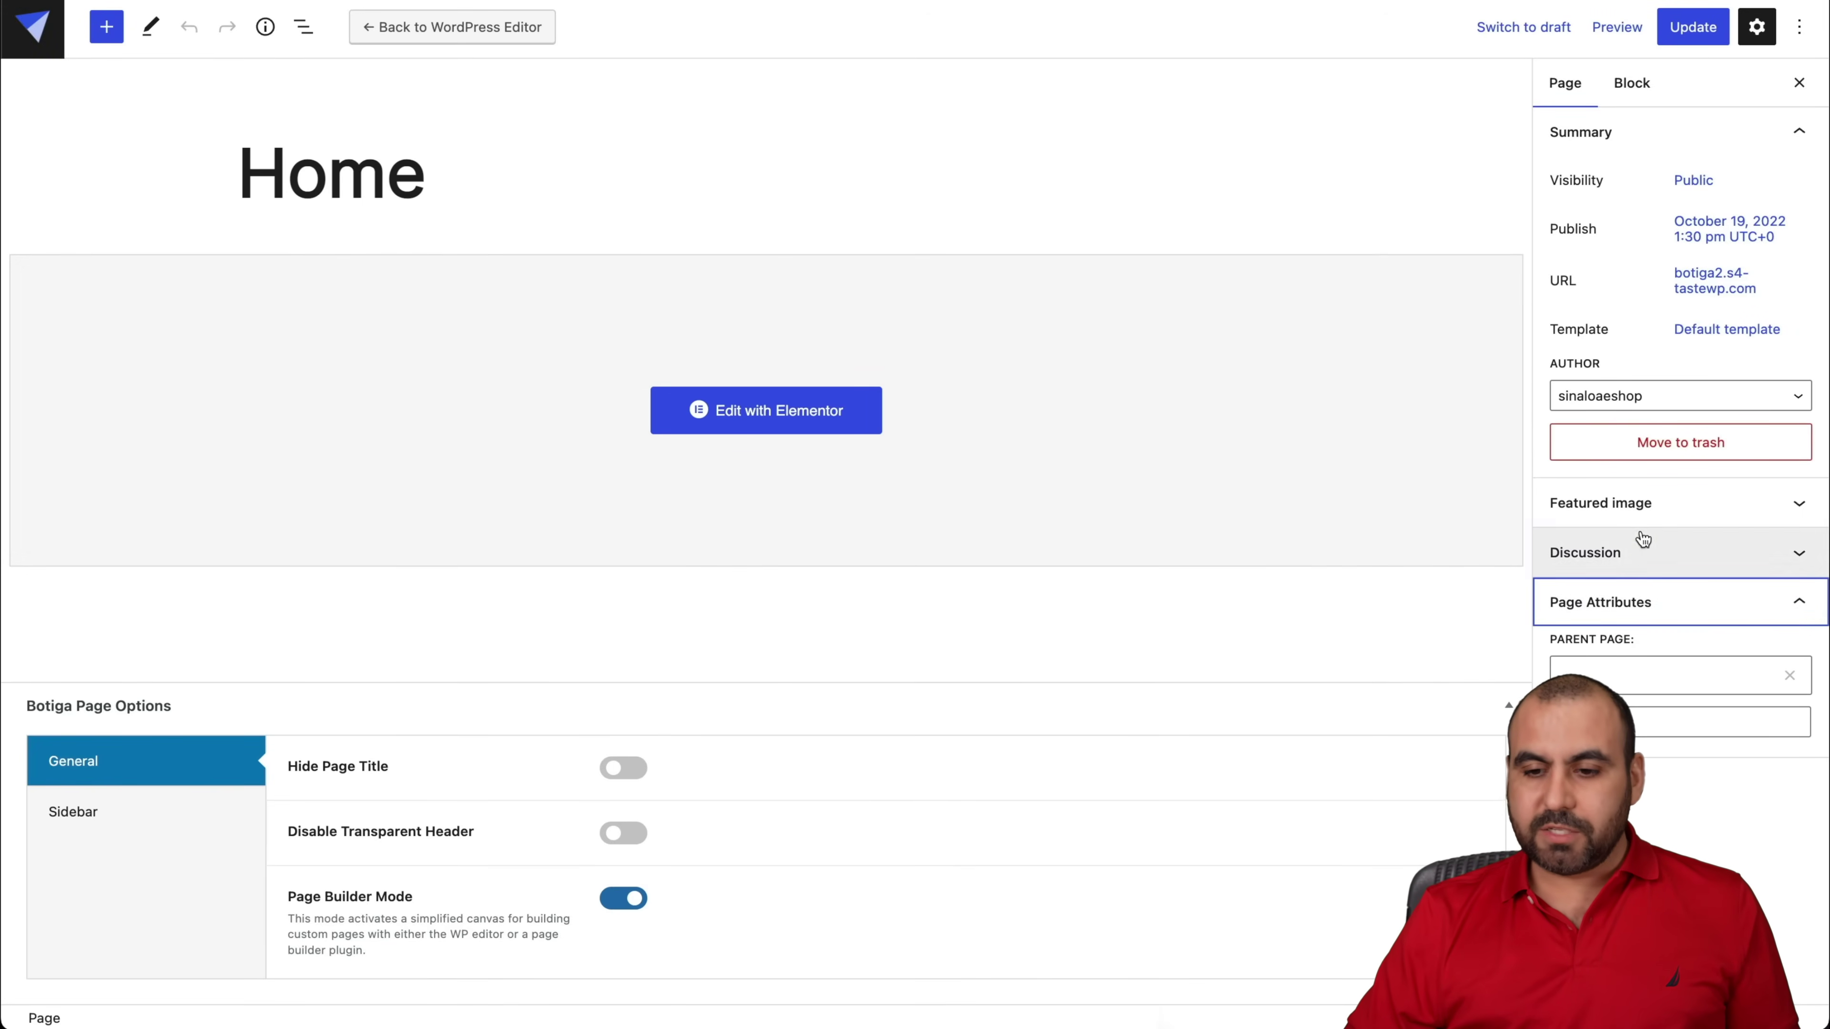
{"action": "left_click", "coordinate": [1646, 510]}
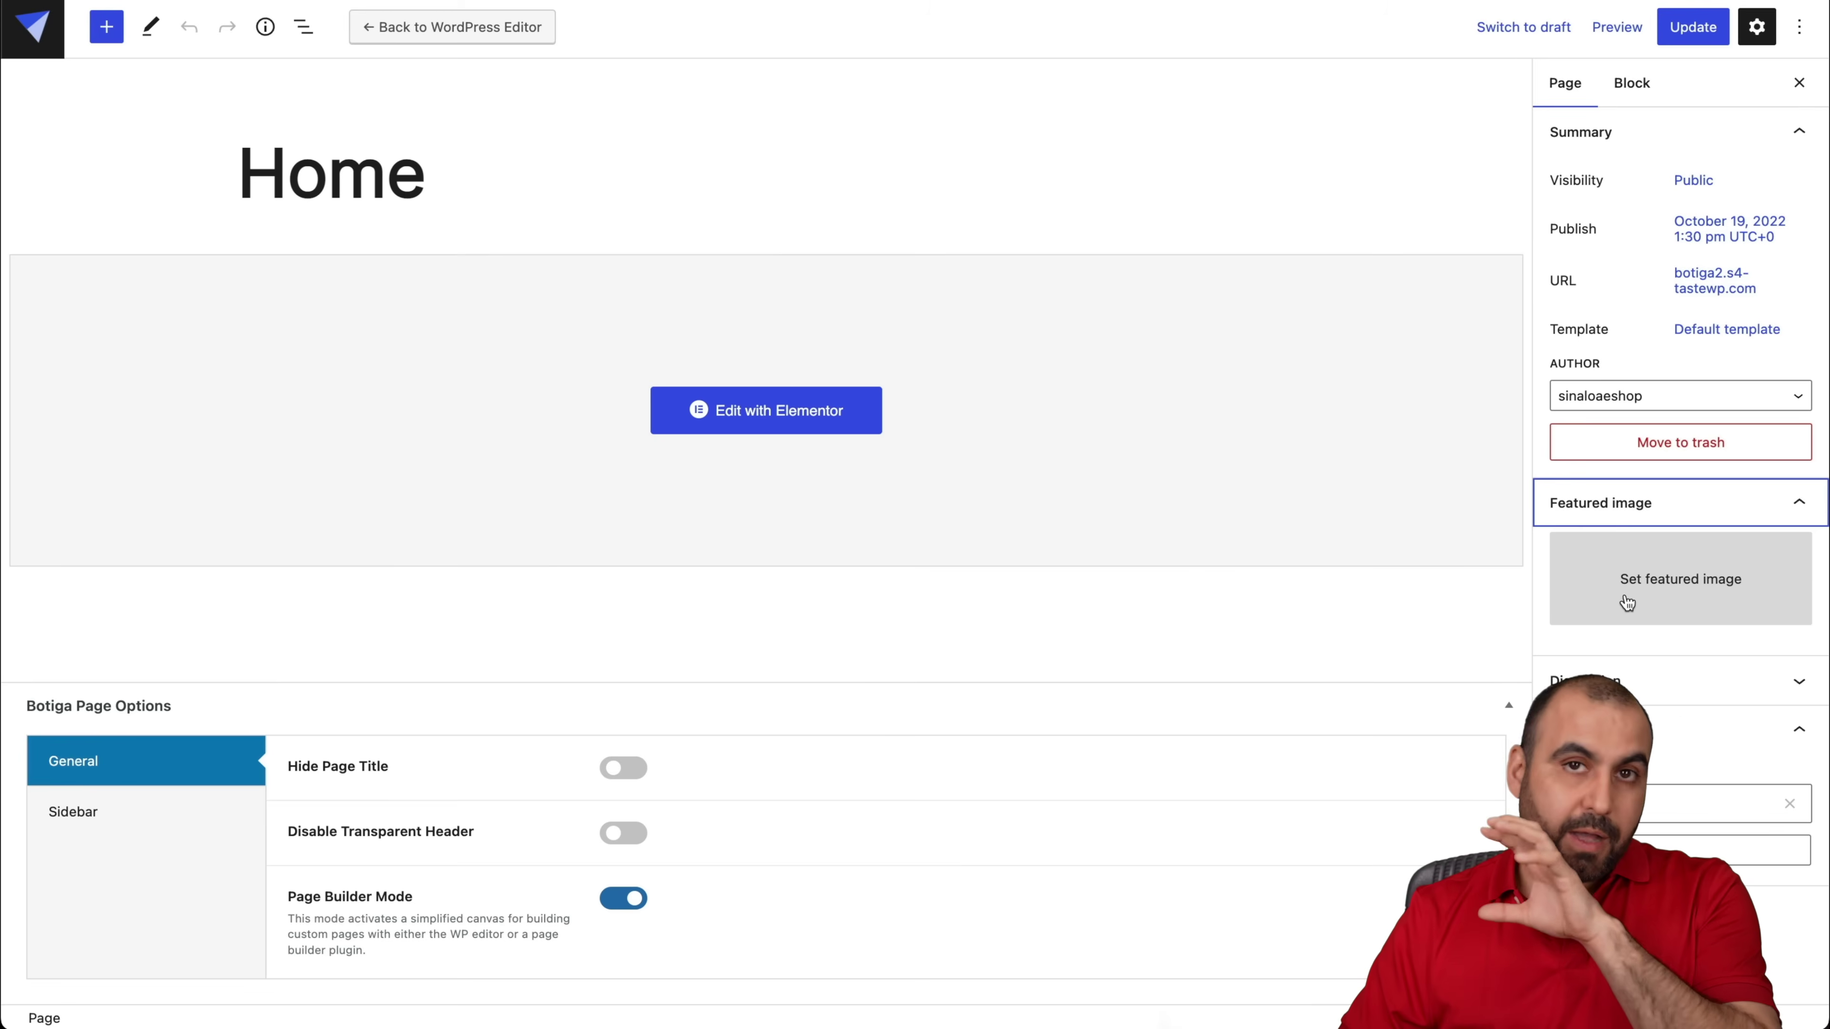
{"action": "left_click", "coordinate": [57, 36]}
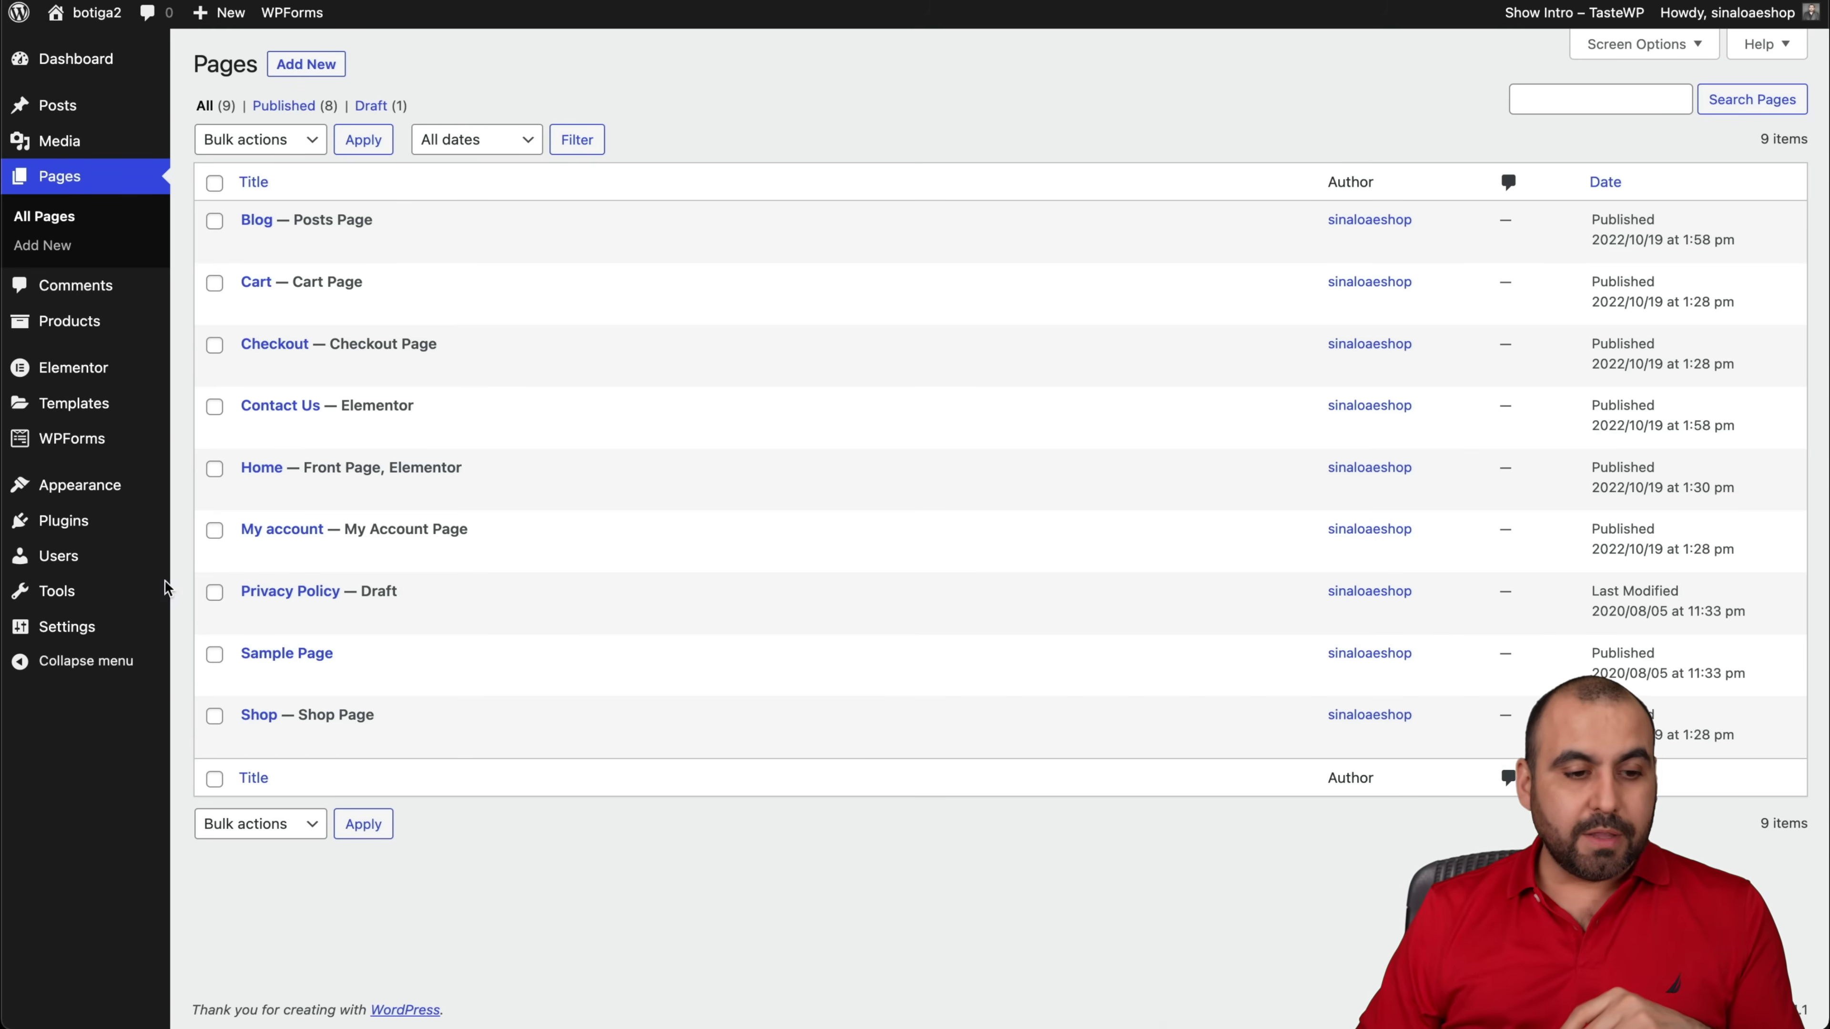
Open Appearance > Customize for the Botiga2 site.
{"action": "mouse_move", "coordinate": [180, 489]}
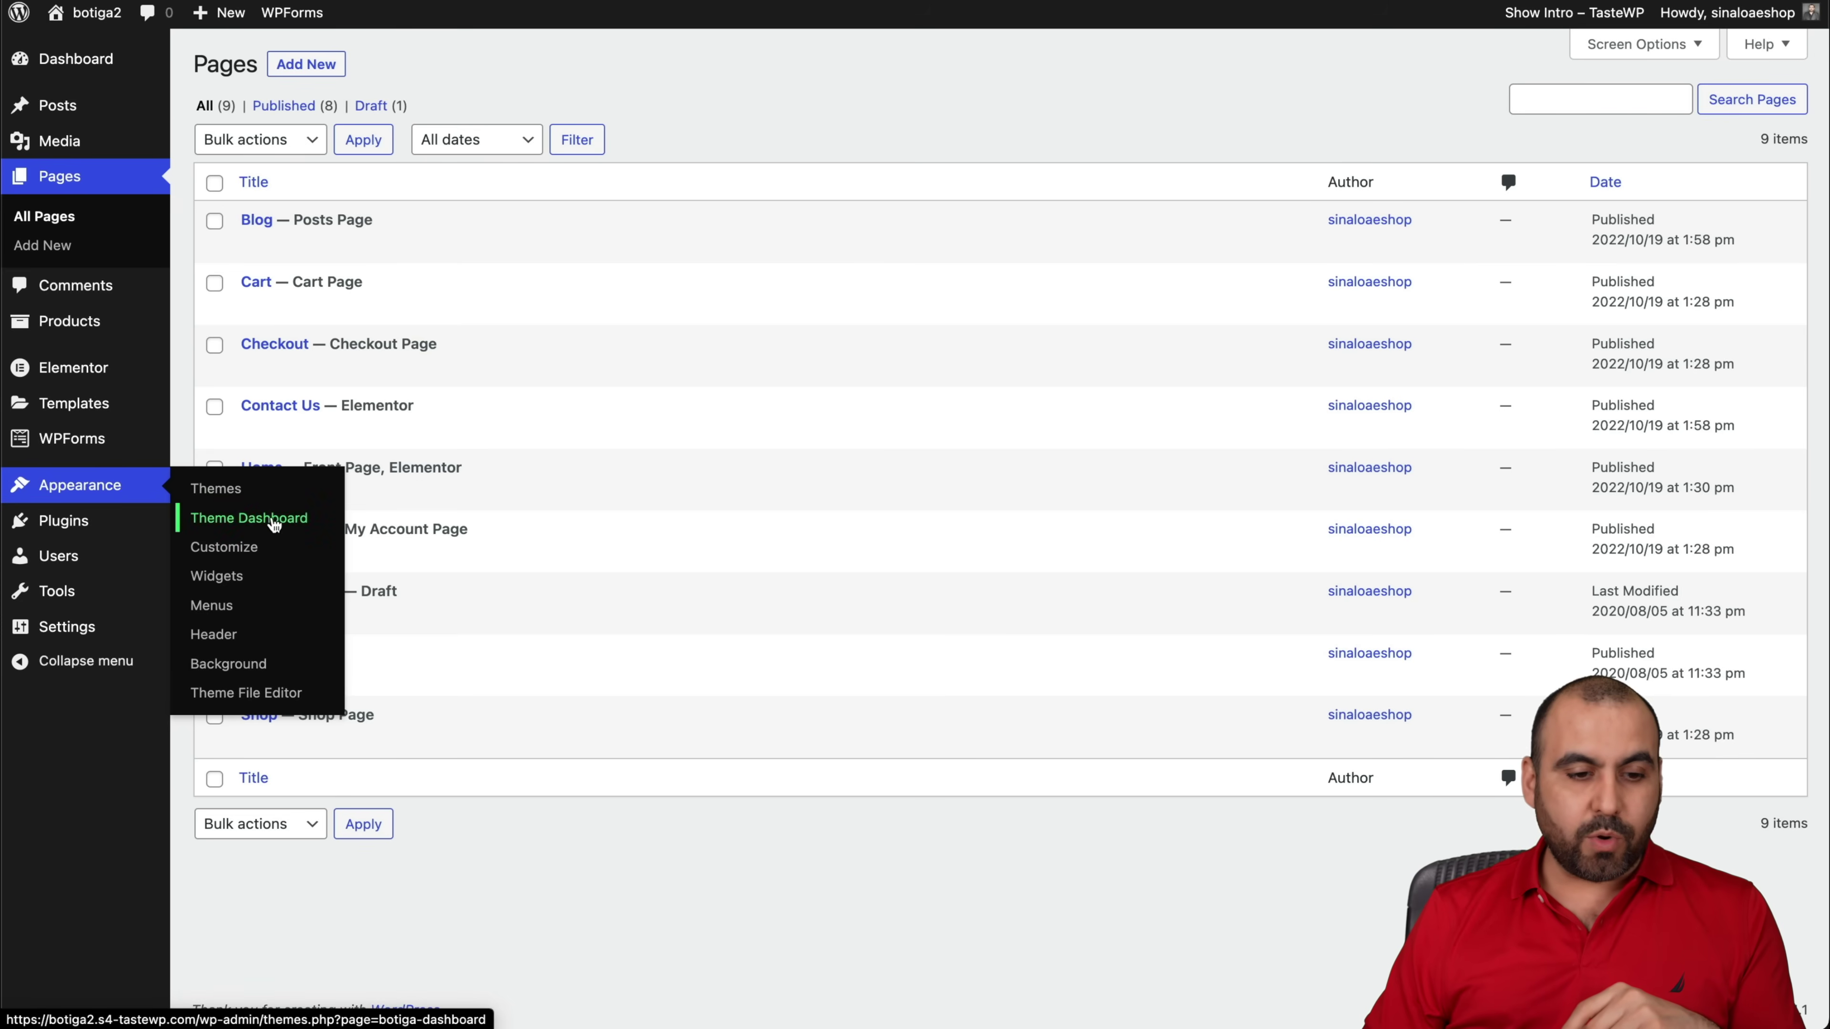
{"action": "left_click", "coordinate": [251, 549]}
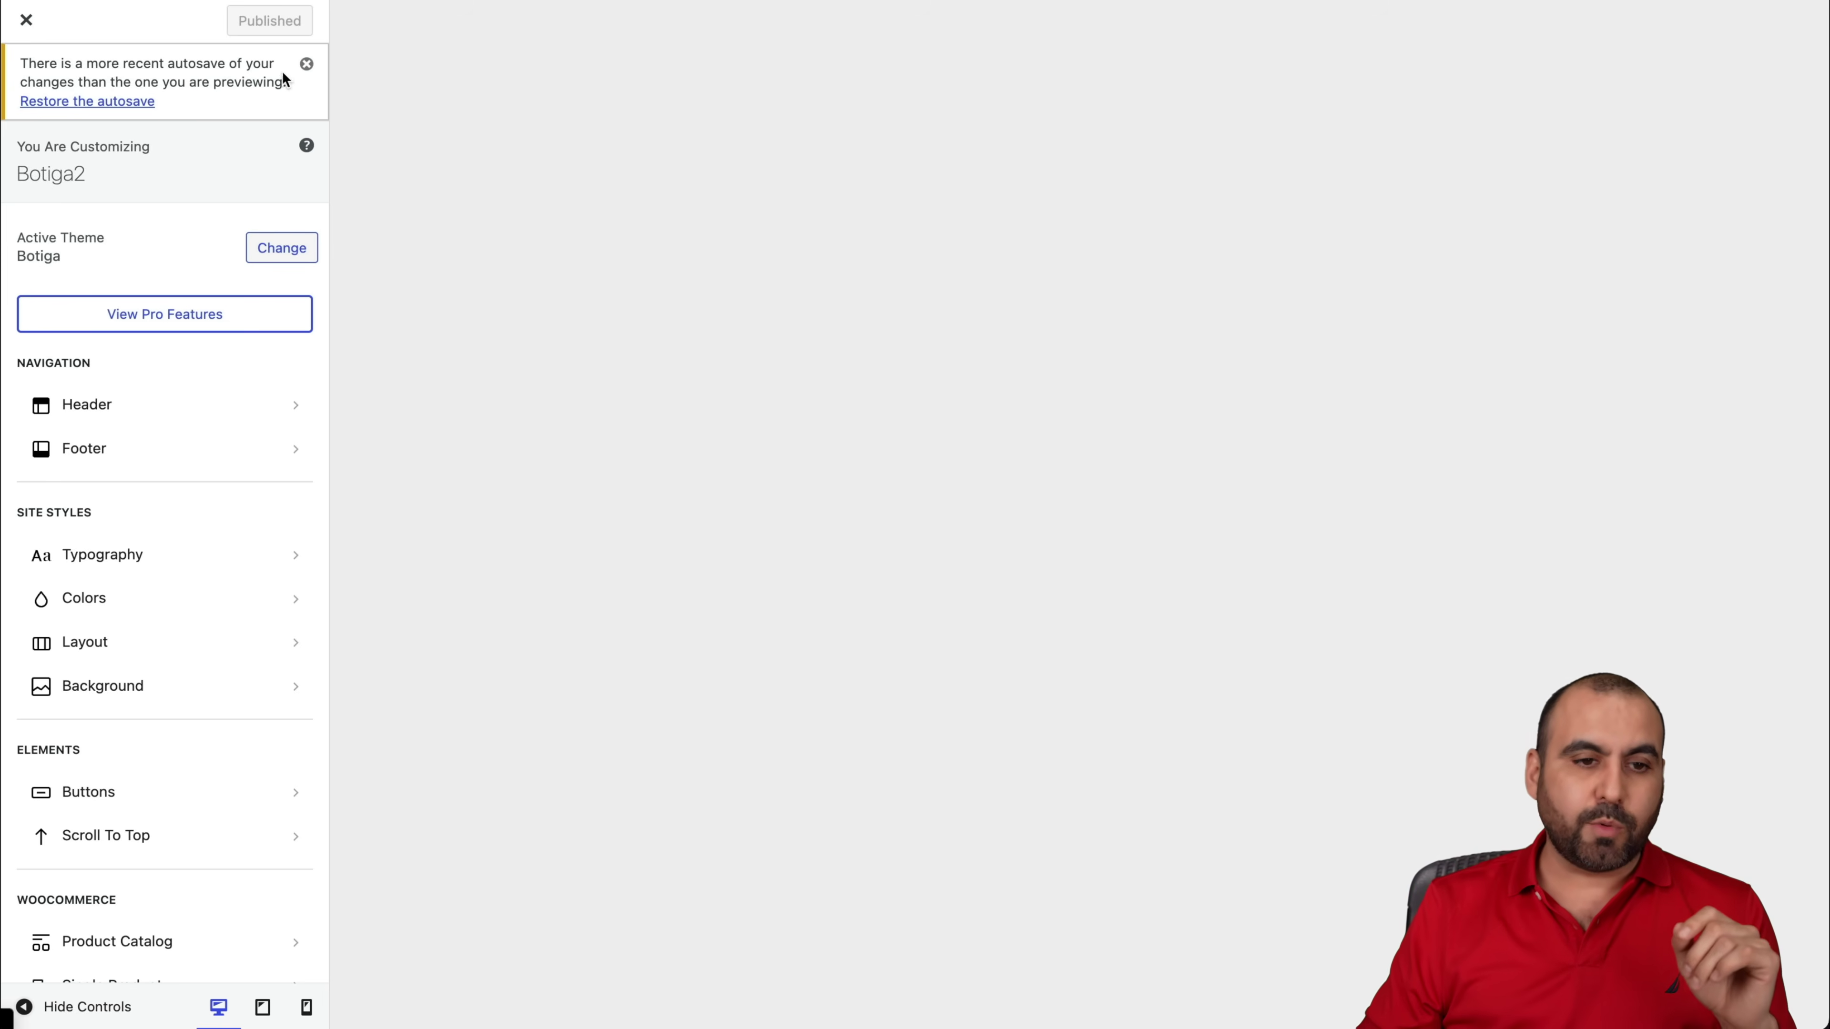
Dismiss the autosave notice and open WooCommerce > Product Catalog in the Customizer.
{"action": "left_click", "coordinate": [307, 64]}
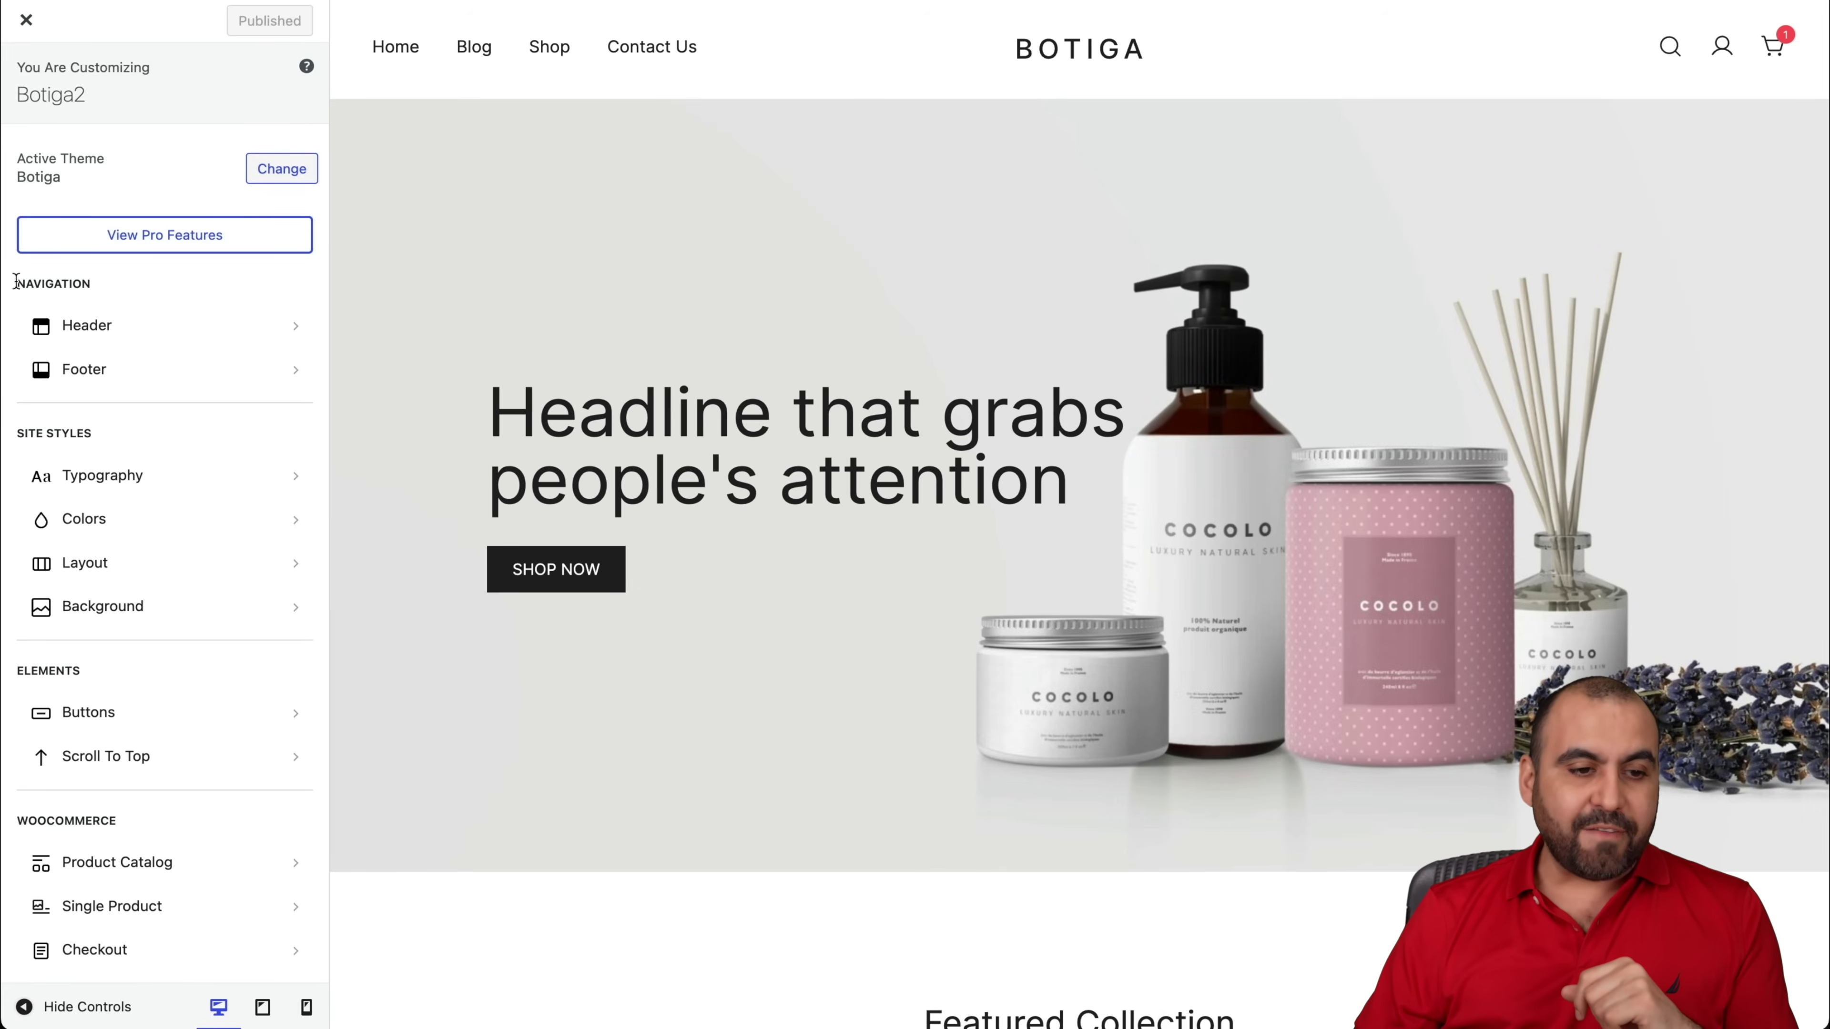
{"action": "left_click_drag", "start_coordinate": [15, 280], "coordinate": [109, 286]}
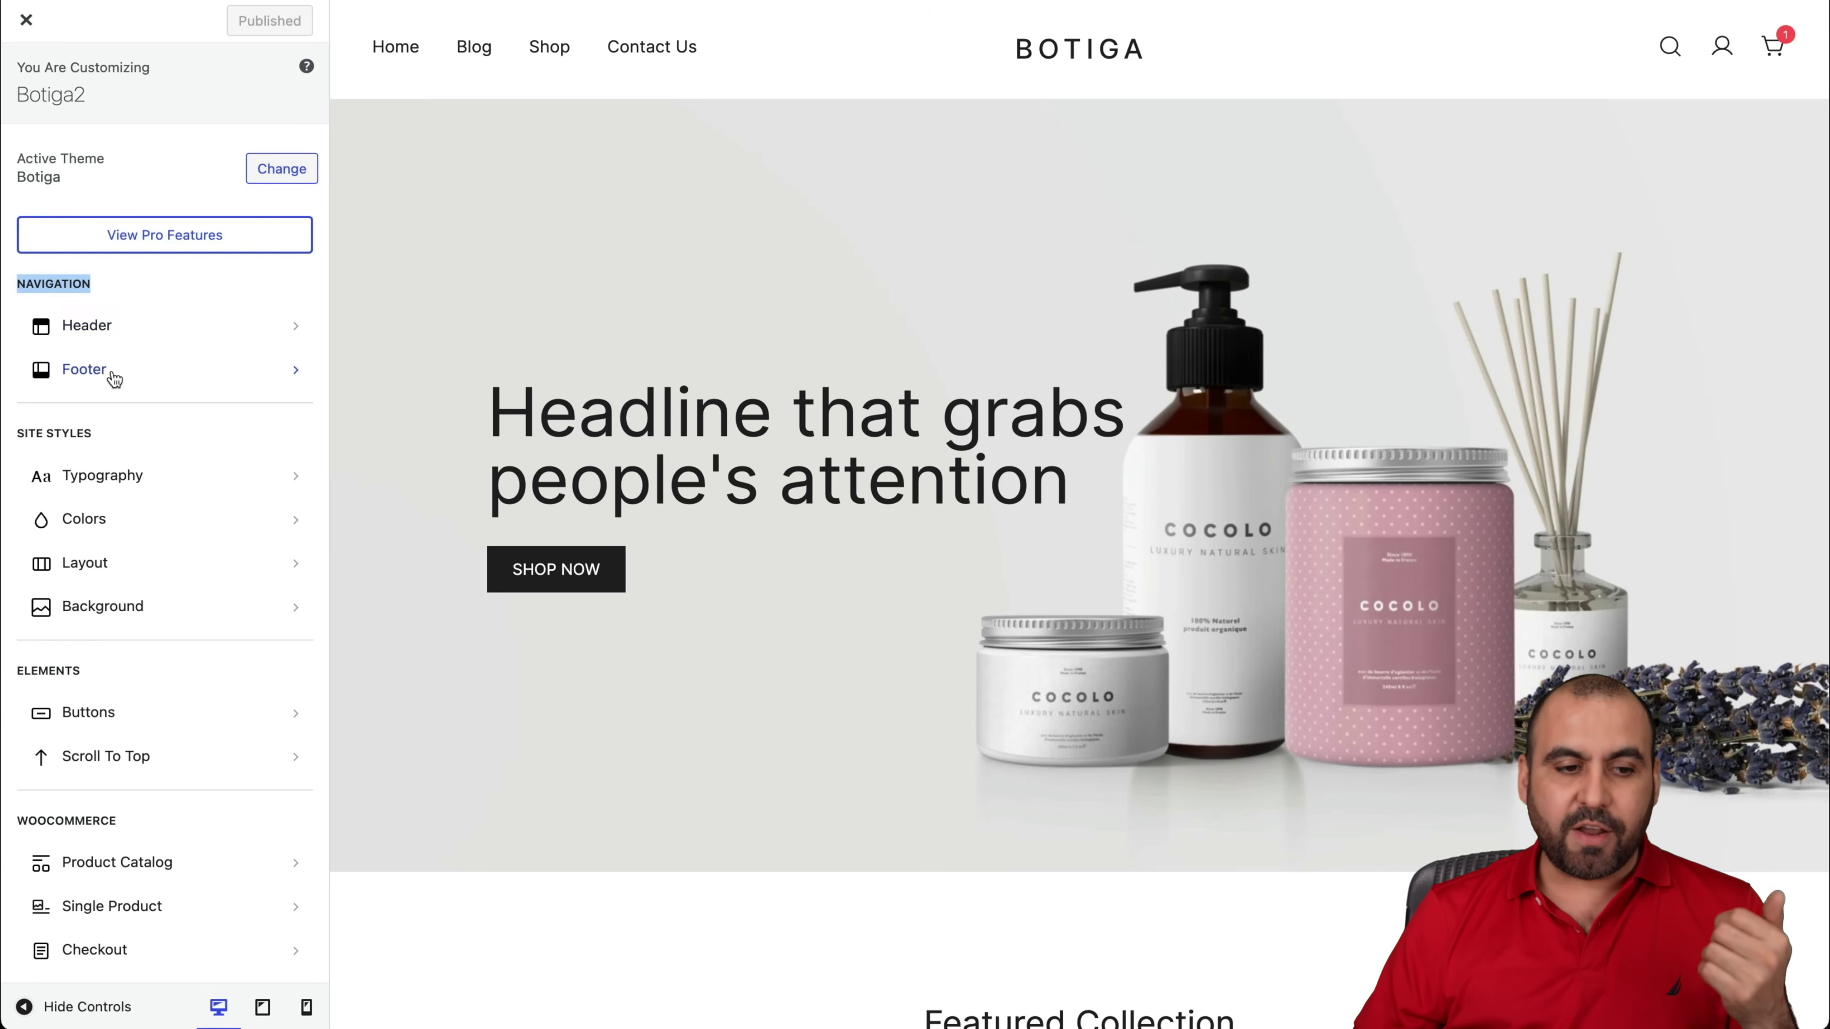
{"action": "scroll", "coordinate": [79, 284], "scroll_direction": "down", "scroll_amount": 3}
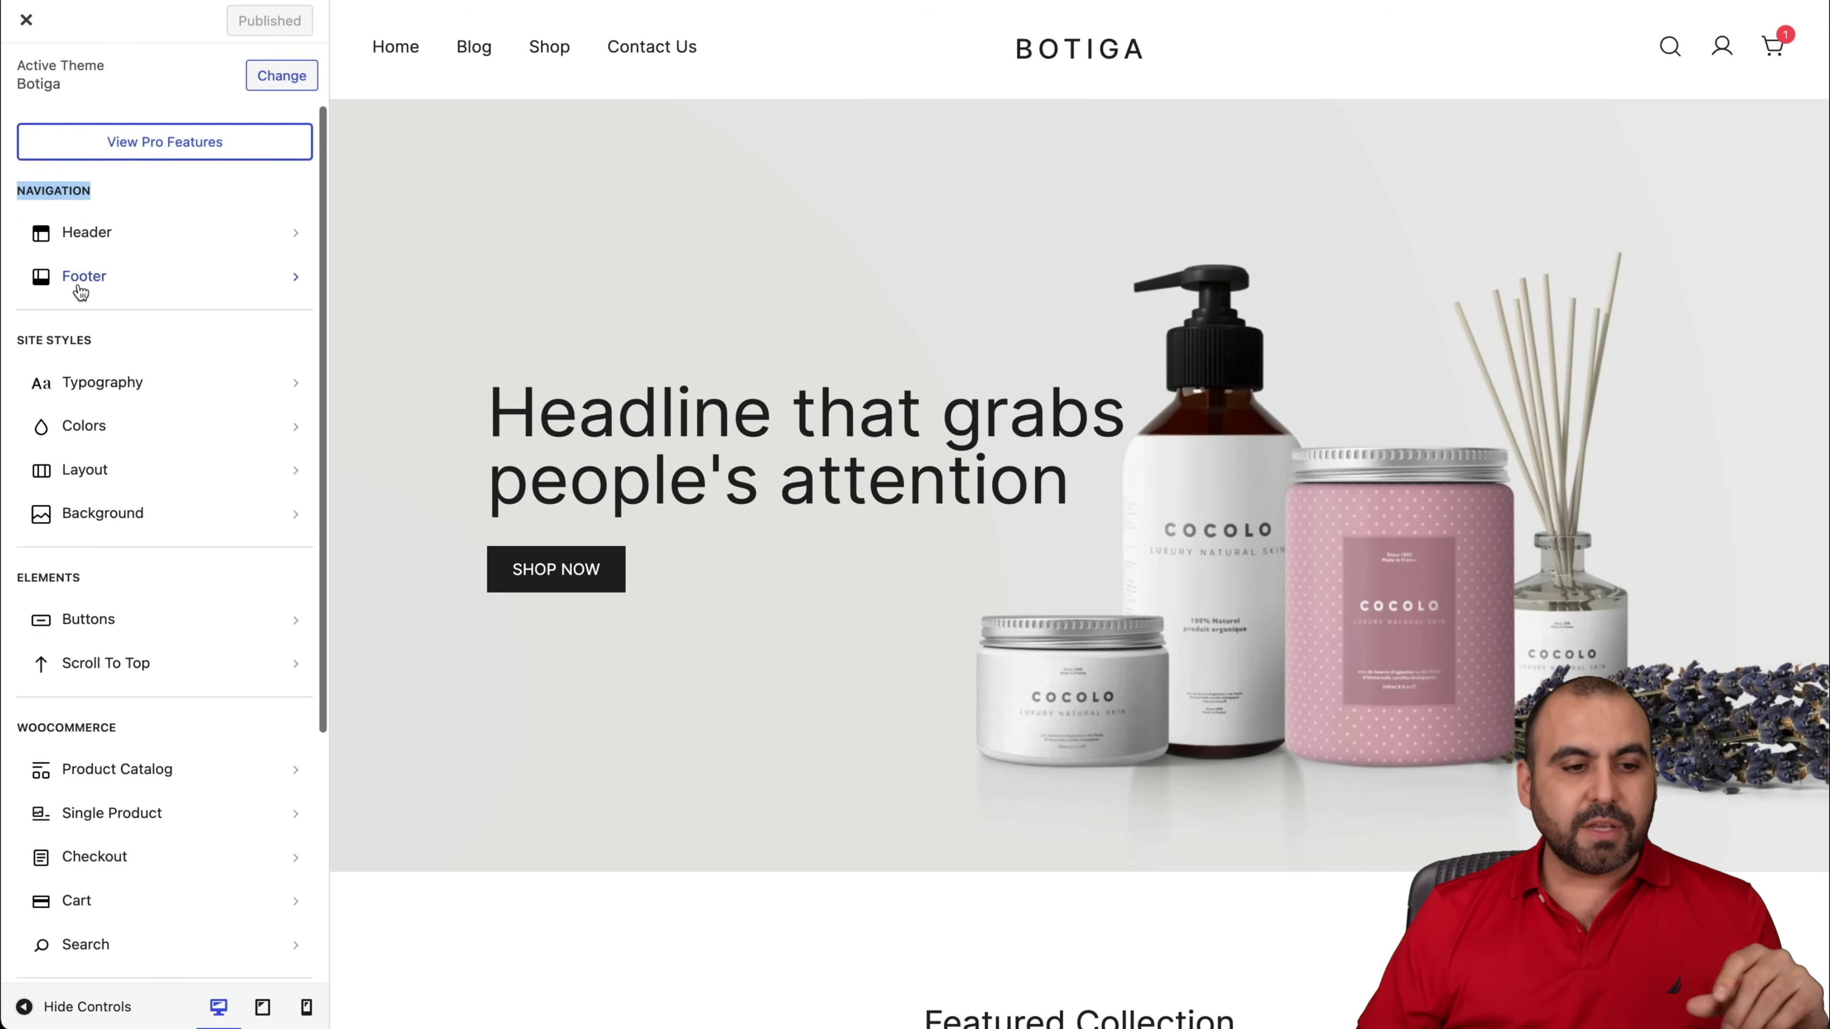
{"action": "left_click", "coordinate": [35, 336]}
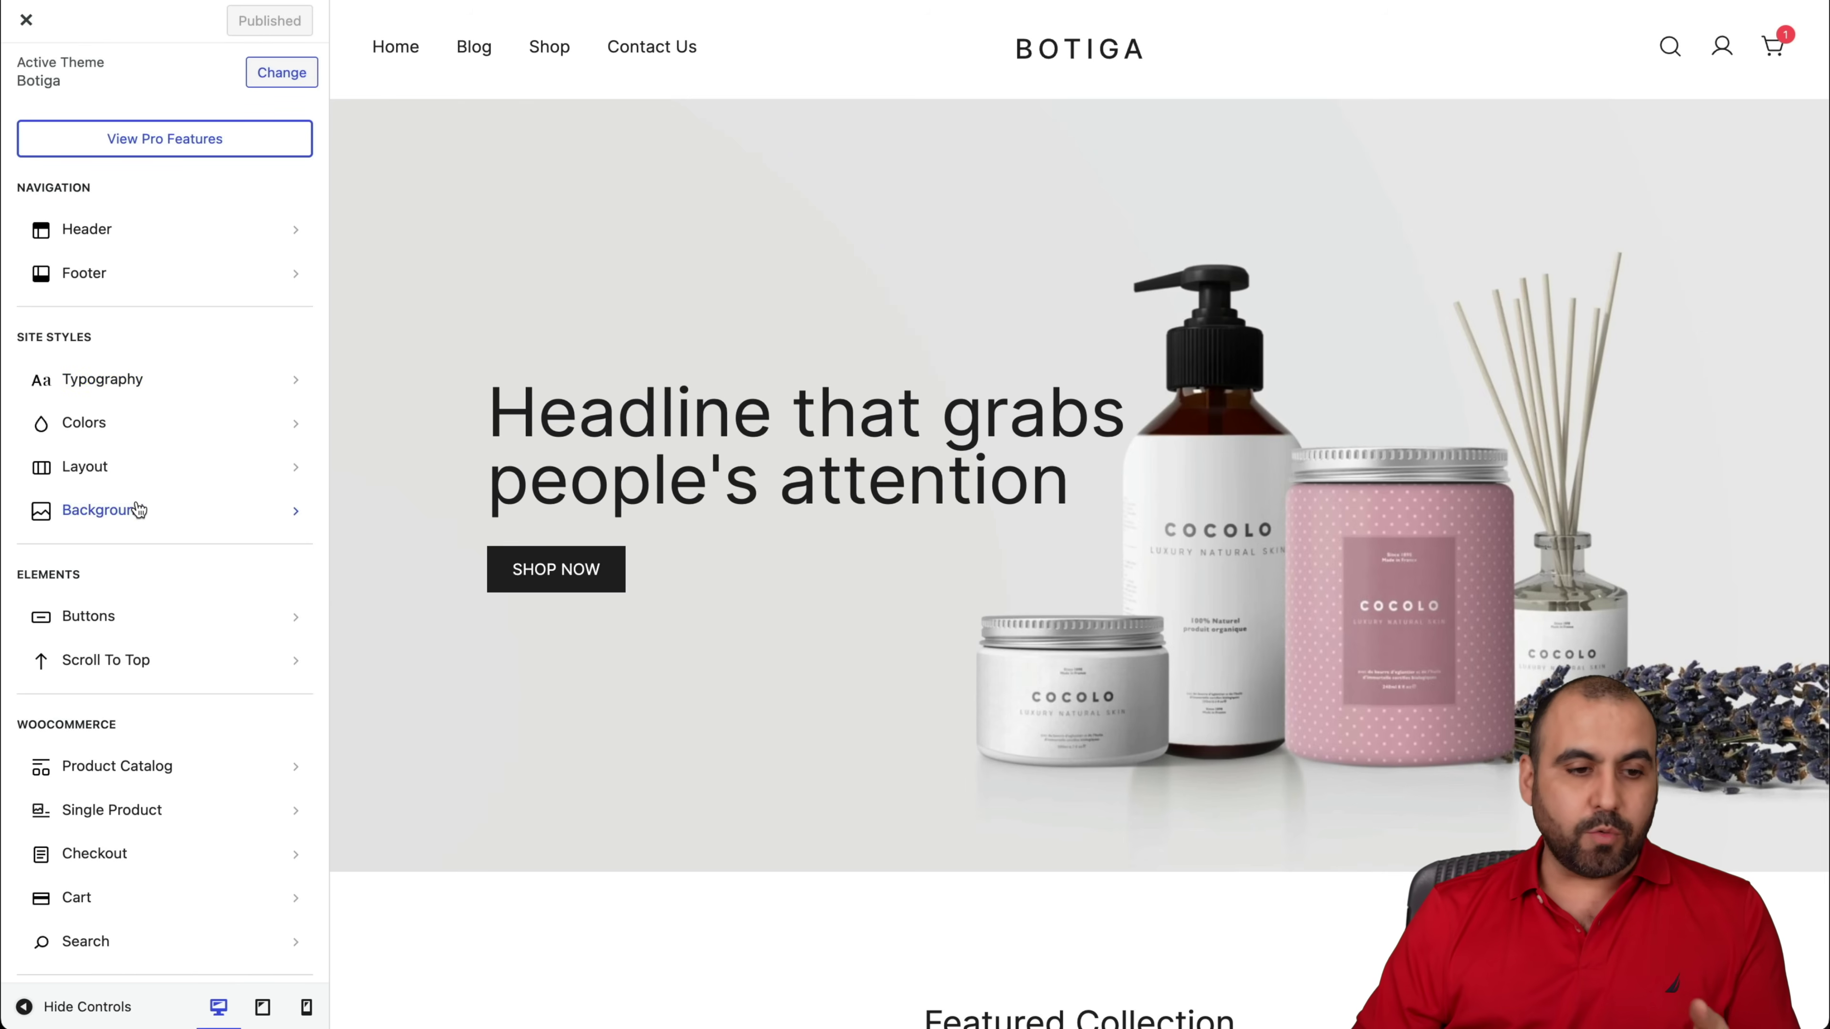
{"action": "scroll", "coordinate": [184, 421], "scroll_direction": "down", "scroll_amount": 4}
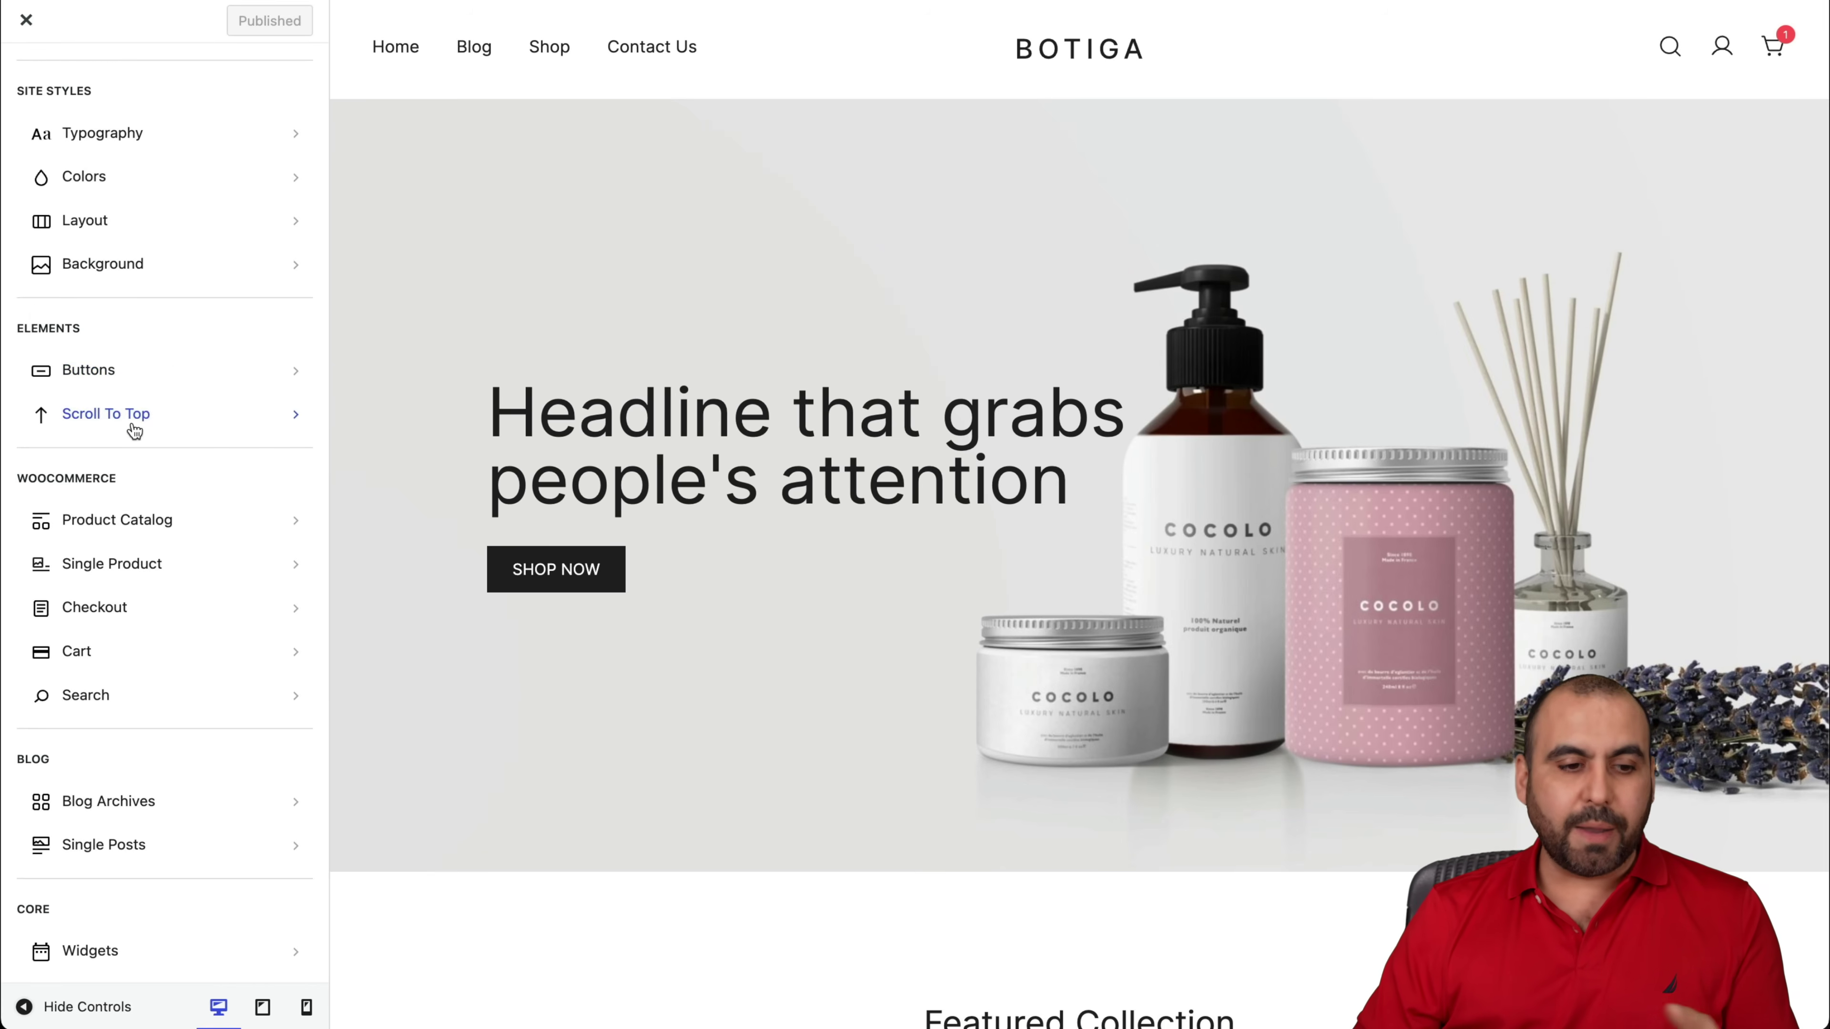
{"action": "scroll", "coordinate": [179, 511], "scroll_direction": "down", "scroll_amount": 2}
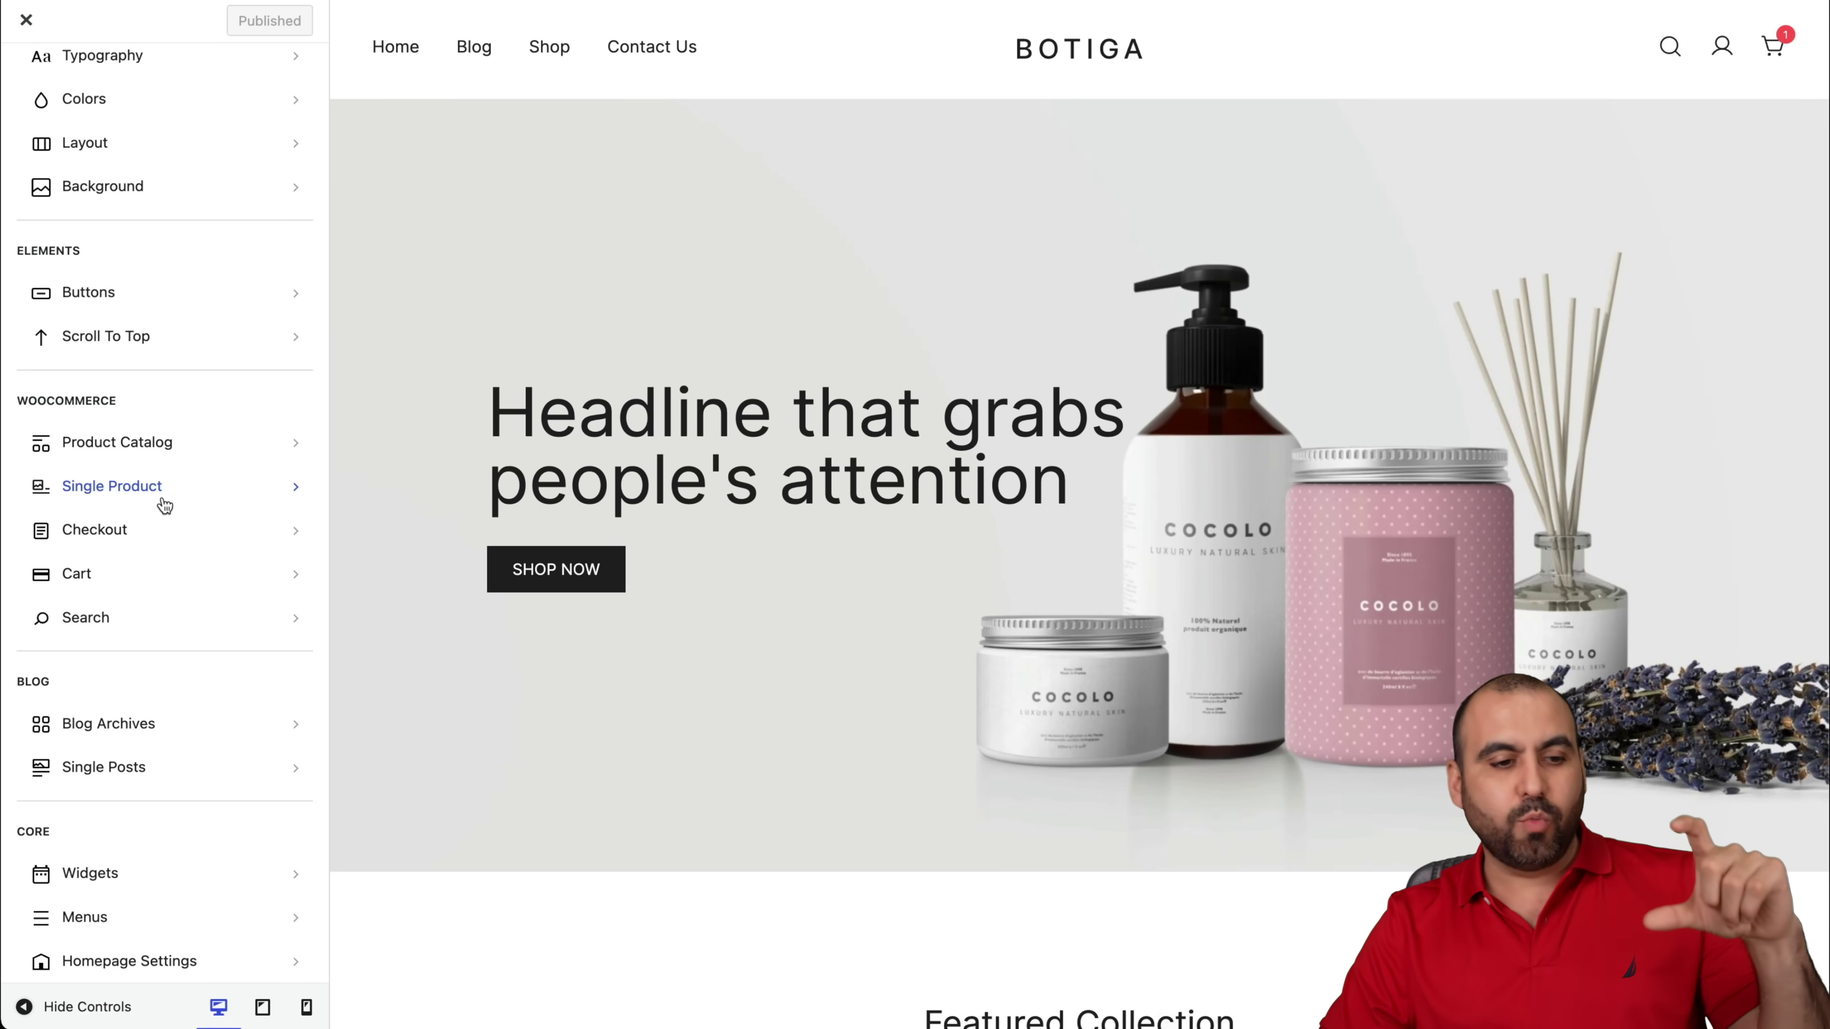
{"action": "left_click", "coordinate": [112, 444]}
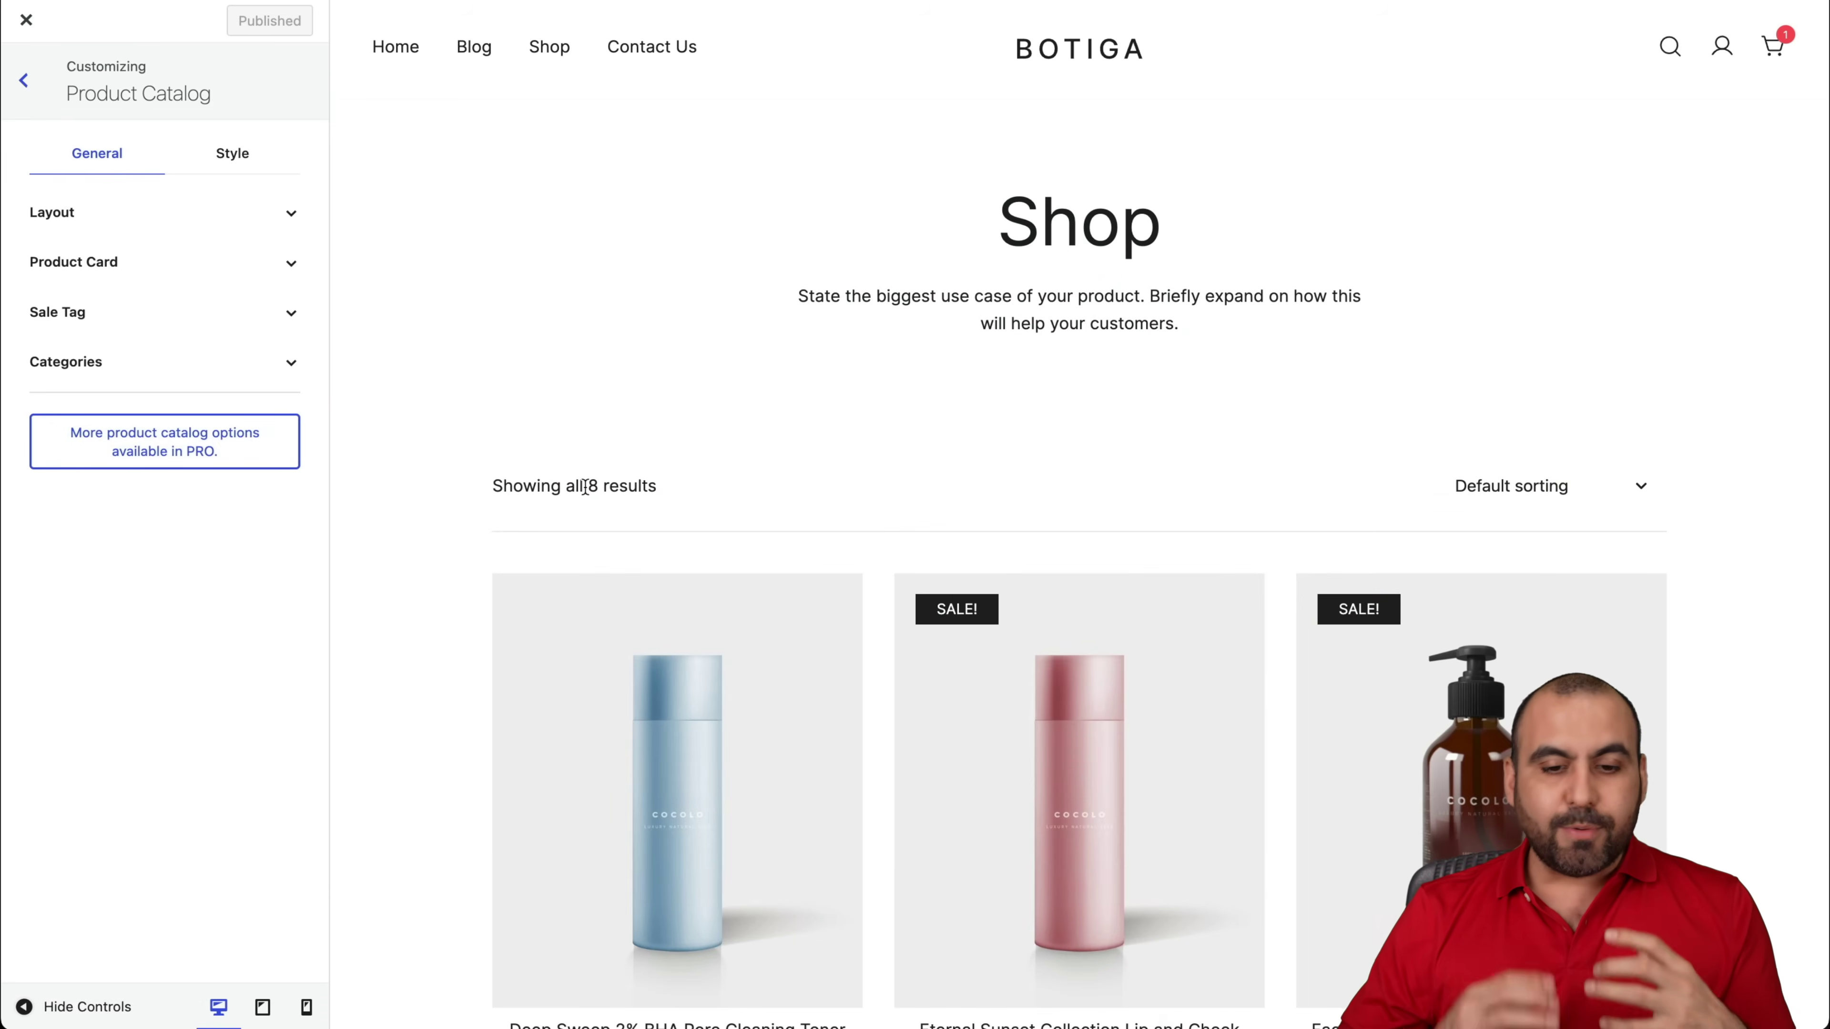
Preview a left sidebar on the shop page, revert to no sidebar, and return to main sections.
{"action": "left_click", "coordinate": [293, 228]}
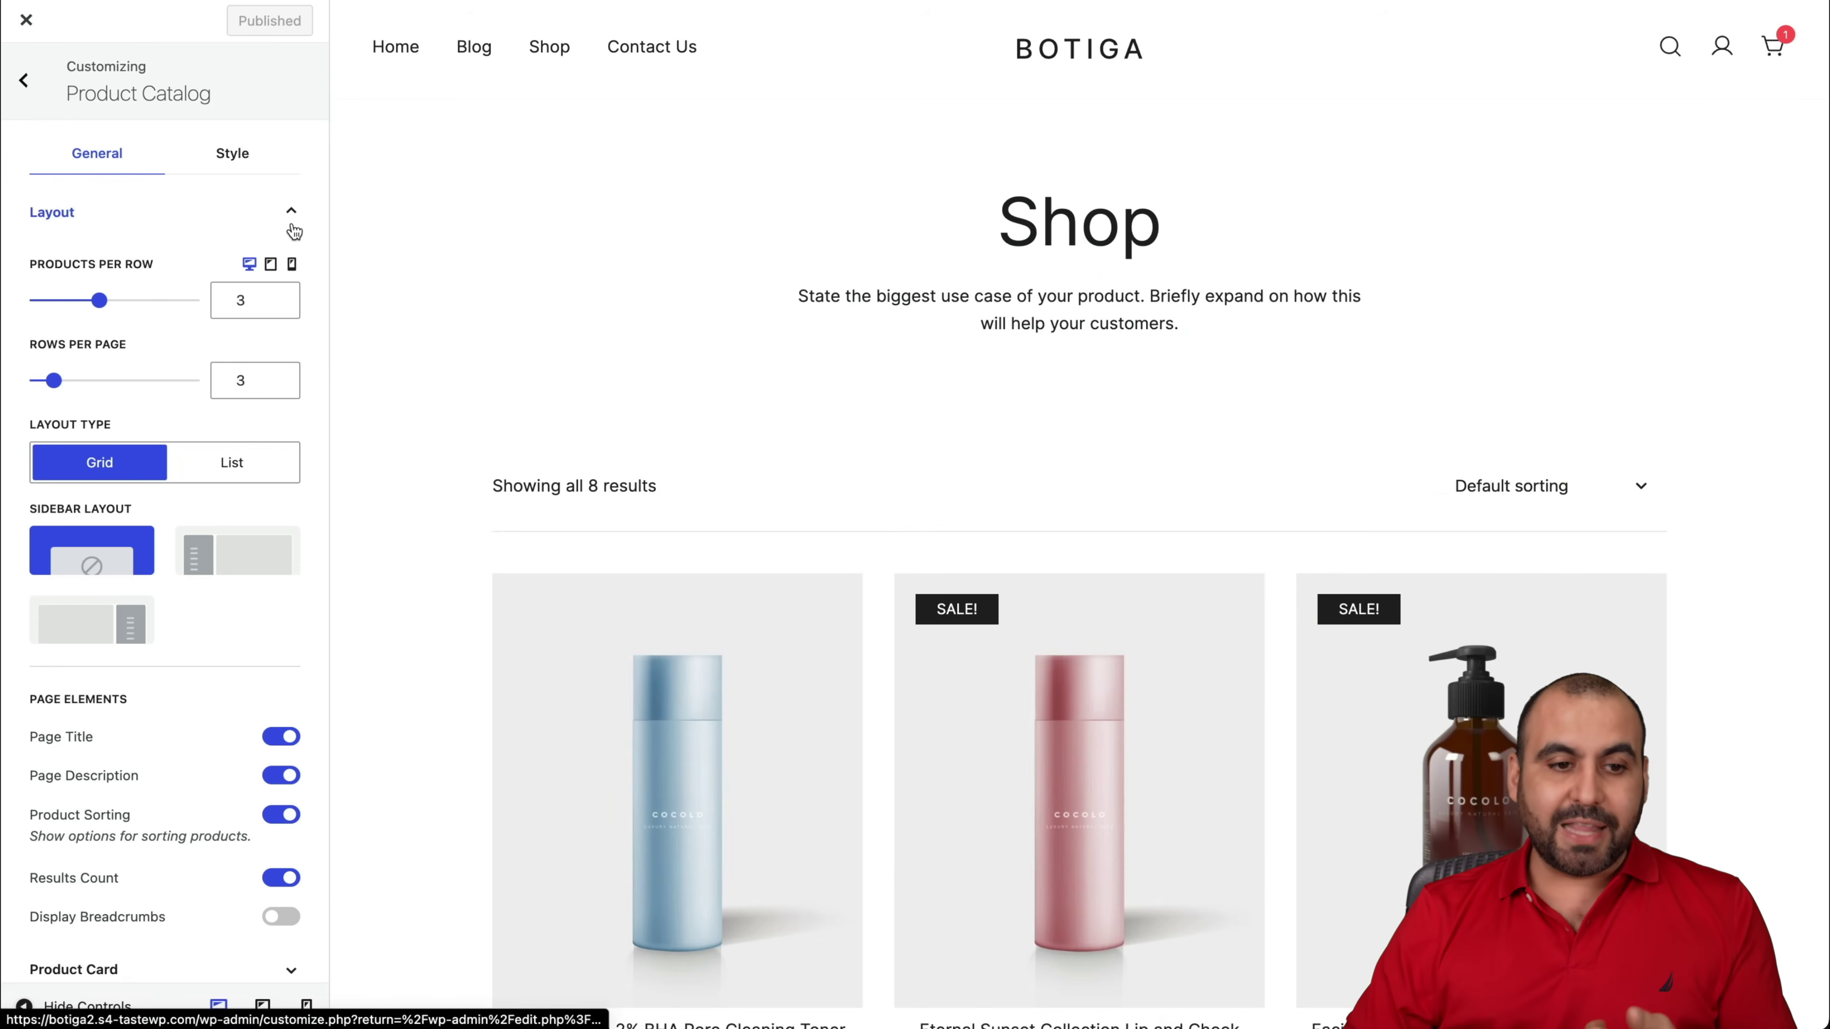
{"action": "scroll", "coordinate": [191, 613], "scroll_direction": "down", "scroll_amount": 1}
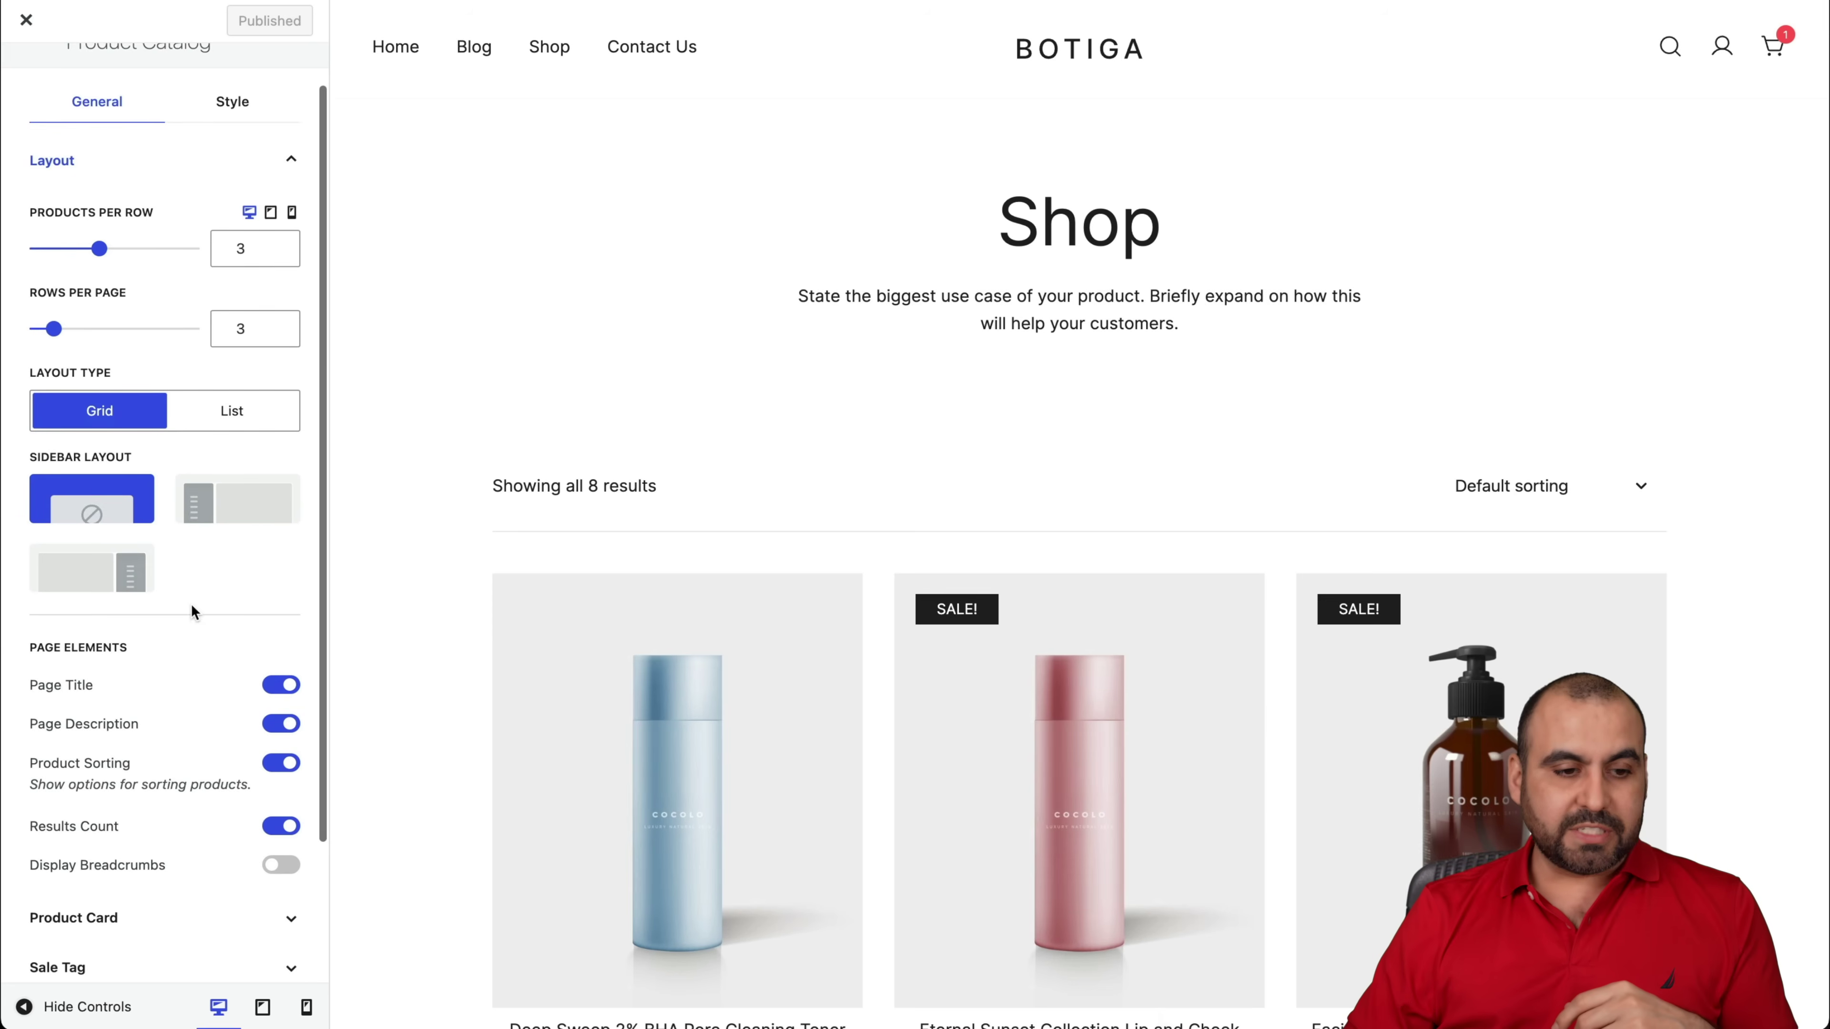
{"action": "left_click", "coordinate": [227, 506]}
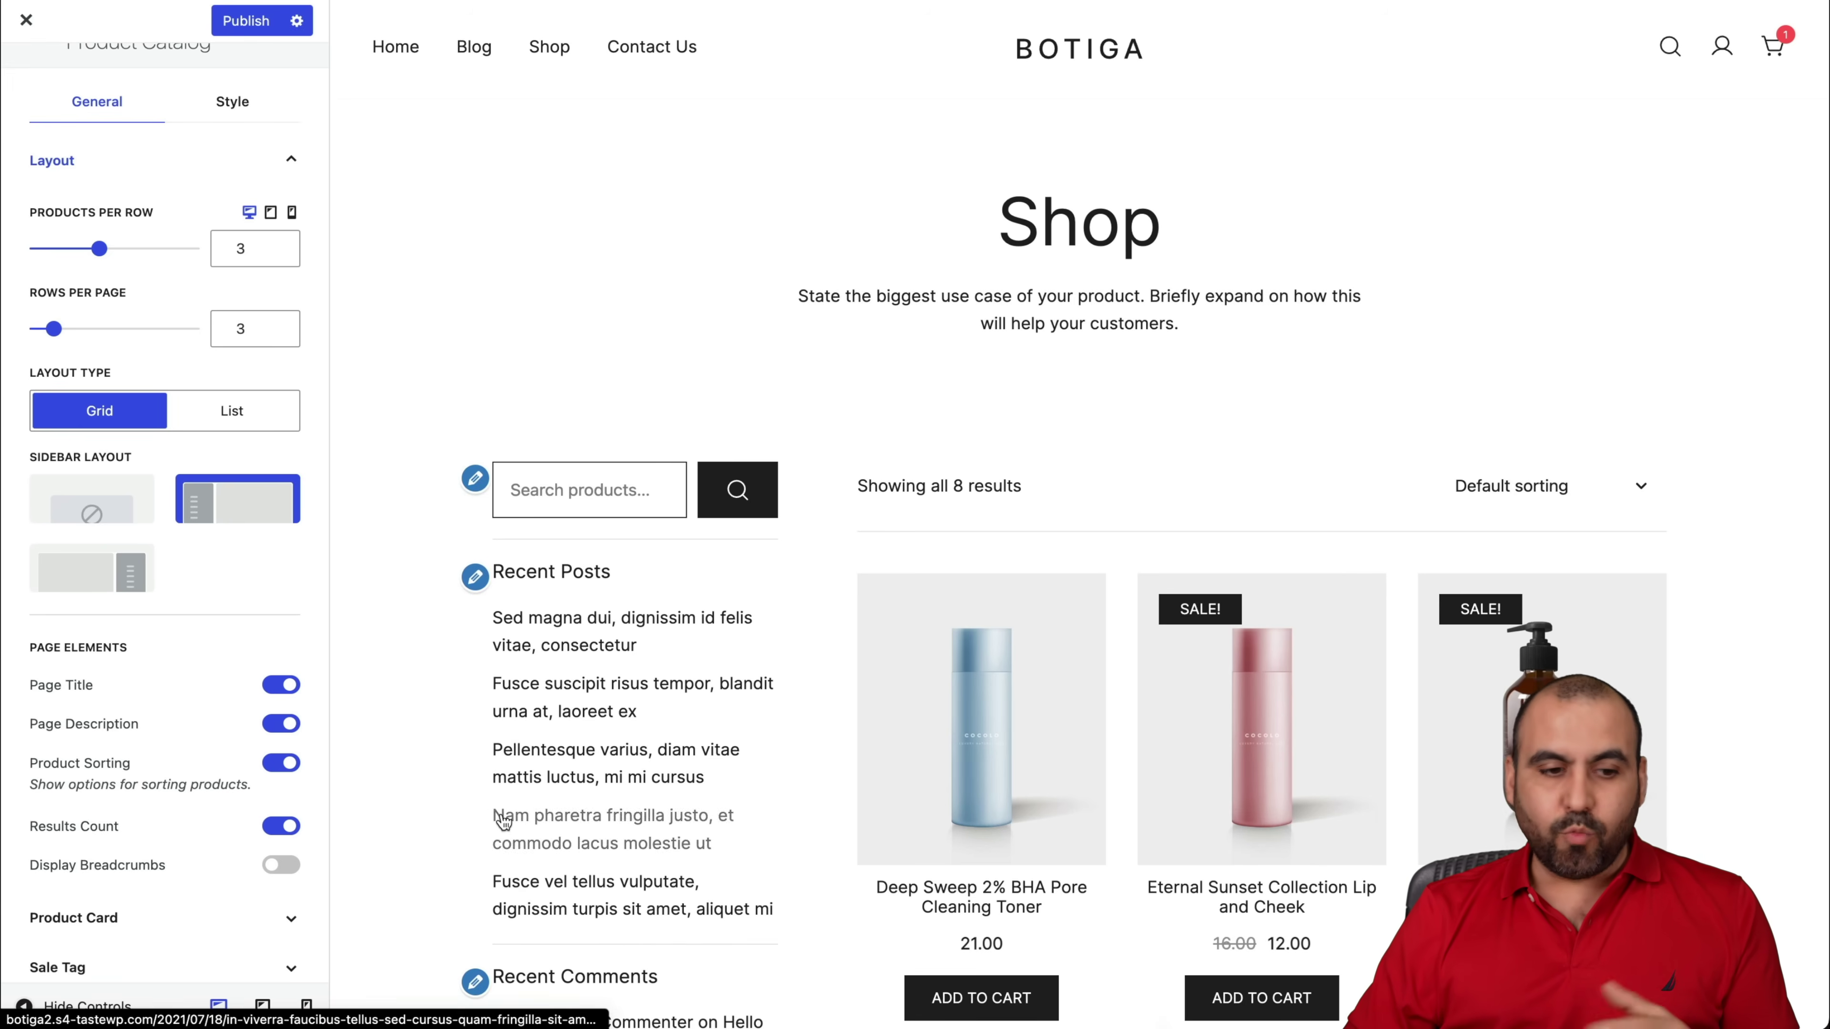
{"action": "left_click", "coordinate": [119, 516]}
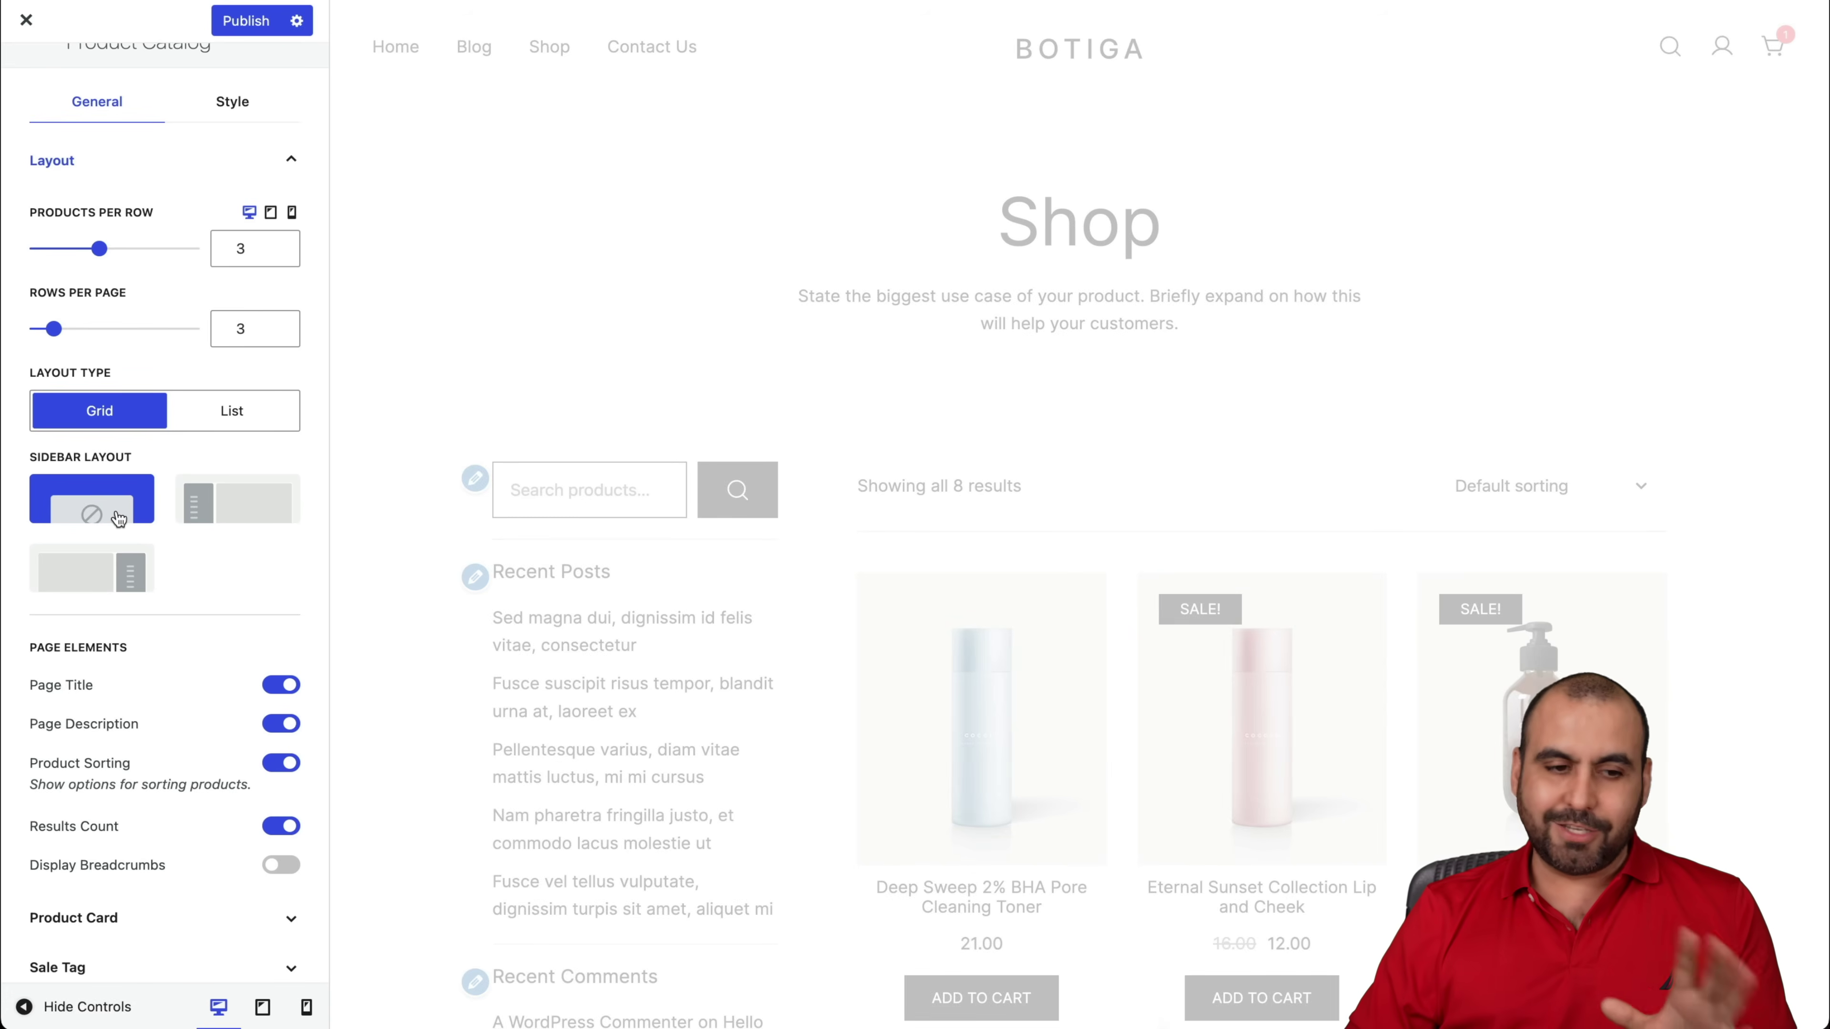
{"action": "scroll", "coordinate": [118, 505], "scroll_direction": "down", "scroll_amount": 2}
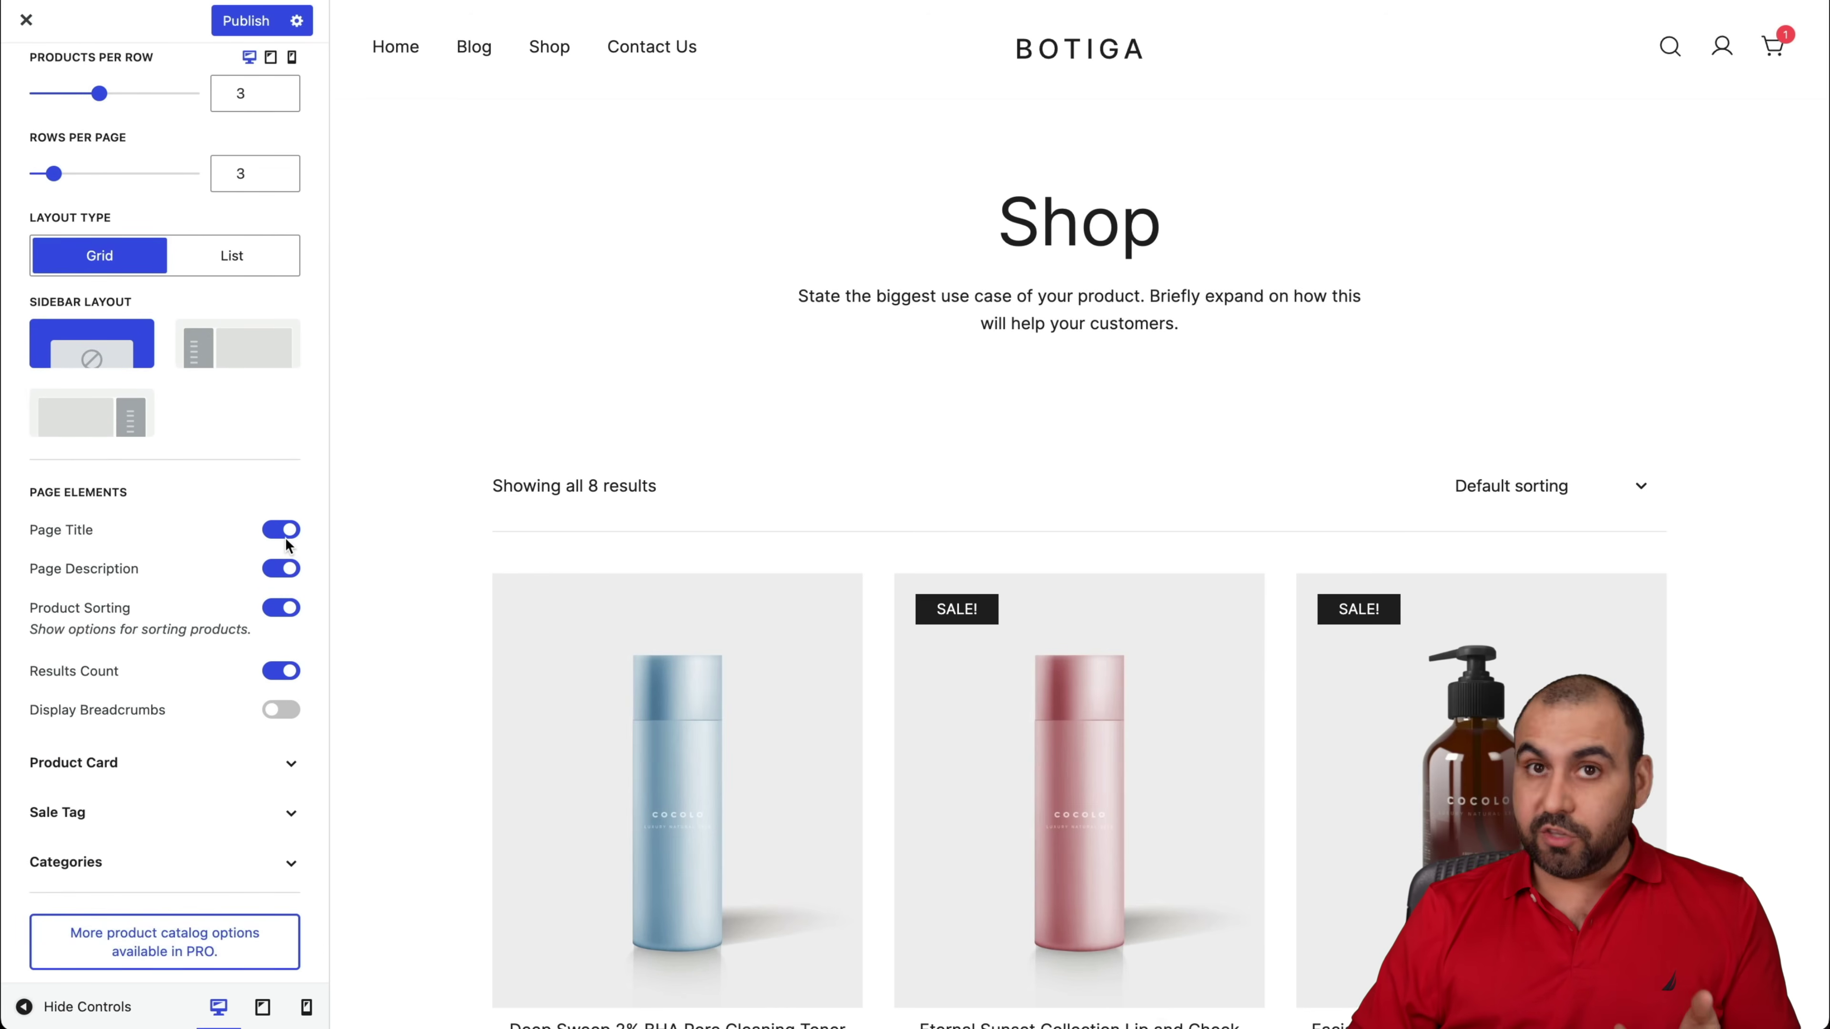
{"action": "scroll", "coordinate": [277, 627], "scroll_direction": "up", "scroll_amount": 3}
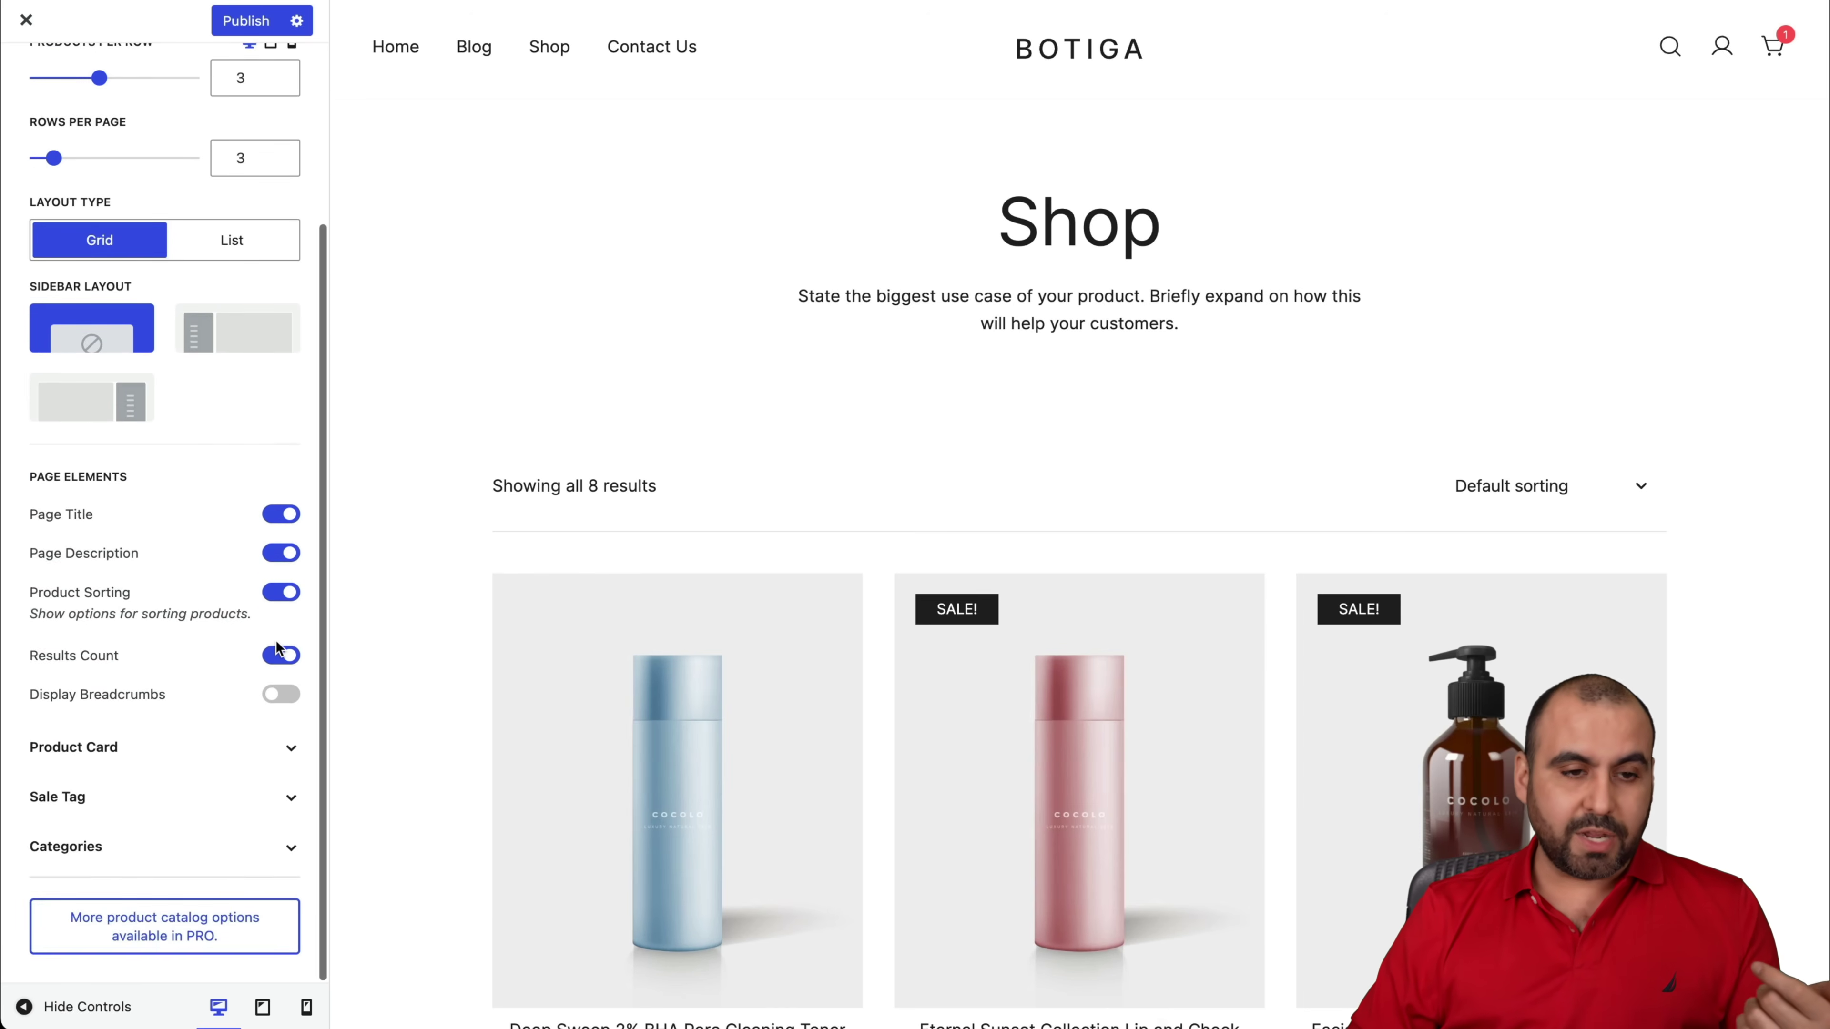
{"action": "left_click", "coordinate": [32, 97]}
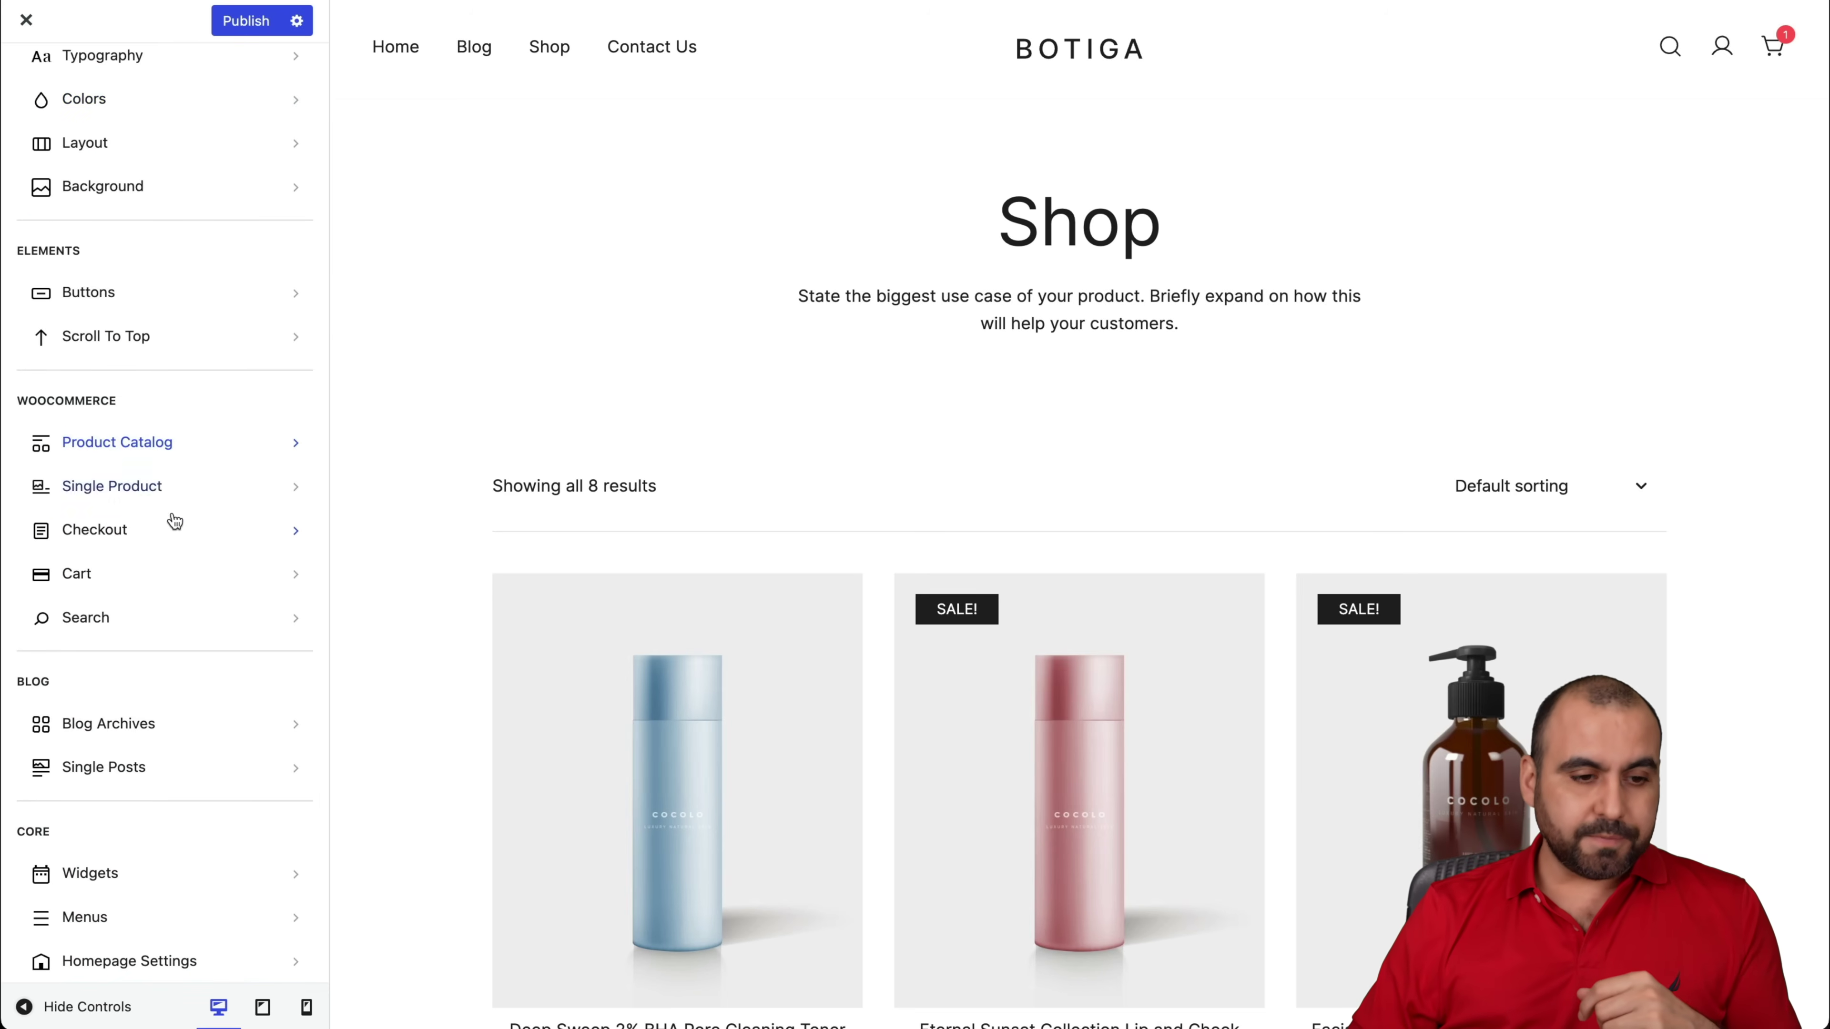
Switch the single product image to the arrow slider layout and hide the product Meta line.
{"action": "left_click", "coordinate": [144, 497]}
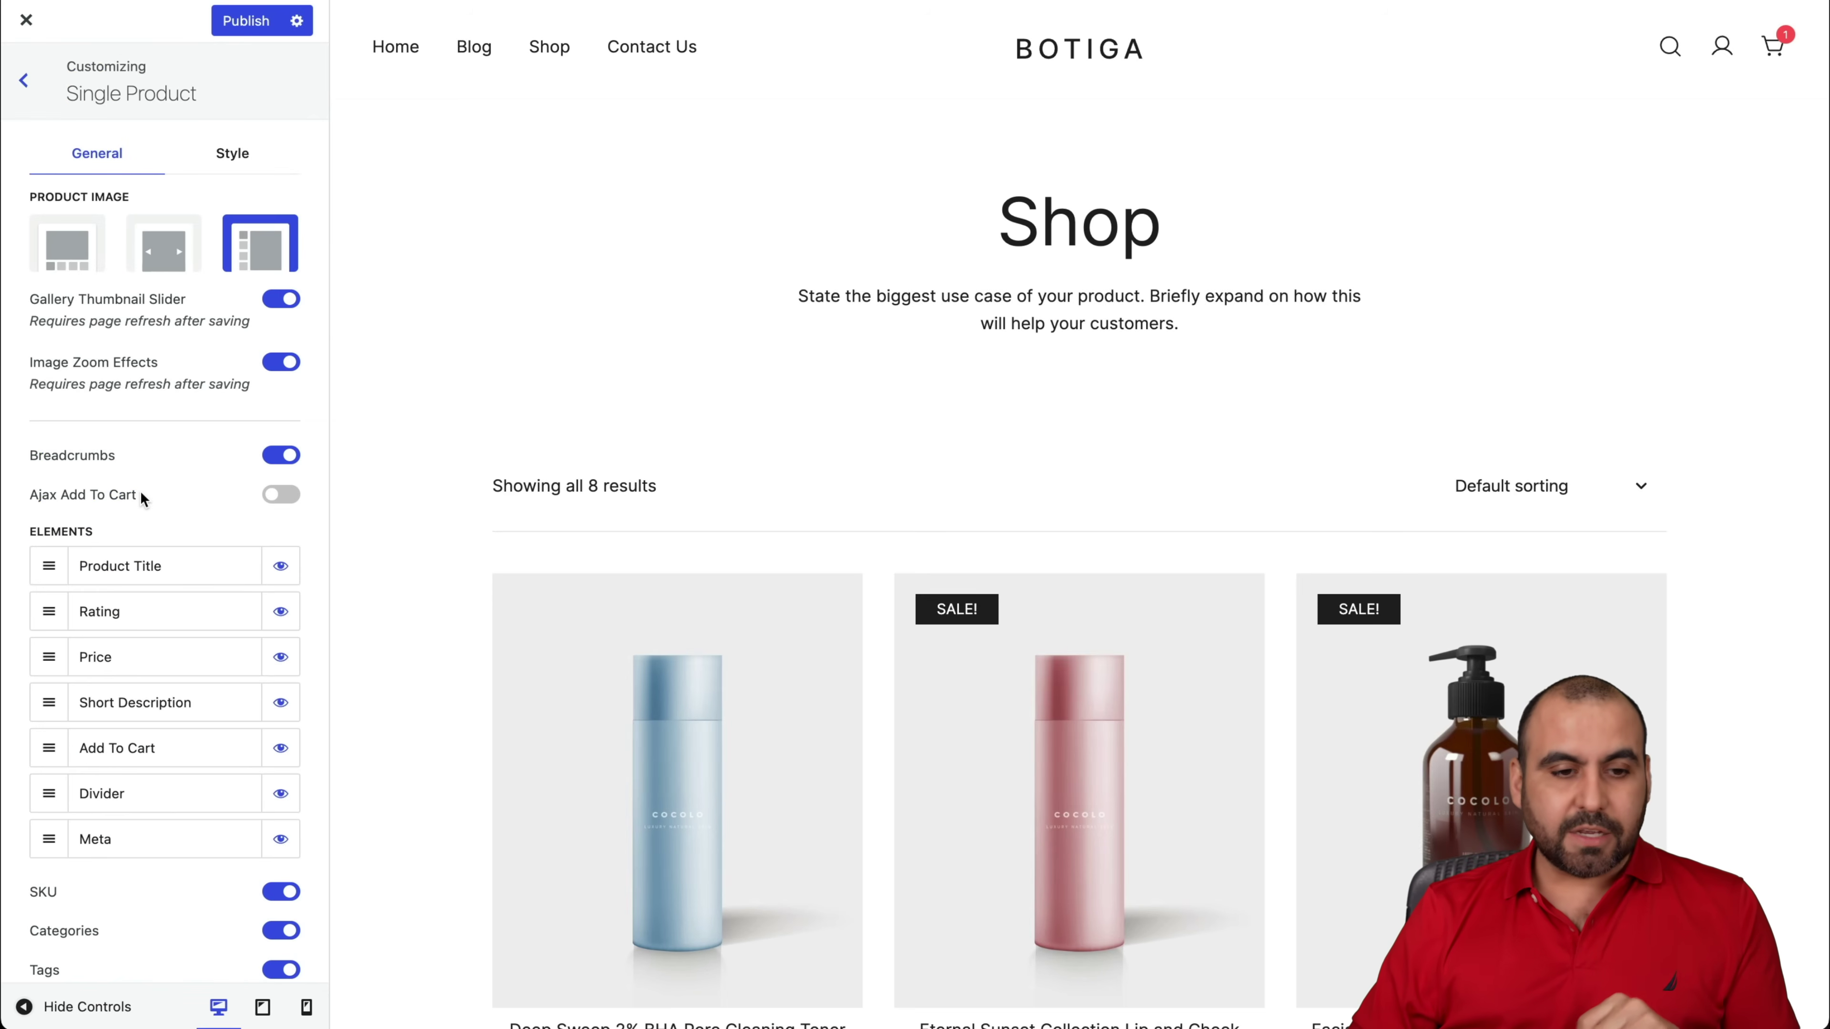
{"action": "left_click", "coordinate": [632, 795]}
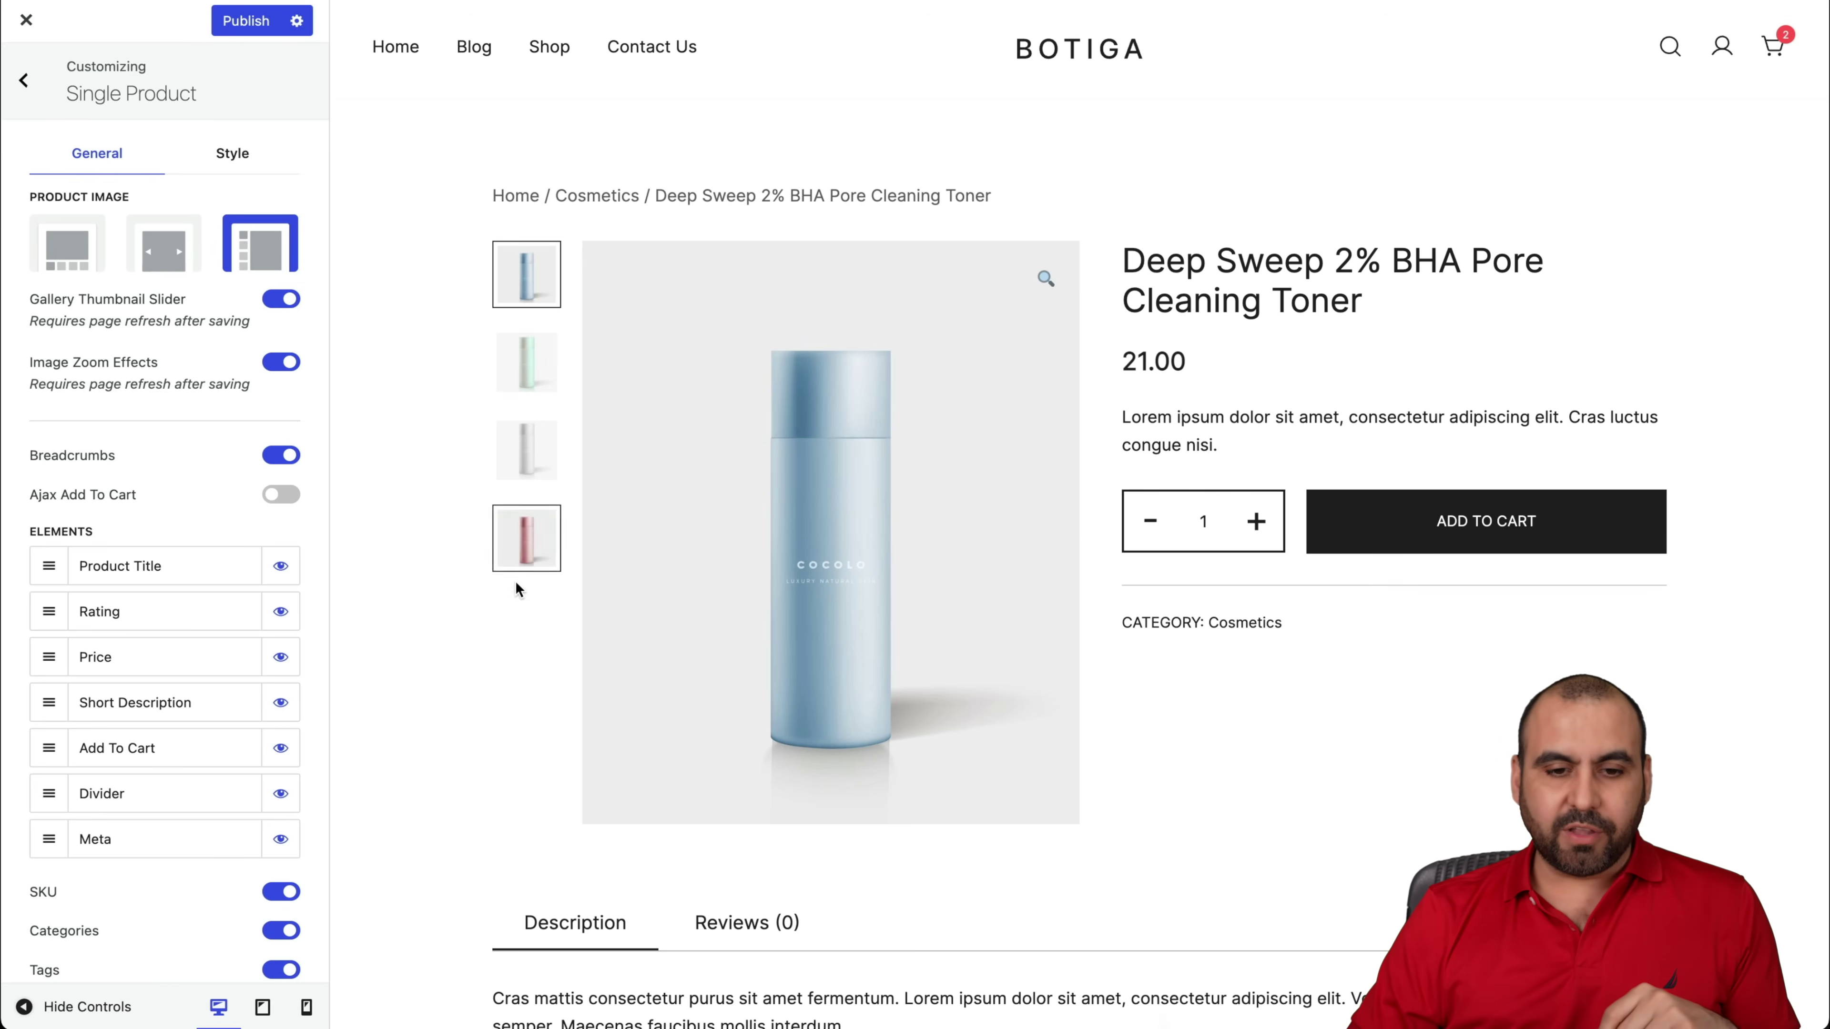
{"action": "left_click", "coordinate": [168, 253]}
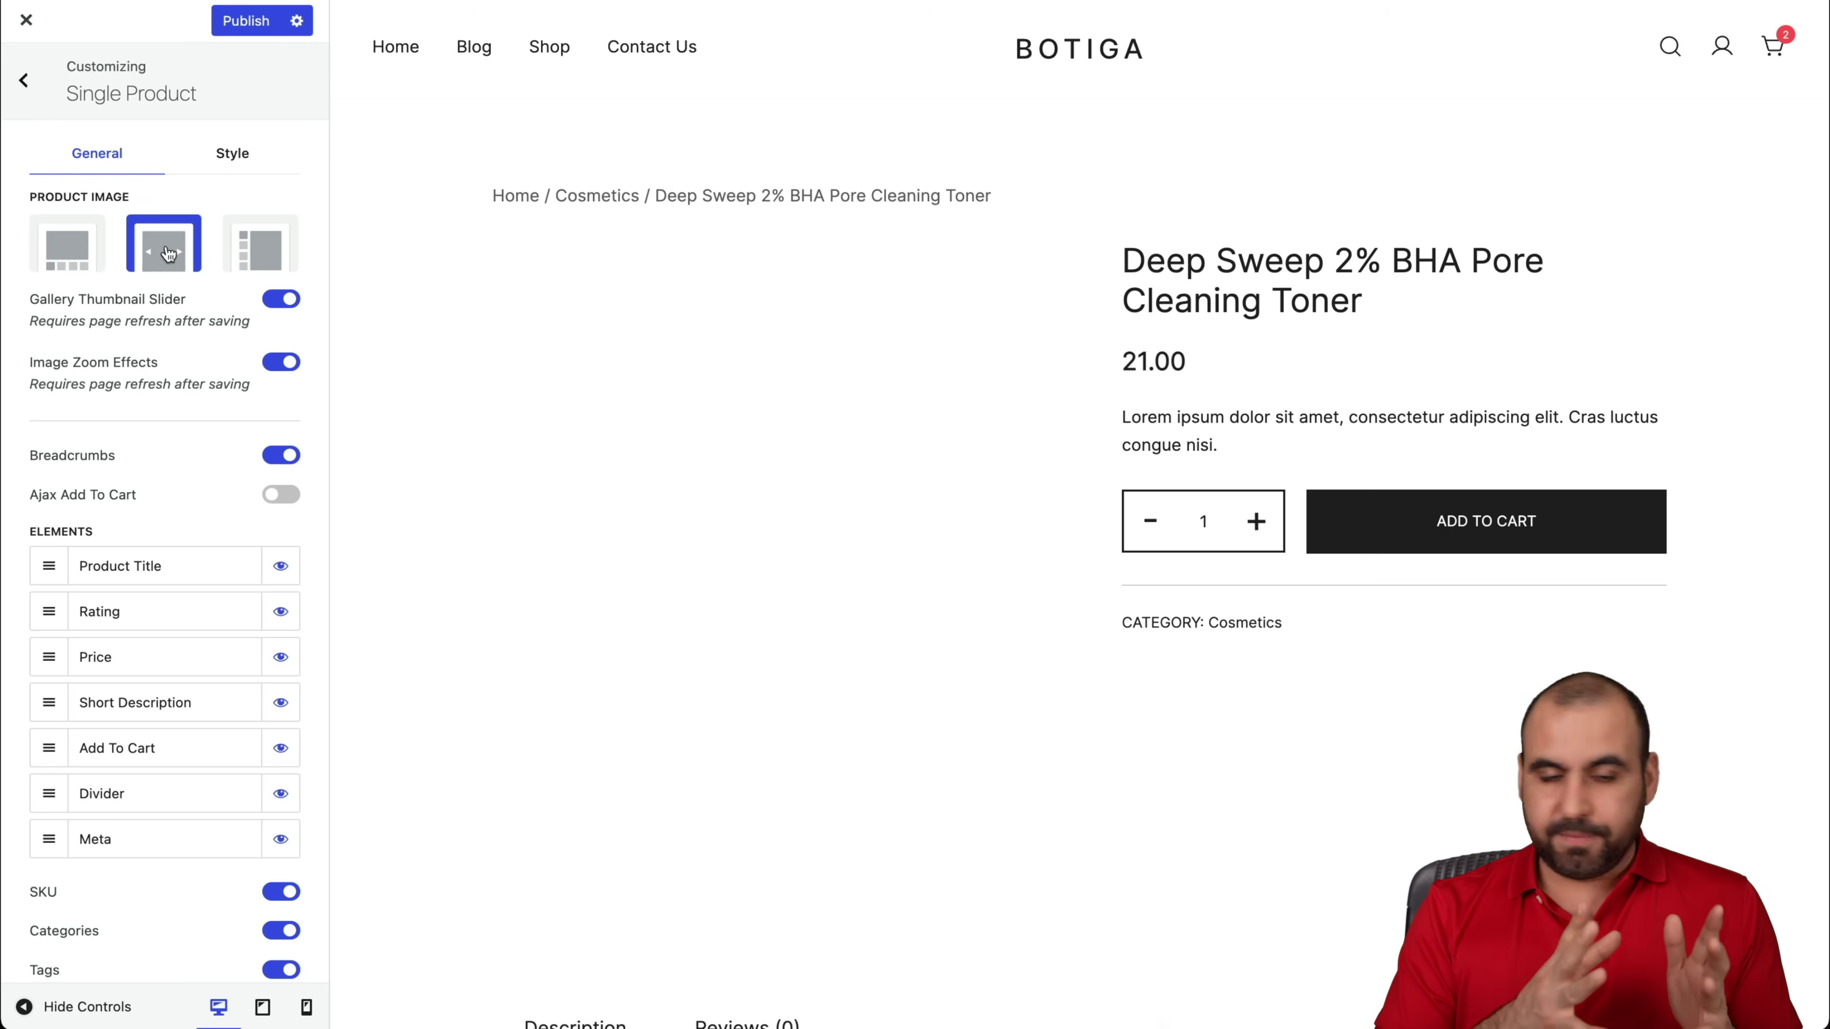
{"action": "left_click", "coordinate": [1039, 570]}
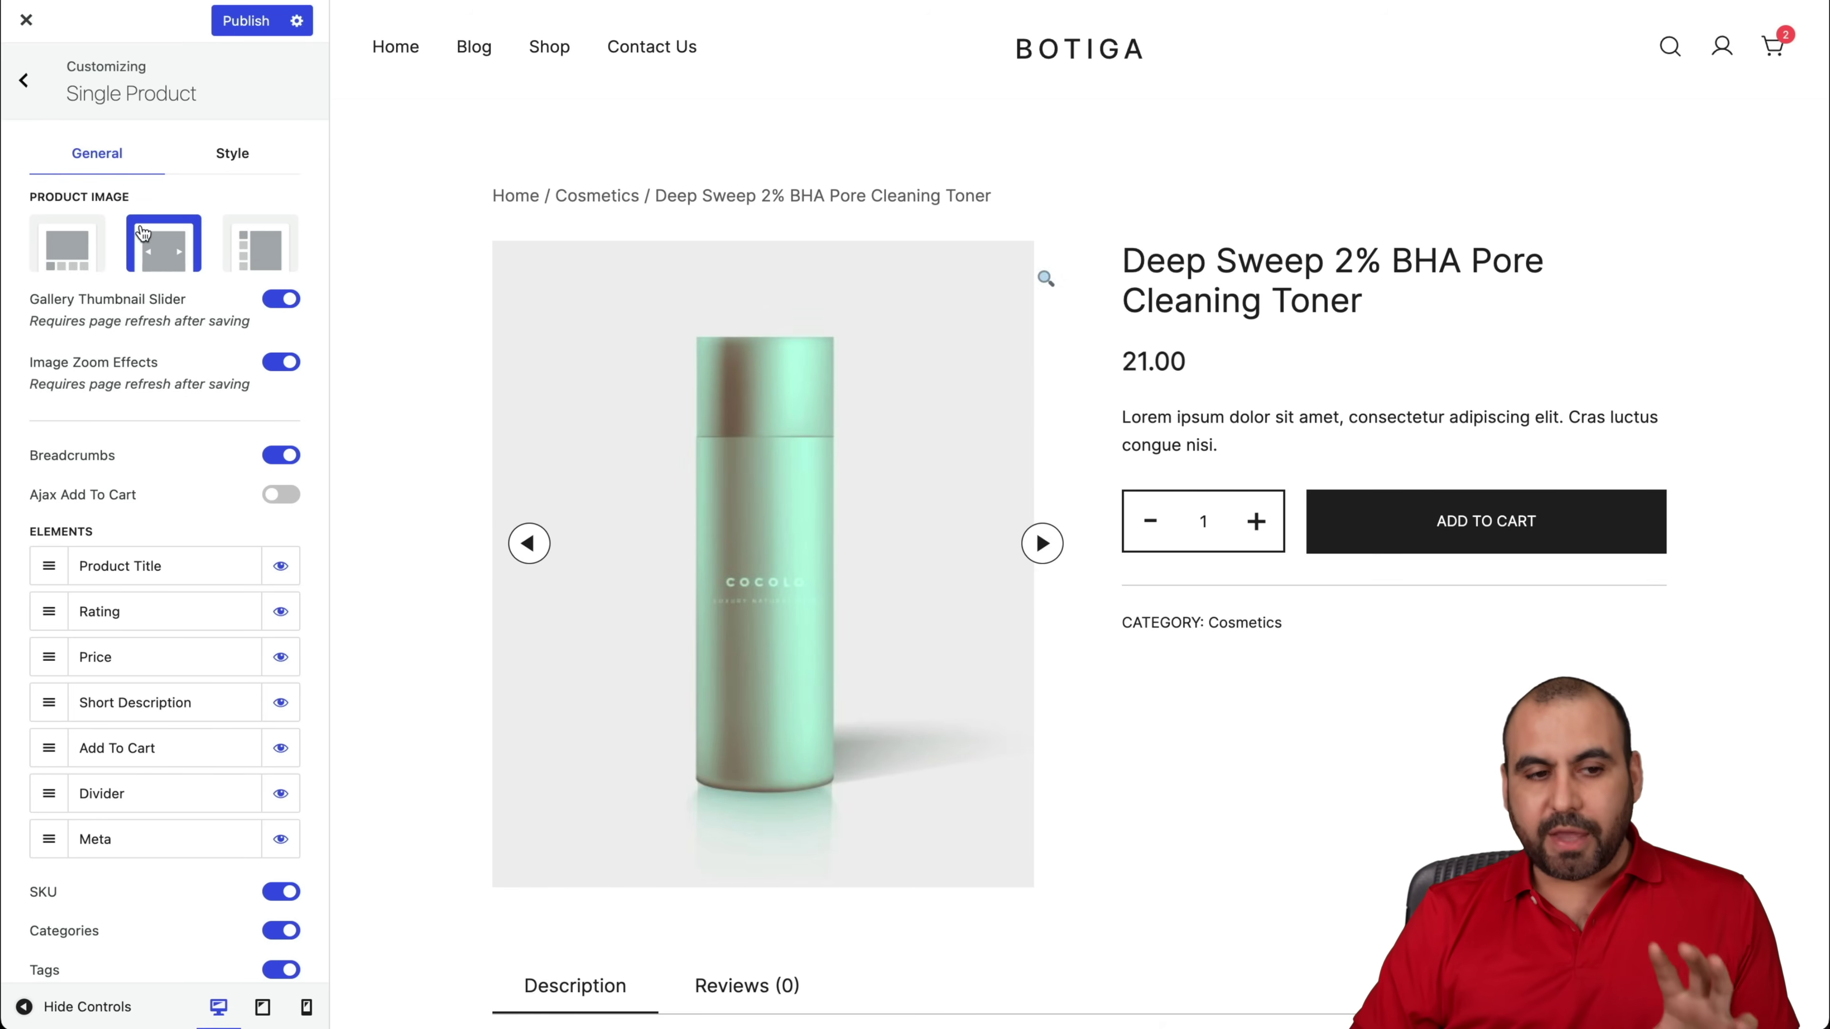
{"action": "scroll", "coordinate": [204, 584], "scroll_direction": "down", "scroll_amount": 5}
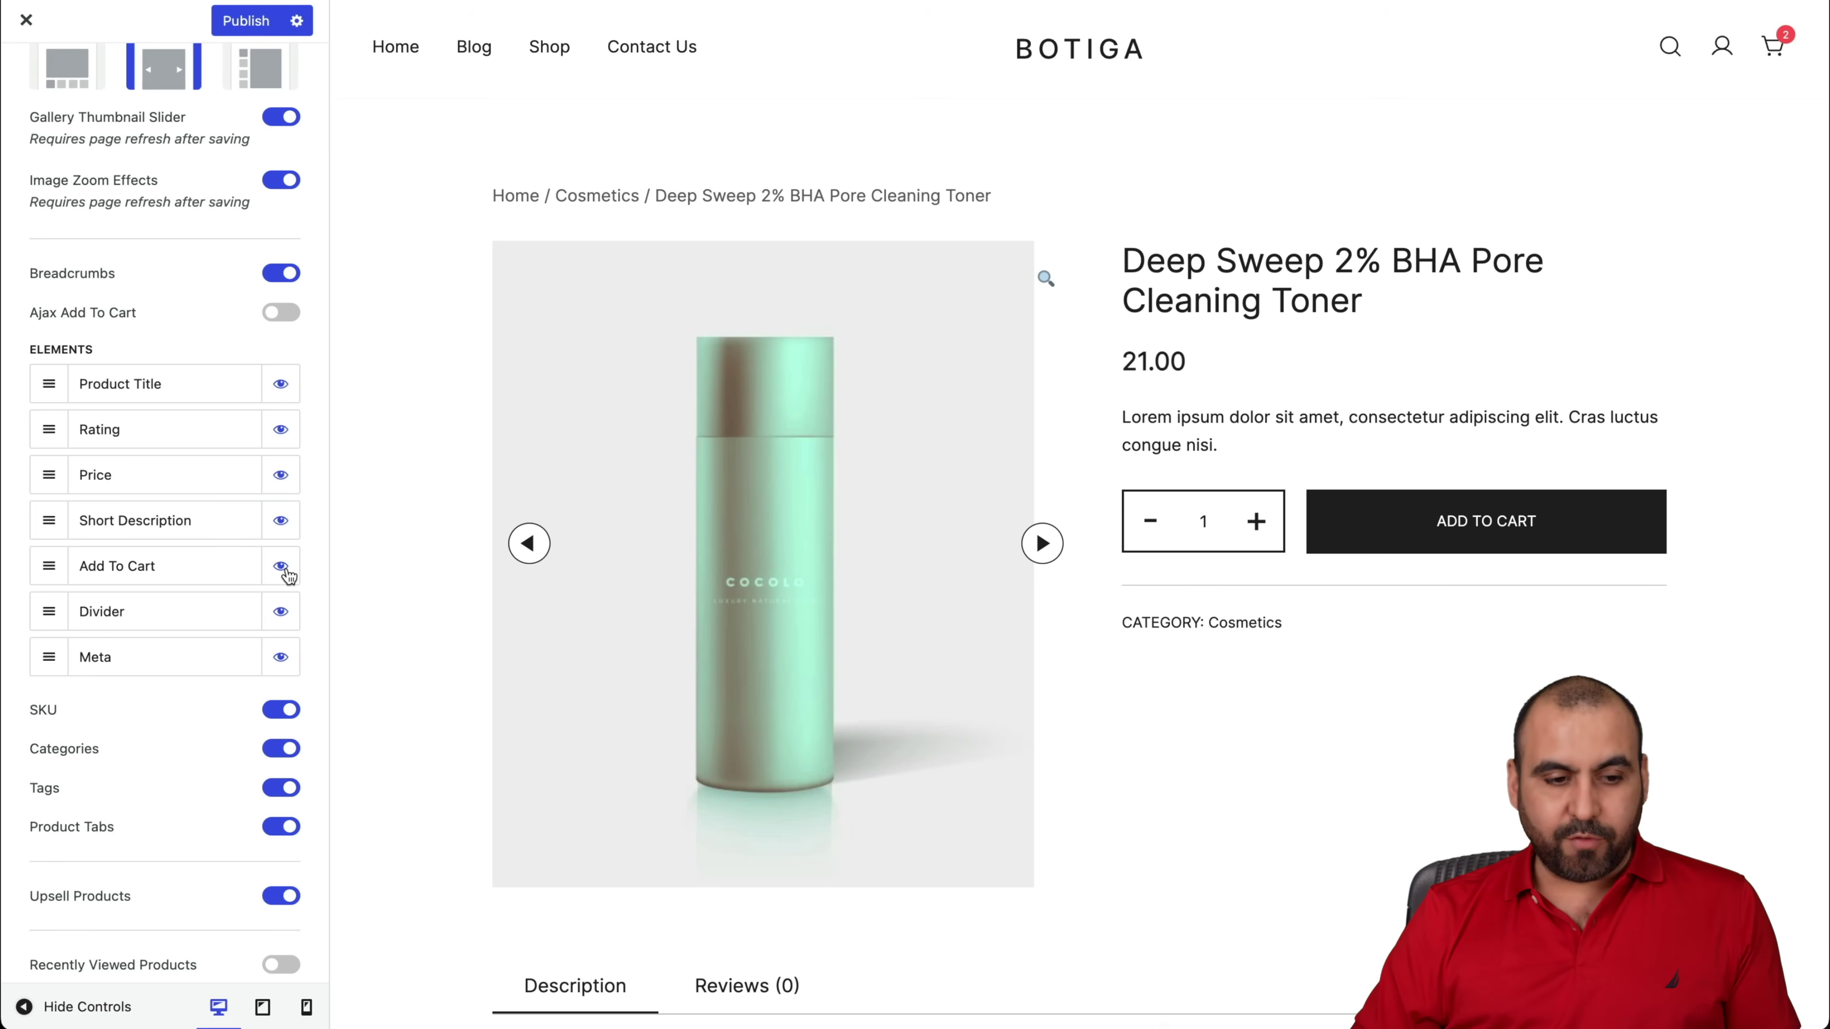
{"action": "left_click", "coordinate": [281, 657]}
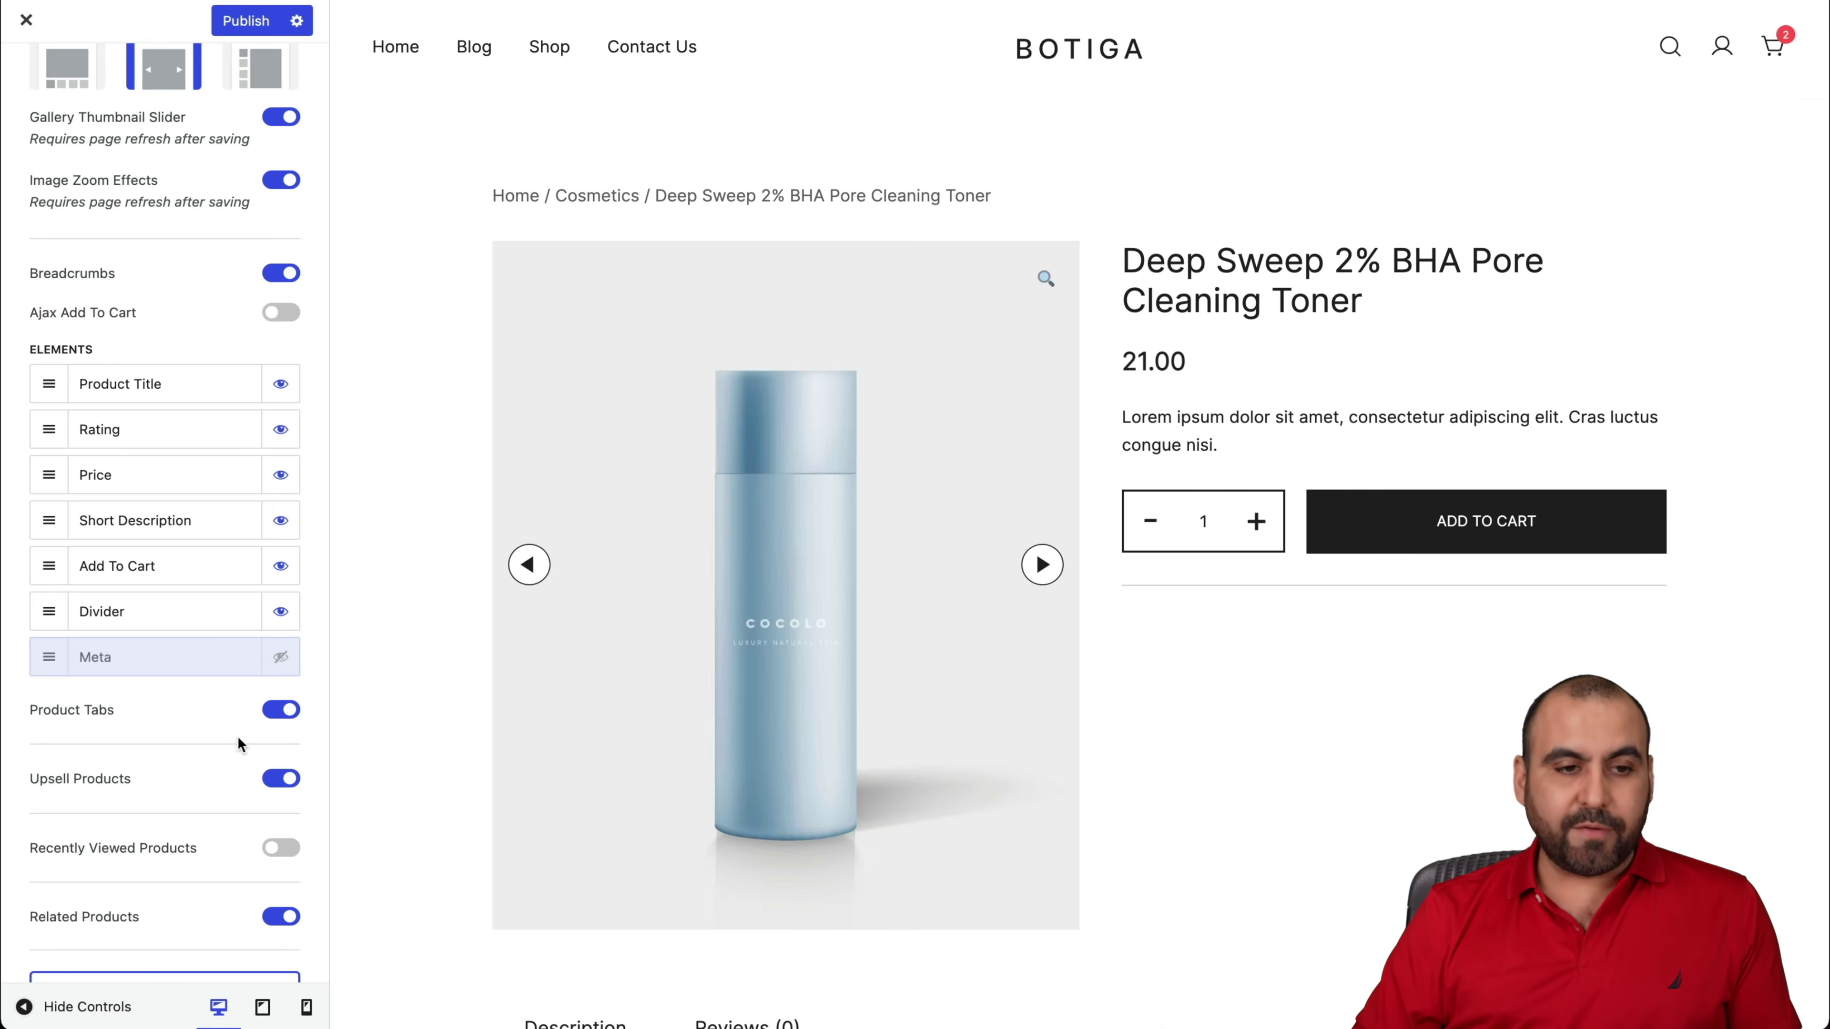
{"action": "scroll", "coordinate": [240, 745], "scroll_direction": "up", "scroll_amount": 3}
Set the Checkout layout to the single-column option with full-width billing details.
{"action": "left_click", "coordinate": [32, 85]}
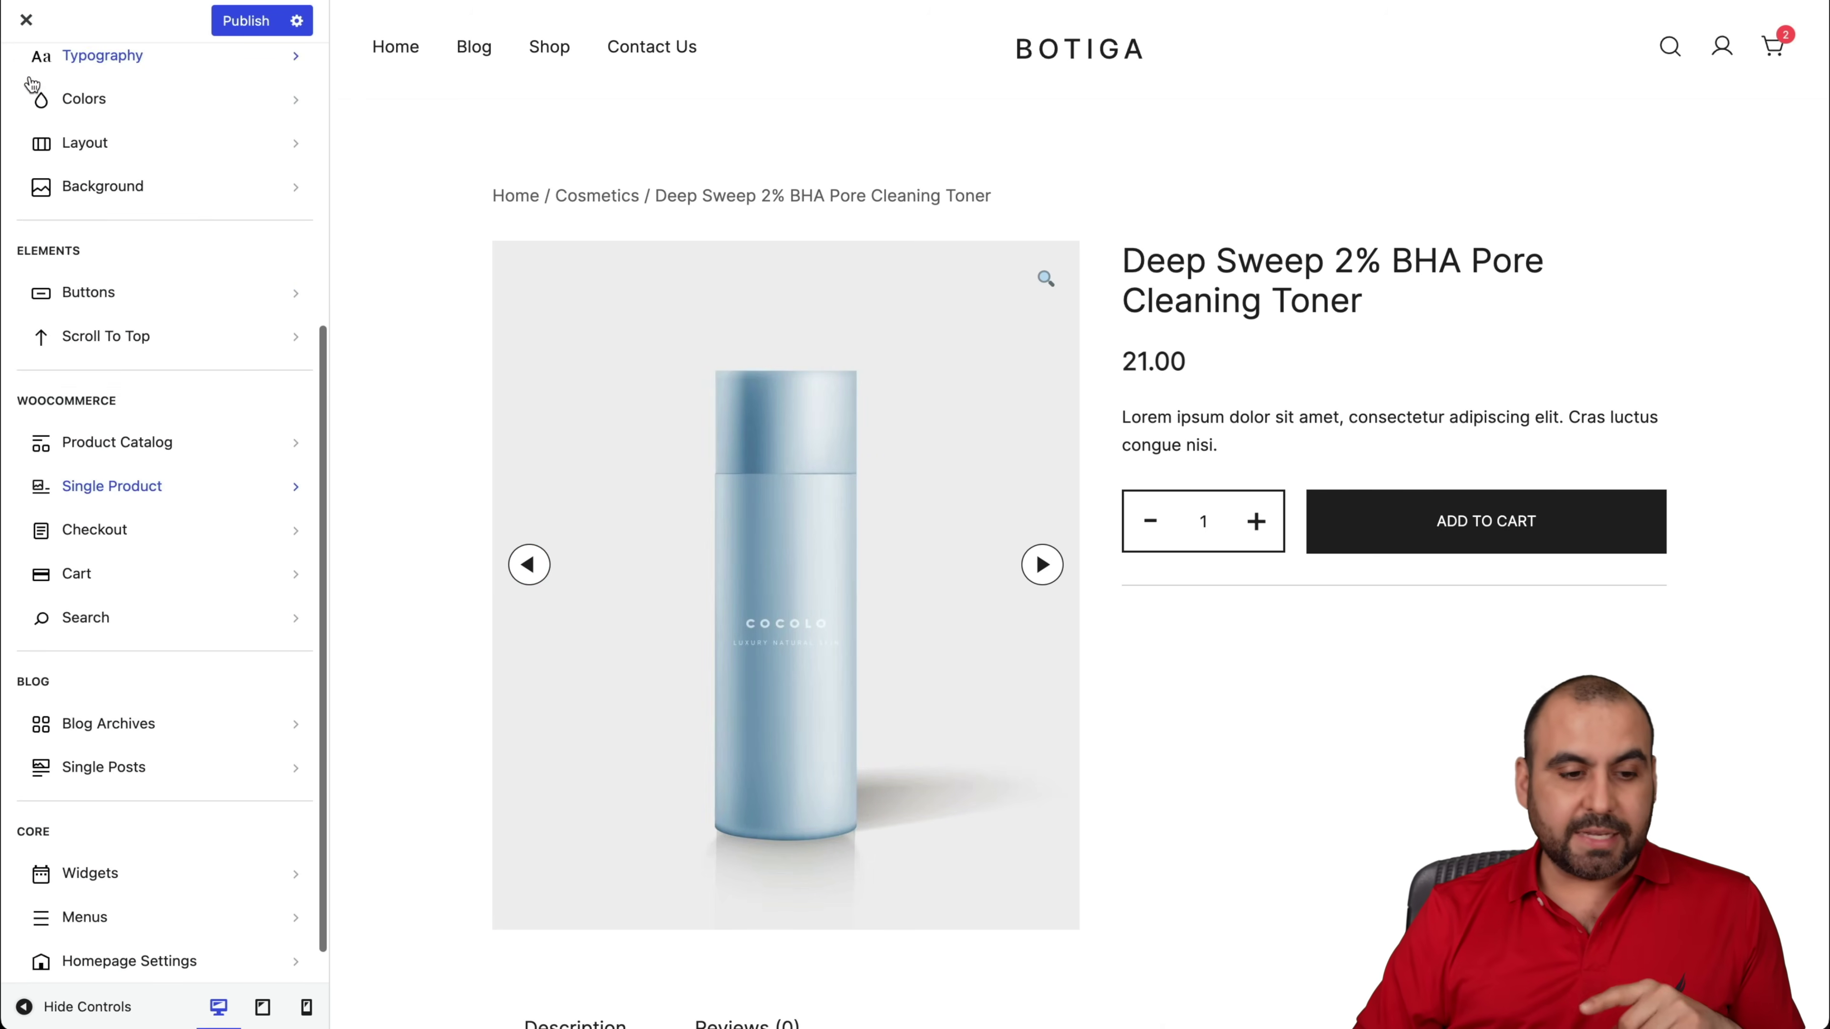
{"action": "left_click", "coordinate": [110, 530]}
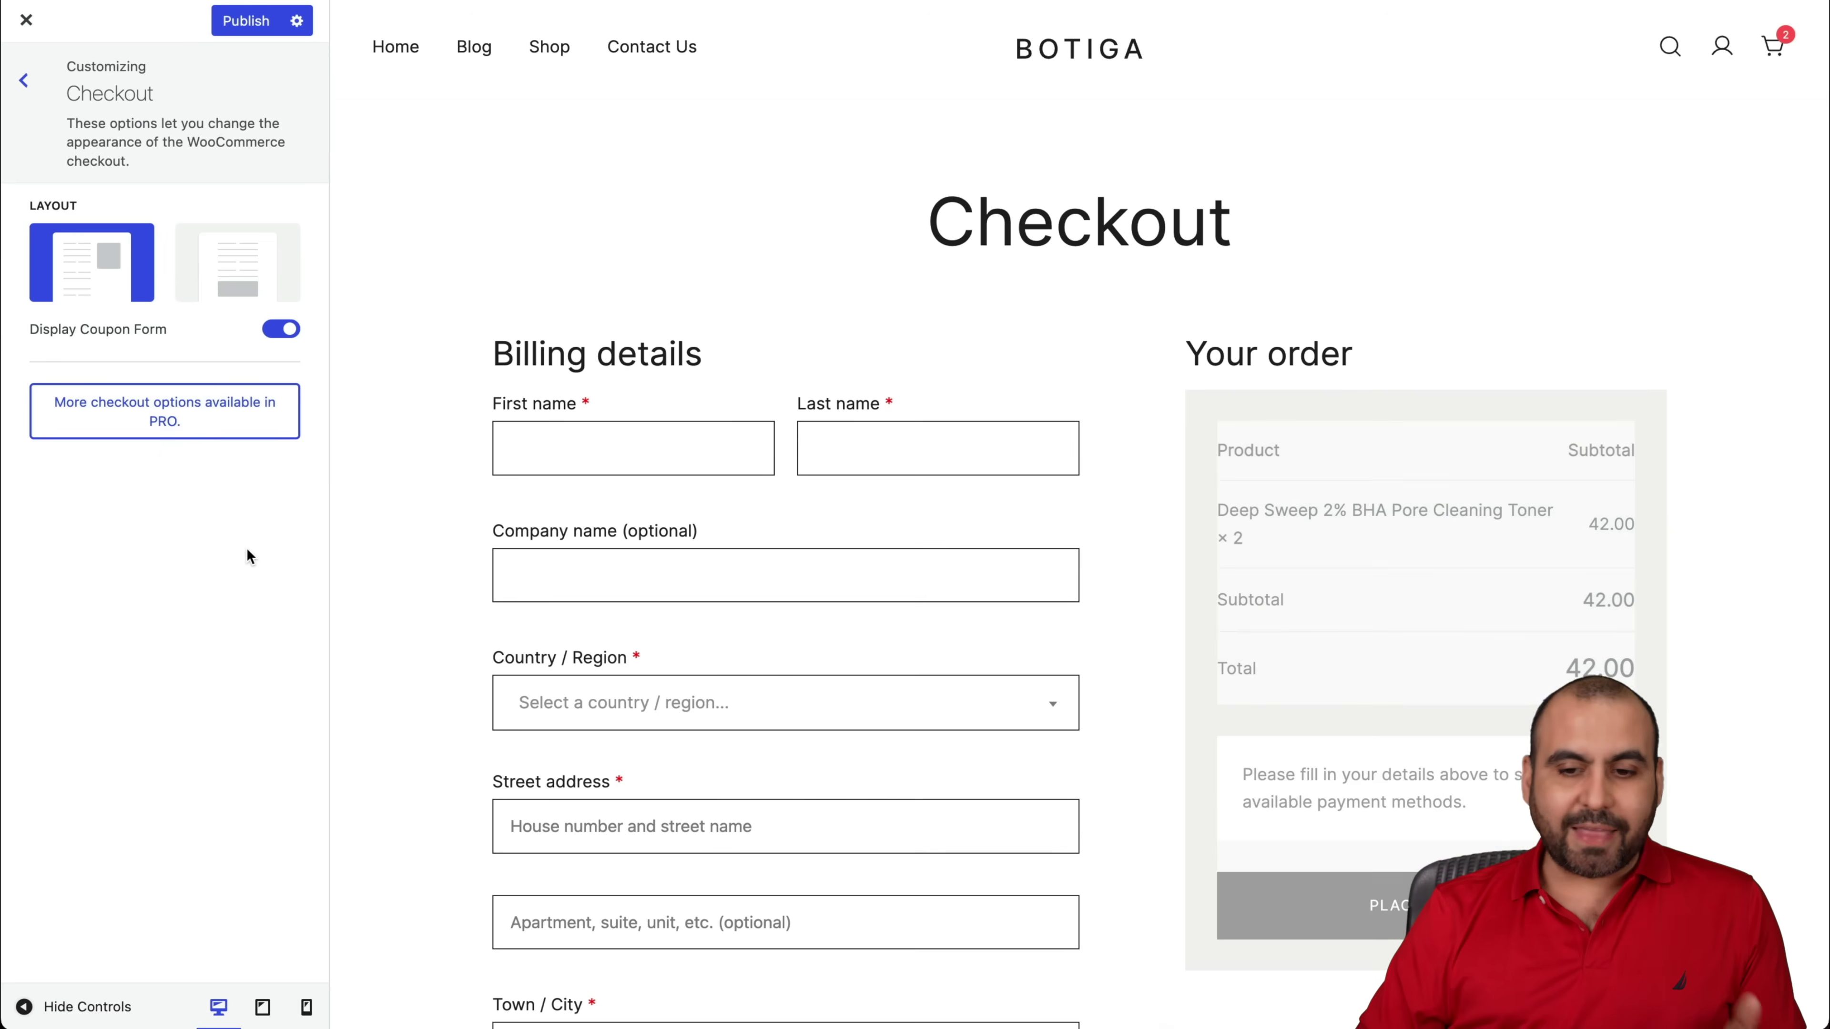
{"action": "left_click", "coordinate": [237, 249]}
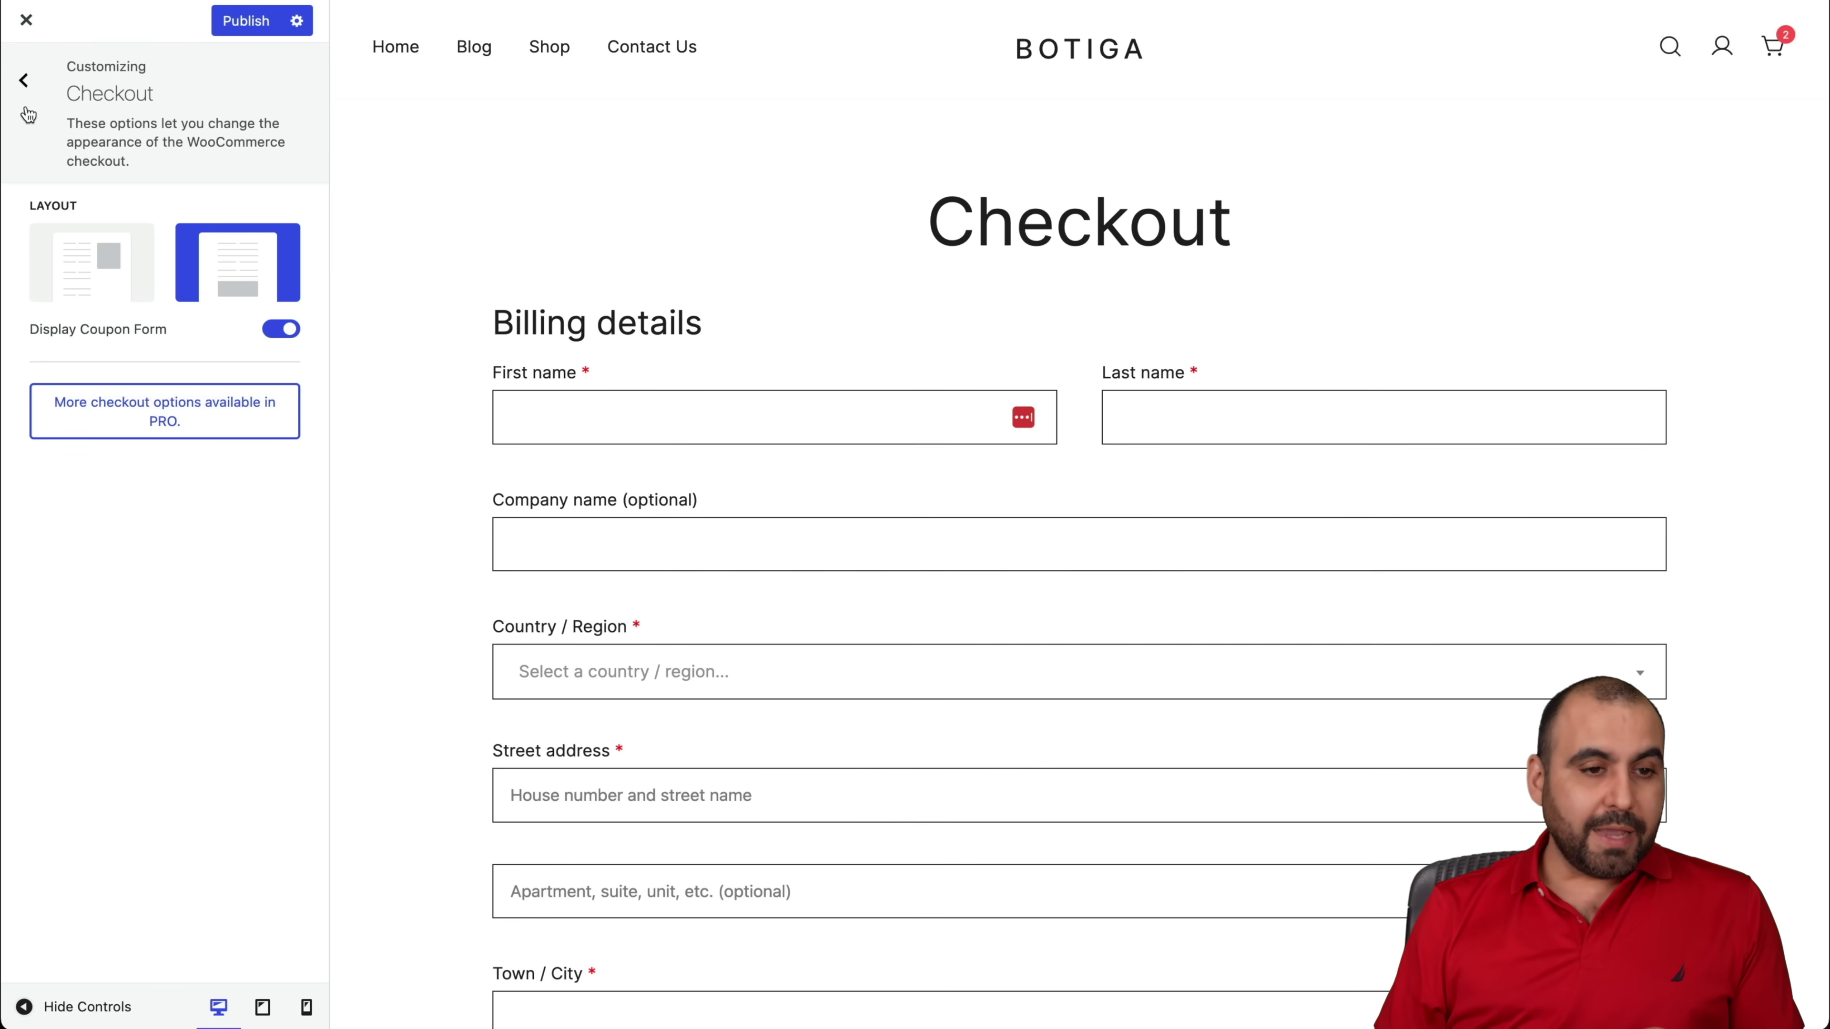
{"action": "left_click", "coordinate": [23, 80]}
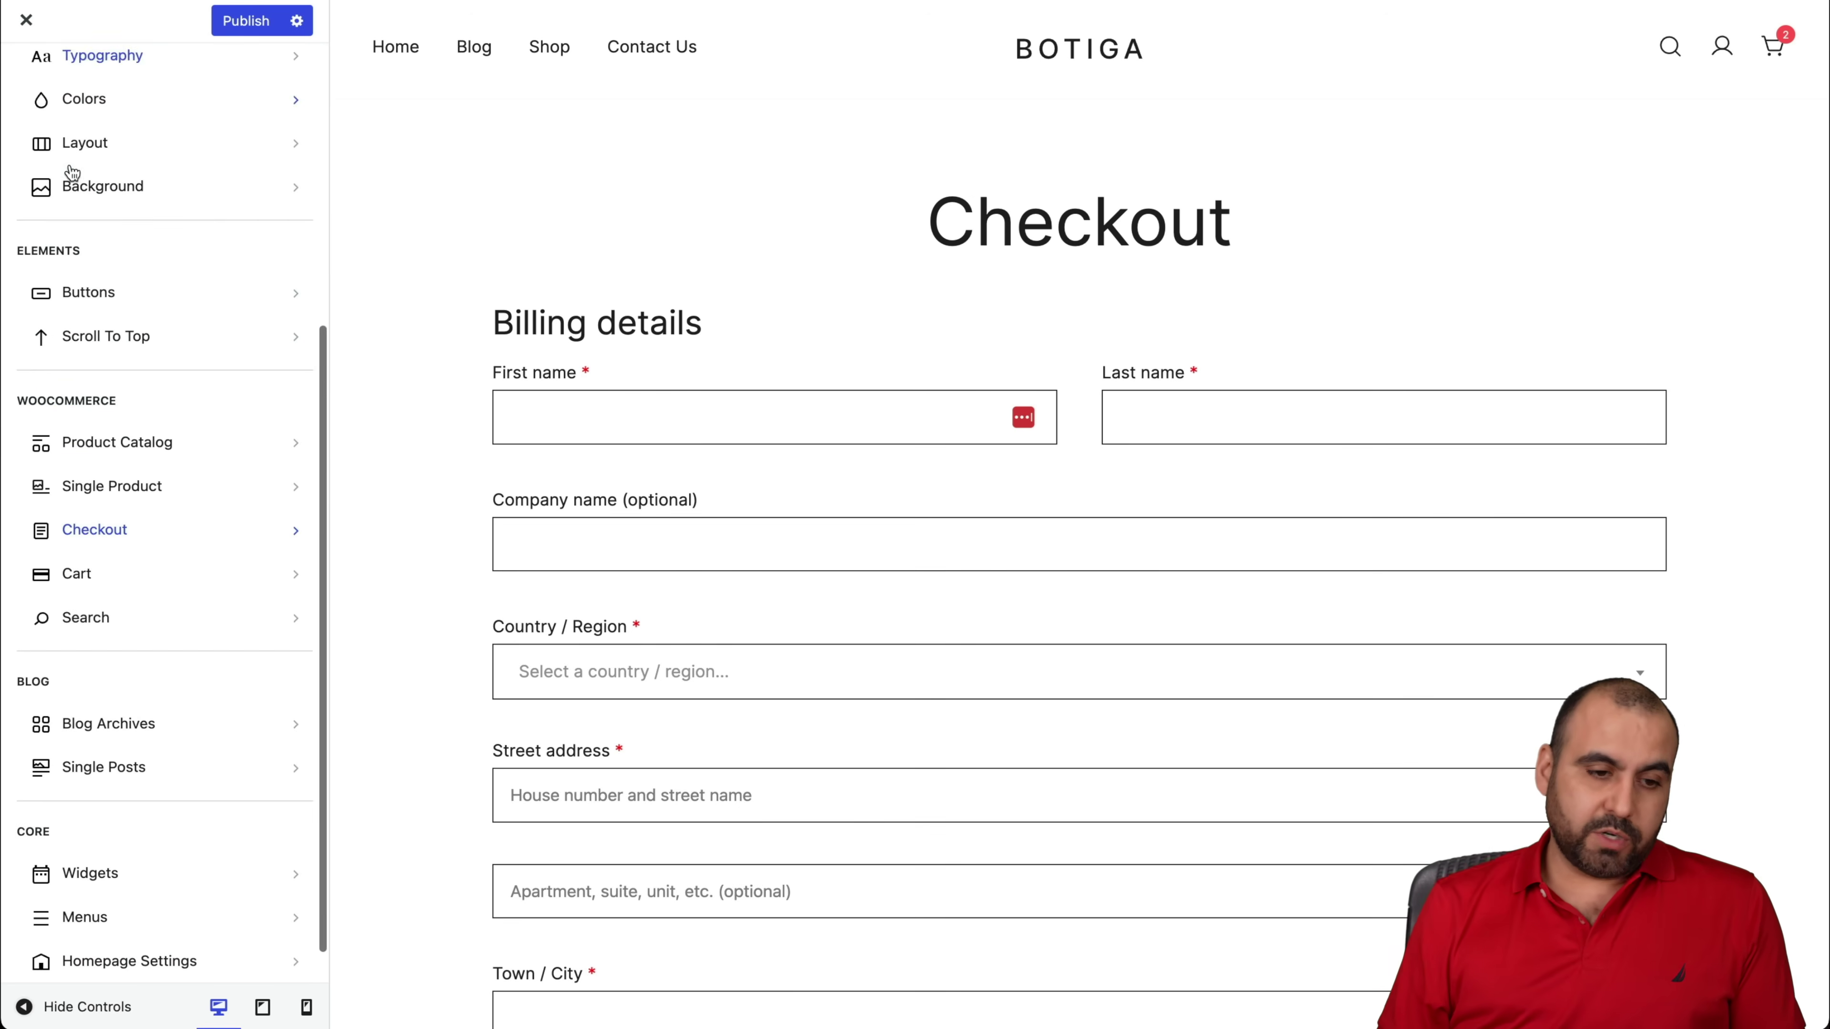
Review the Cart settings and return to the main Customizer section list.
{"action": "left_click", "coordinate": [138, 581]}
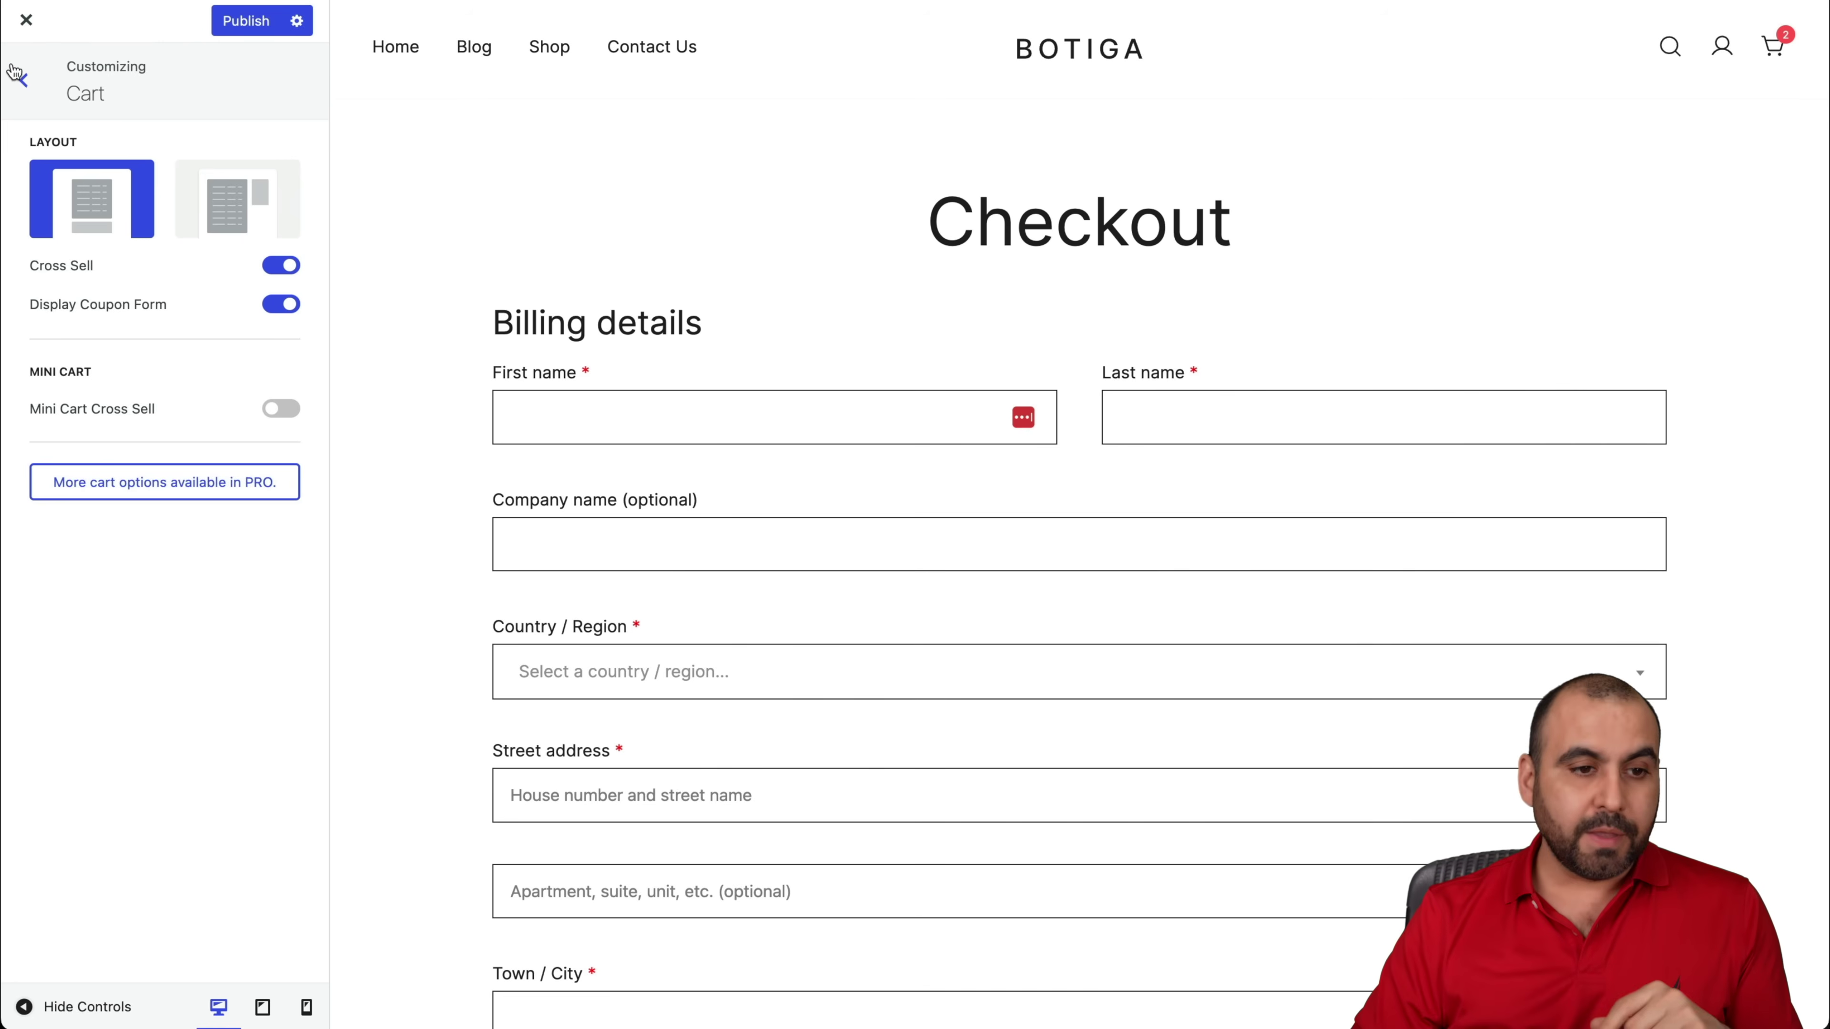
{"action": "left_click", "coordinate": [22, 82]}
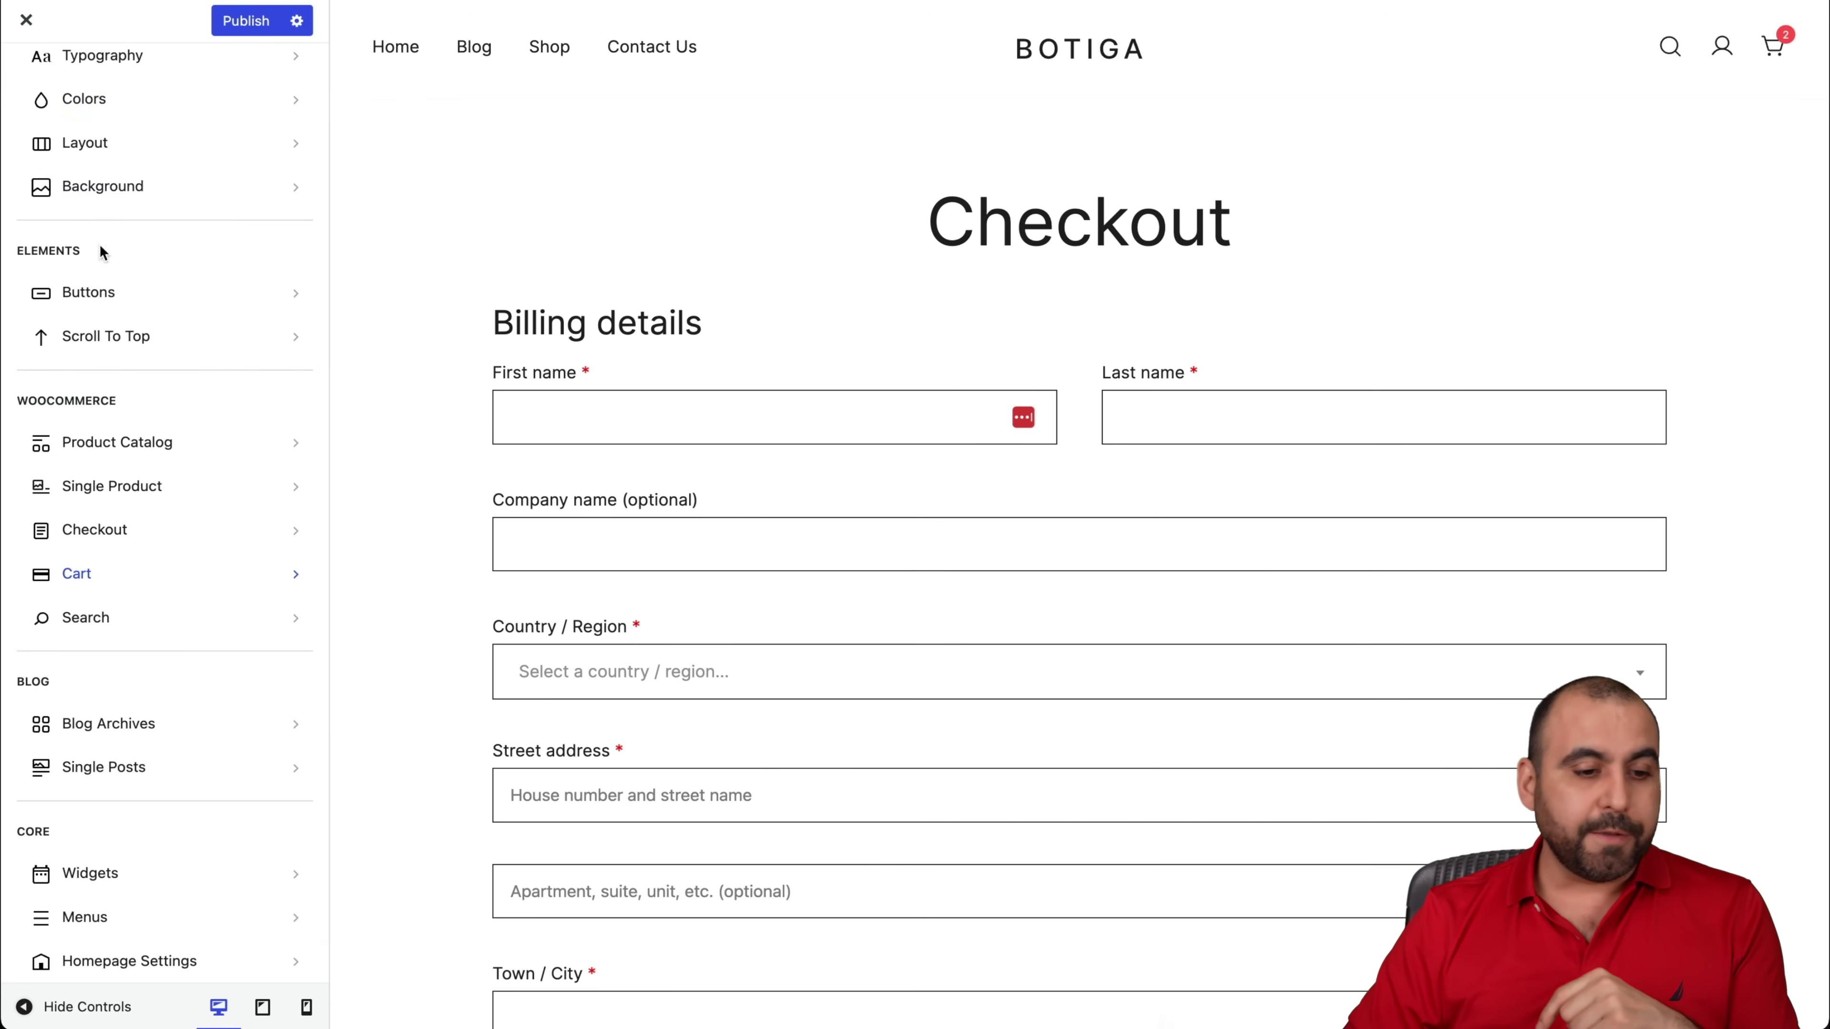
{"action": "scroll", "coordinate": [130, 496], "scroll_direction": "down", "scroll_amount": 1}
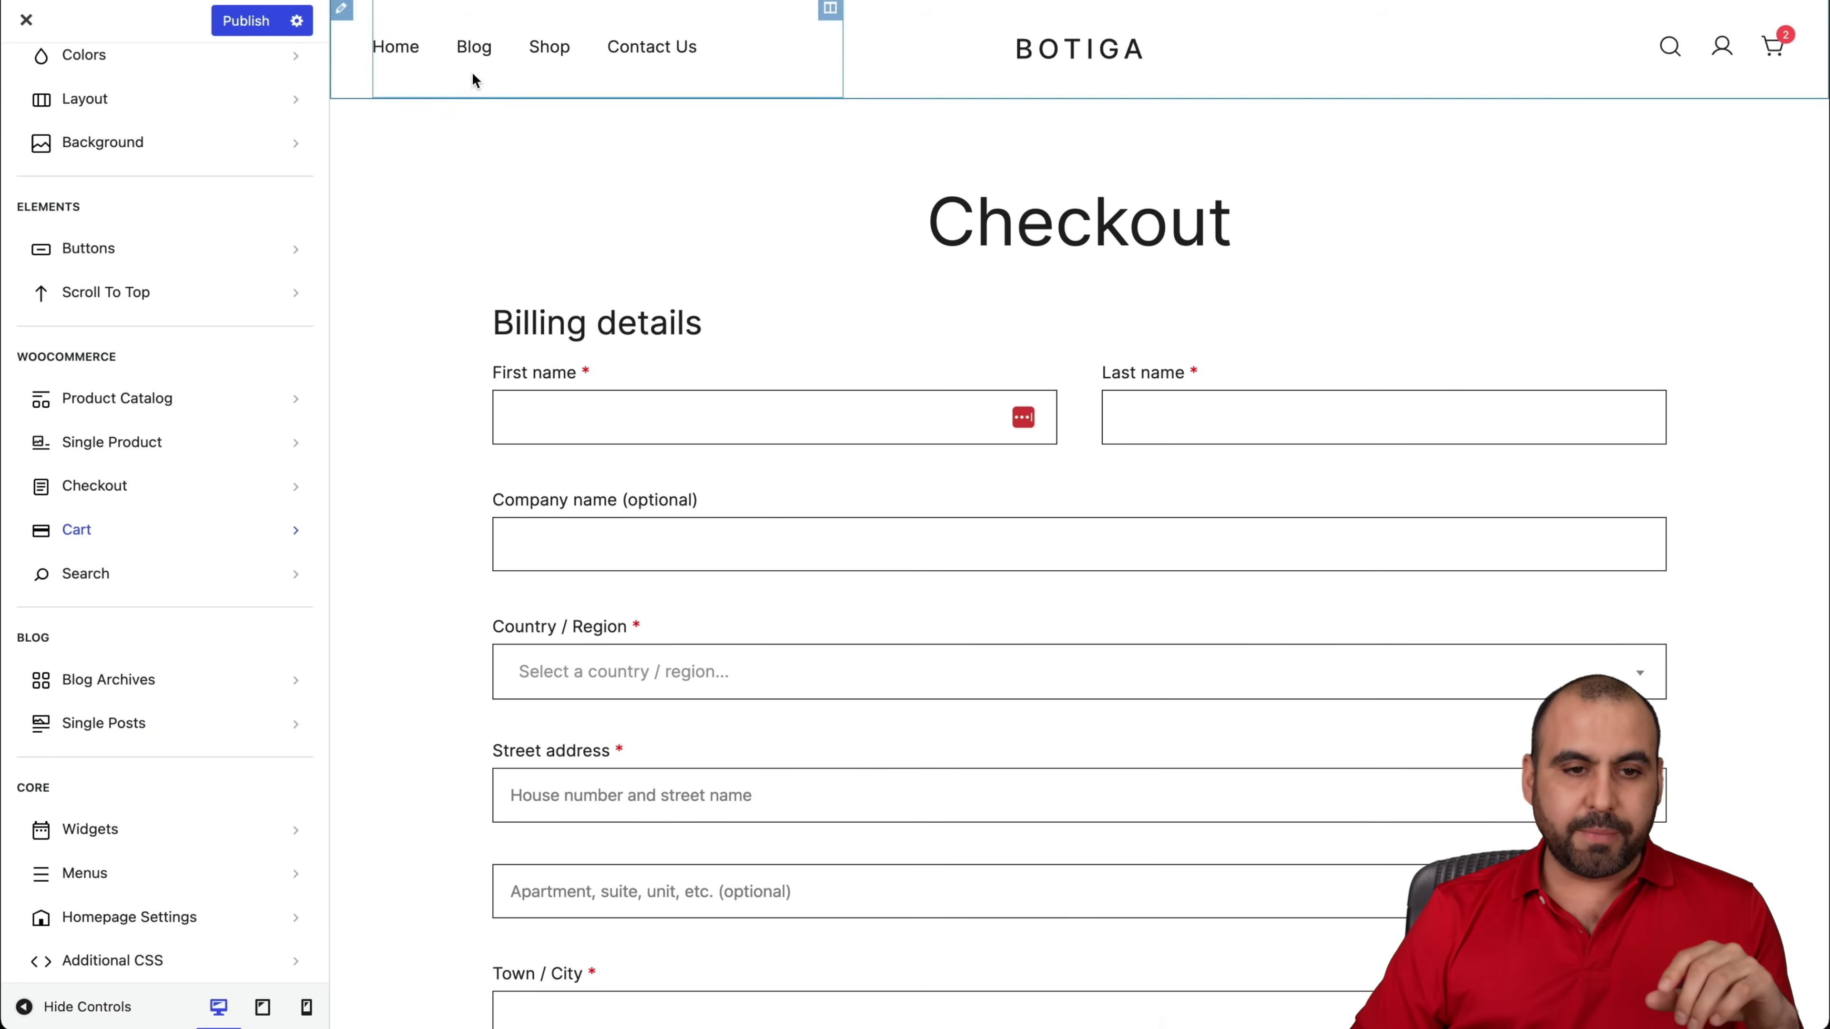
Set Blog Archives to the alternating list layout on the Blog page, then open the eucalyptus post.
{"action": "left_click", "coordinate": [472, 47]}
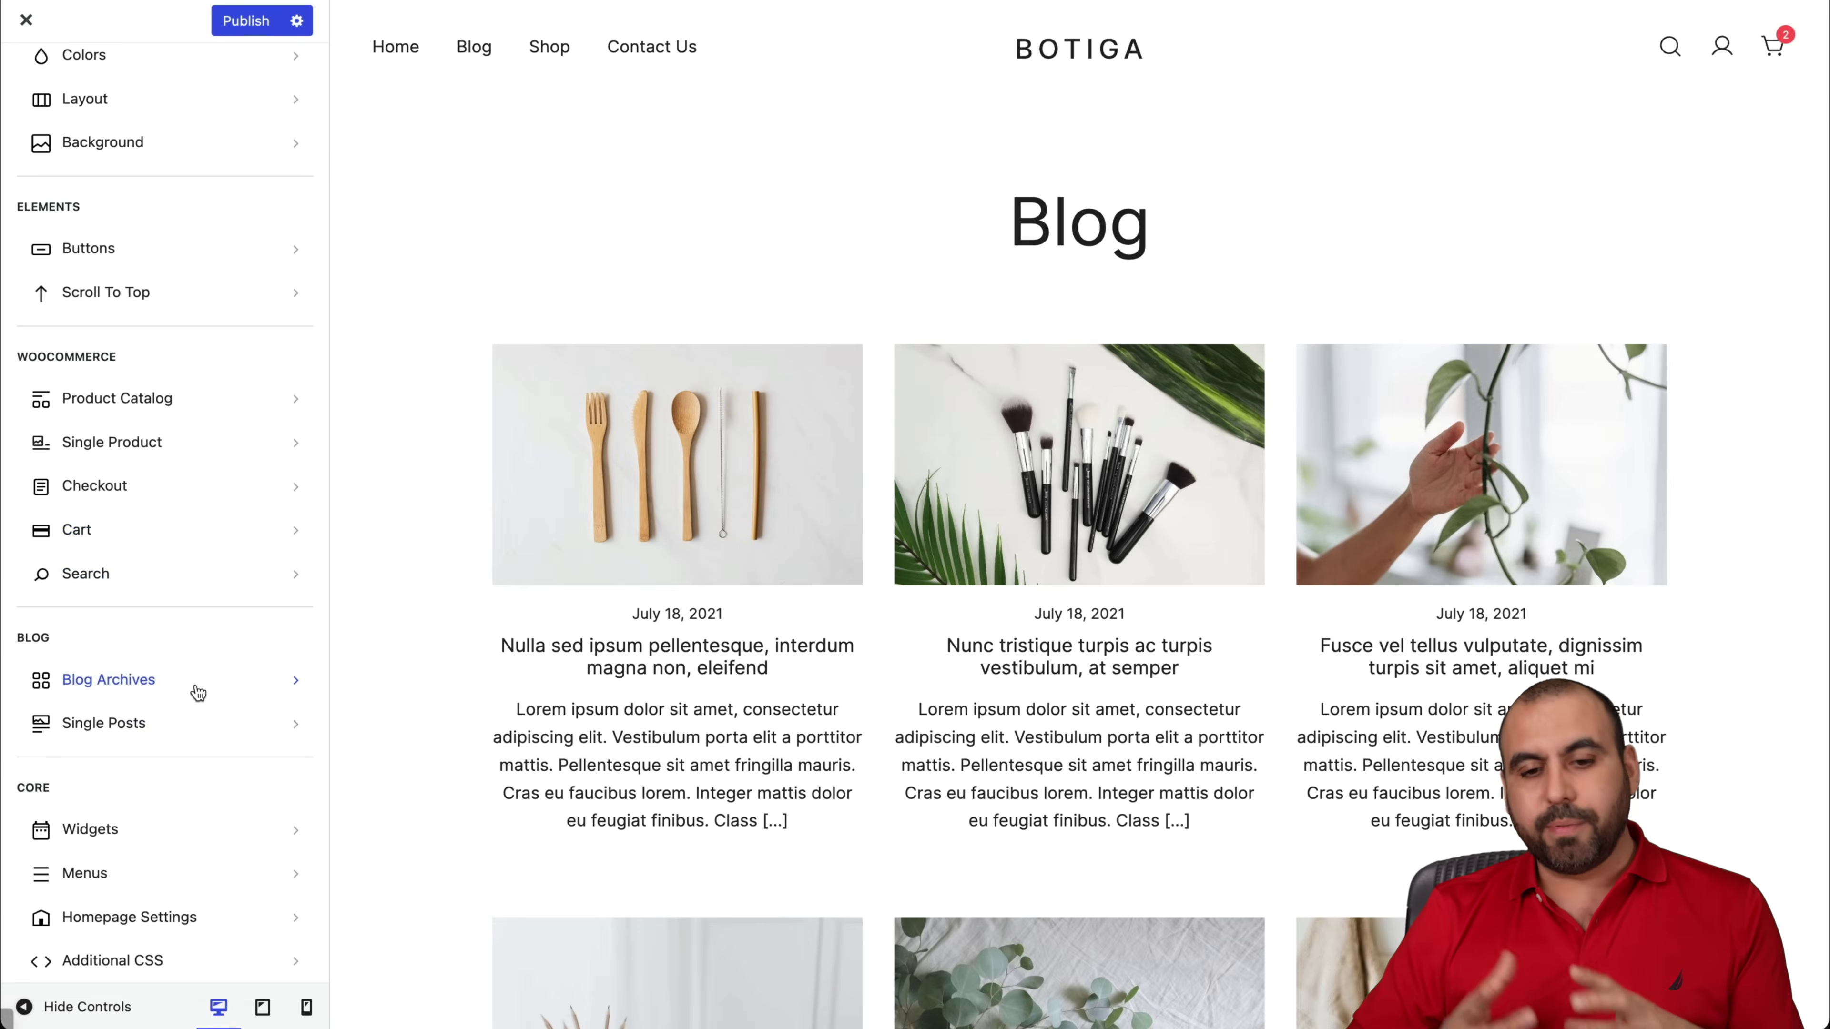
{"action": "left_click", "coordinate": [144, 678]}
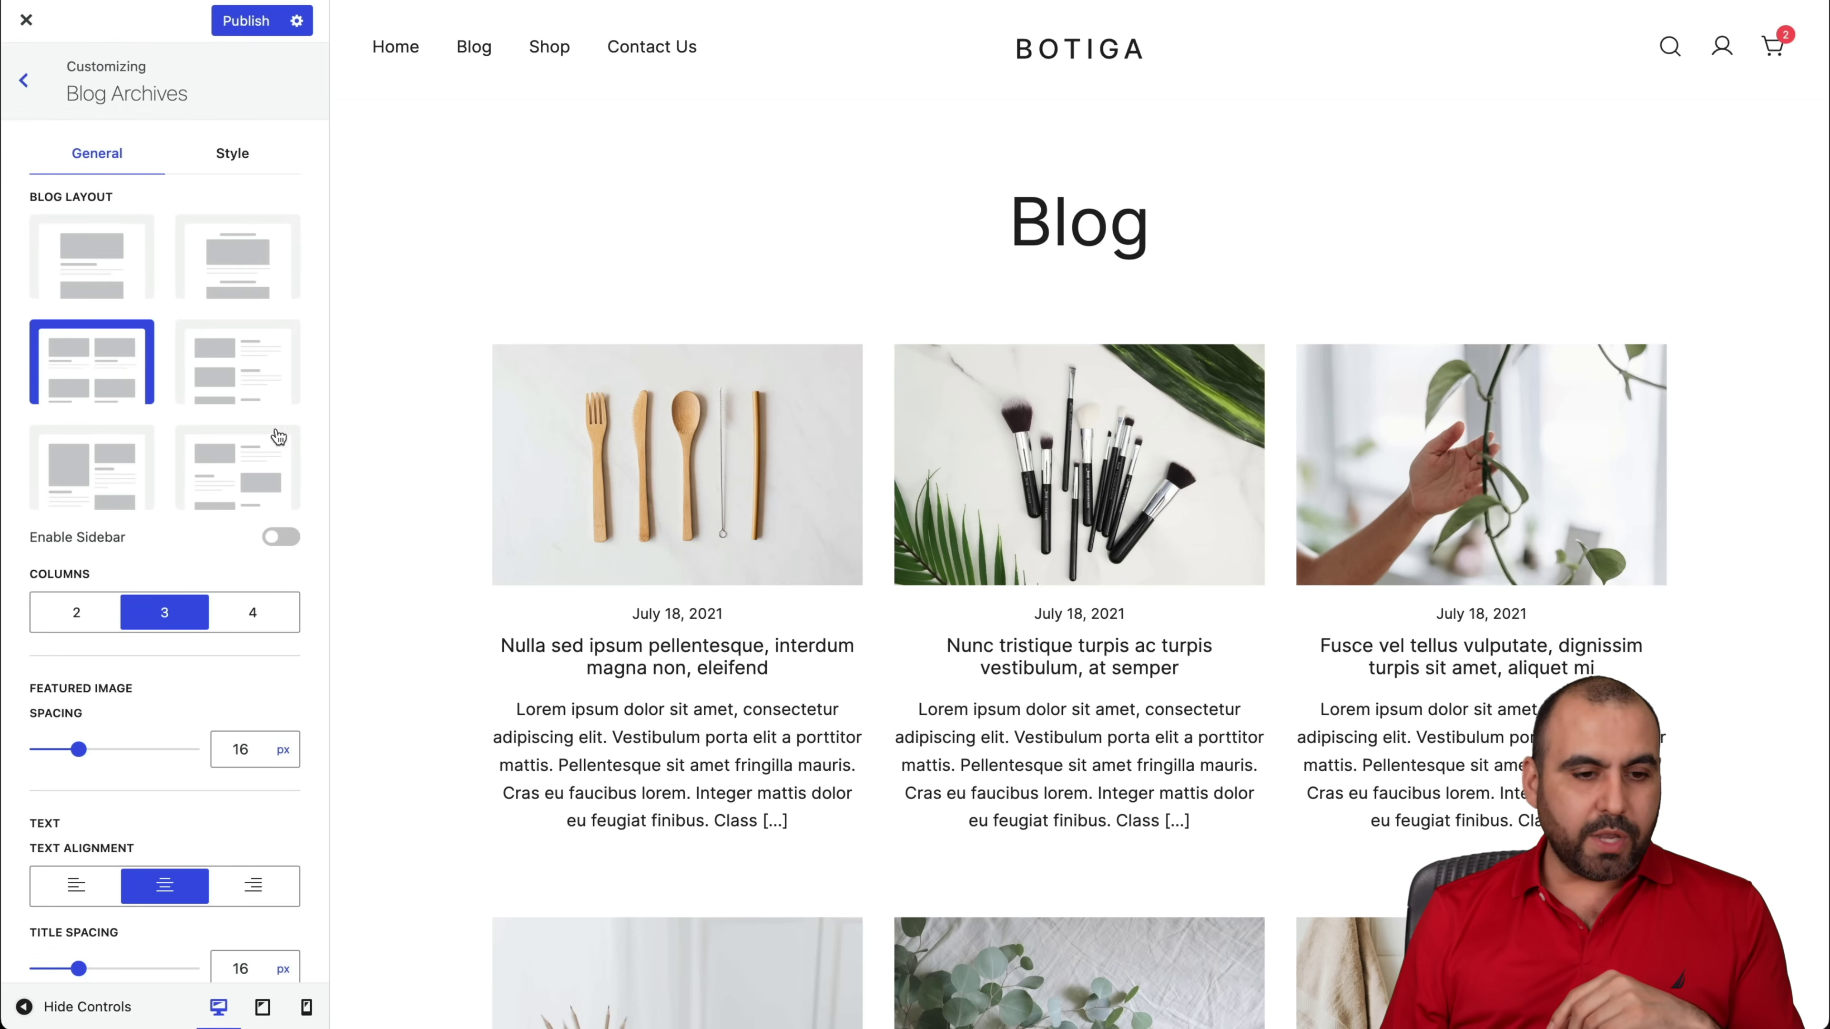
{"action": "left_click", "coordinate": [251, 476]}
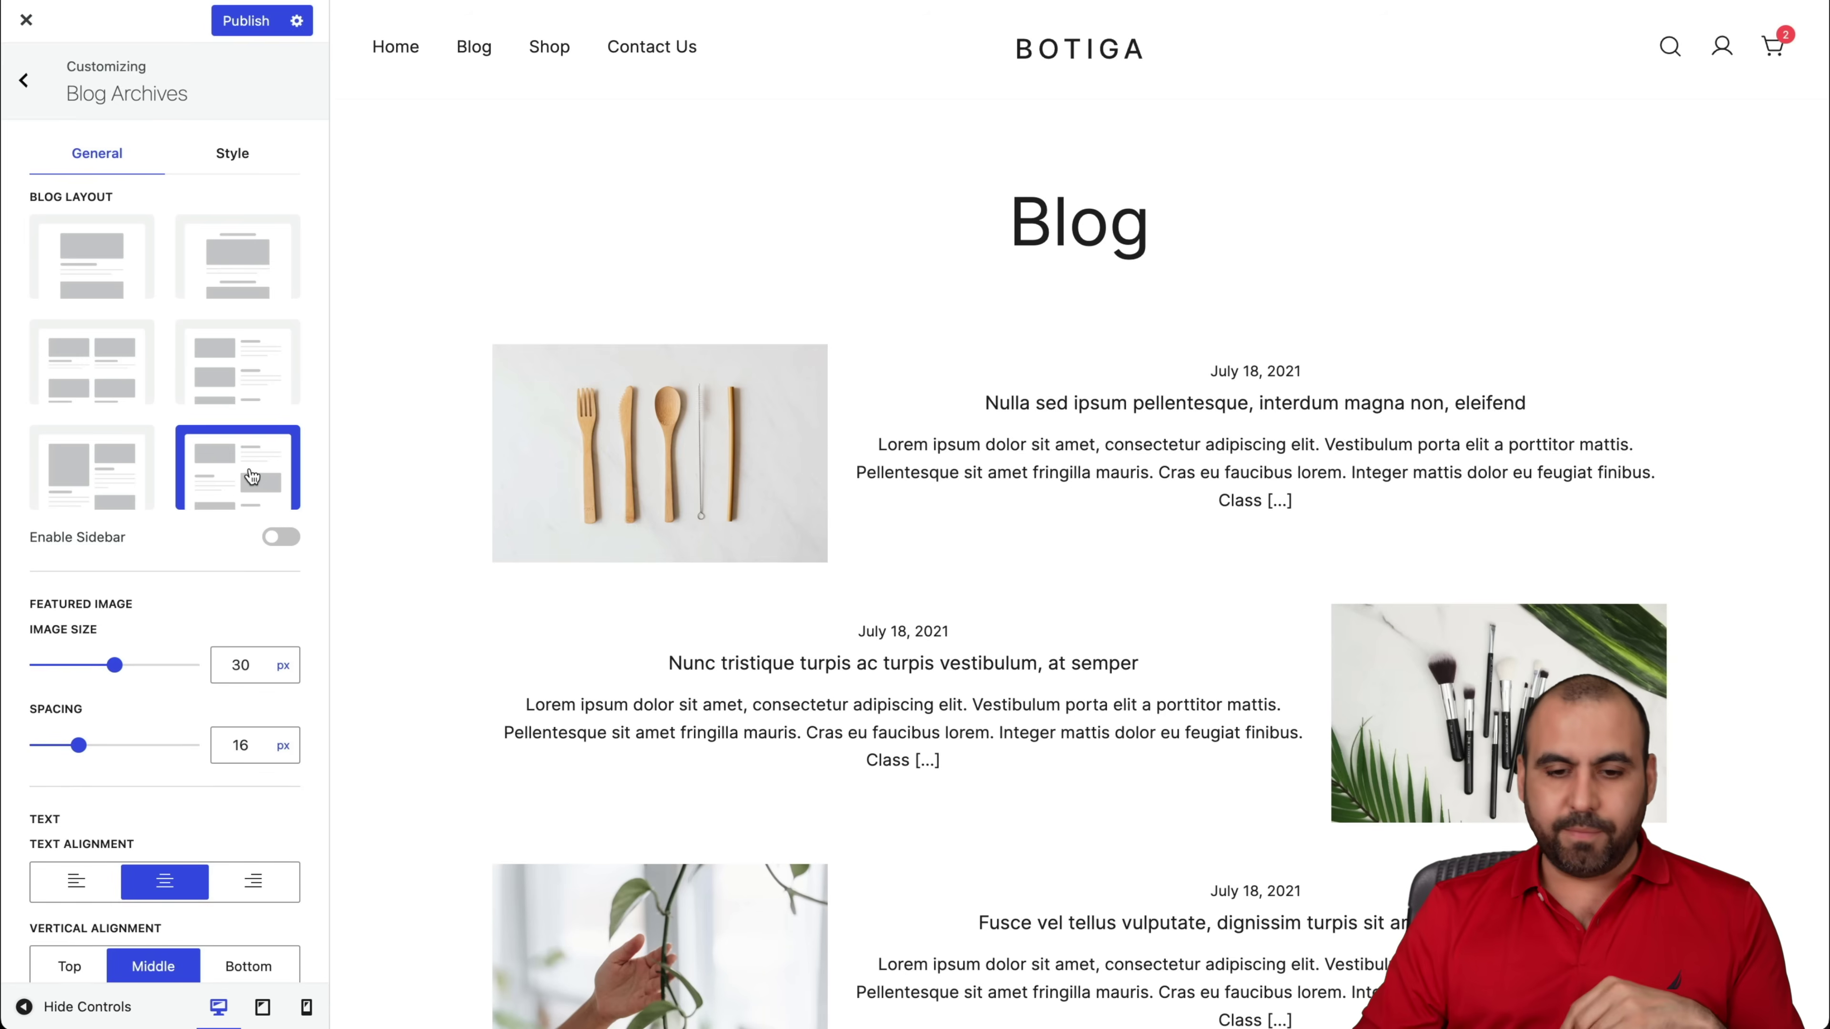
{"action": "scroll", "coordinate": [1075, 501], "scroll_direction": "down", "scroll_amount": 5}
{"action": "scroll", "coordinate": [1074, 501], "scroll_direction": "down", "scroll_amount": 5}
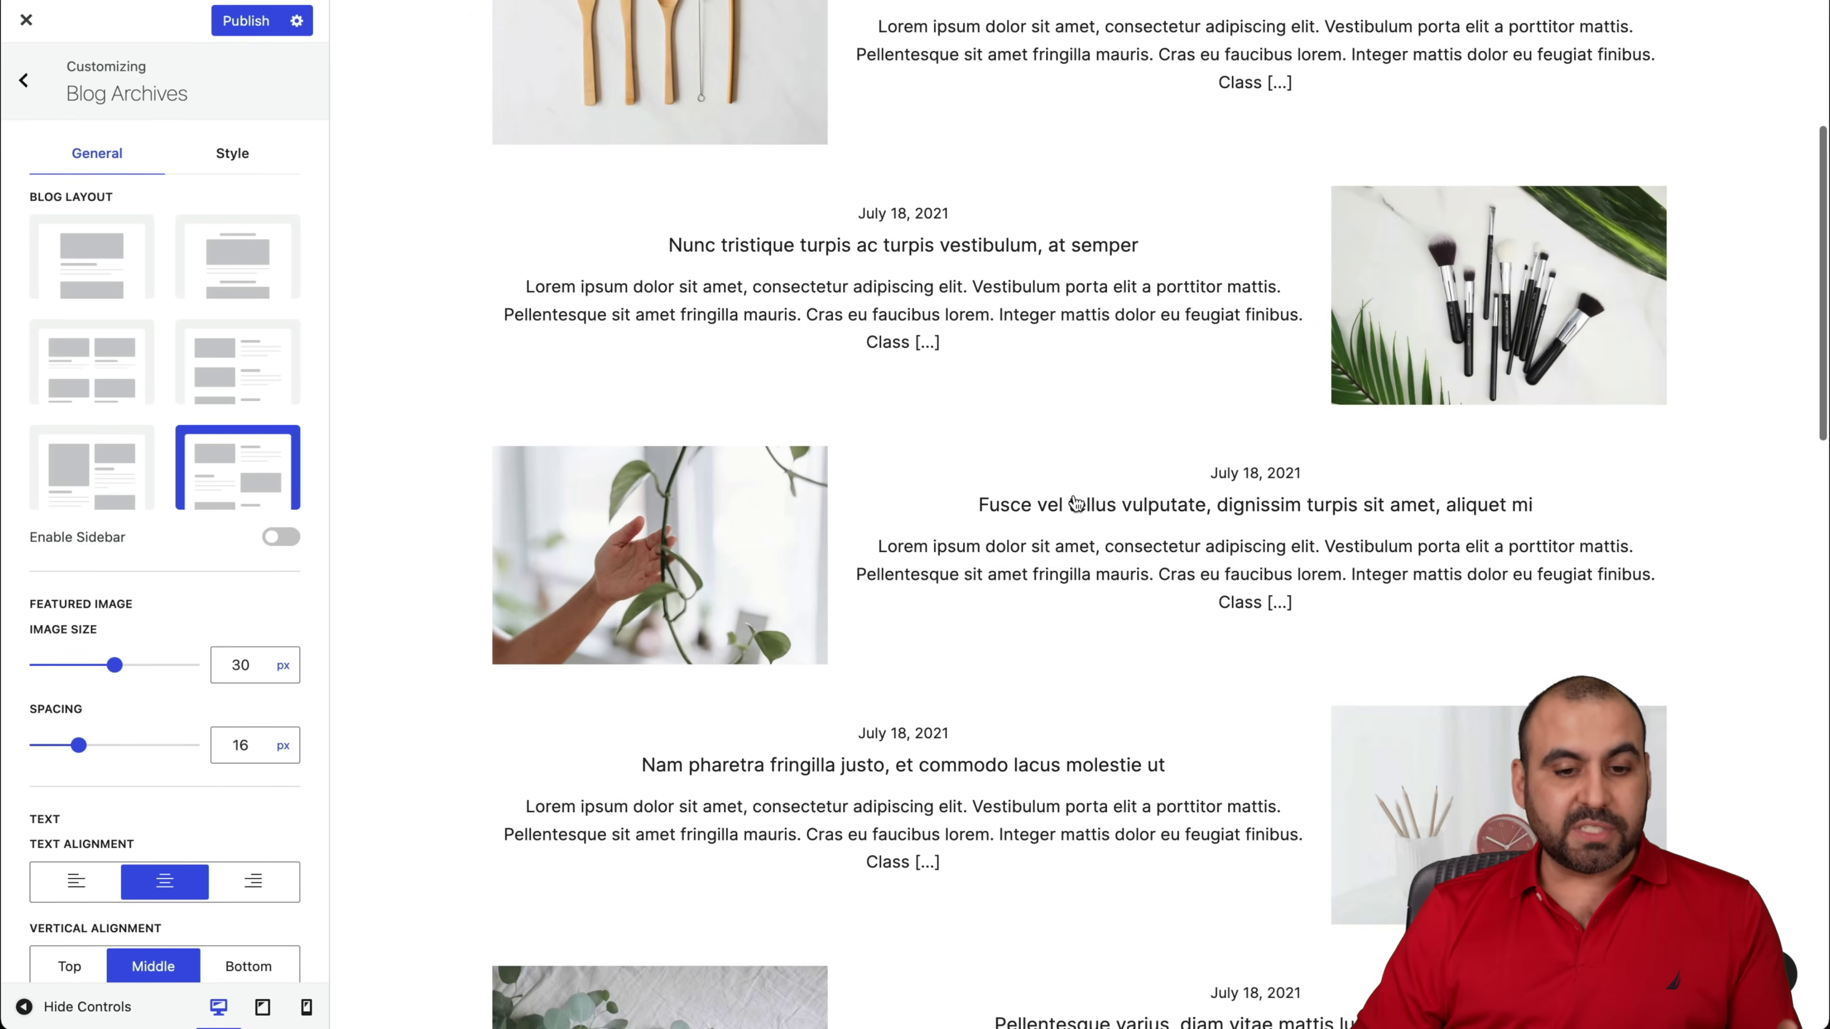
{"action": "scroll", "coordinate": [1074, 498], "scroll_direction": "down", "scroll_amount": 2}
{"action": "scroll", "coordinate": [201, 685], "scroll_direction": "down", "scroll_amount": 10}
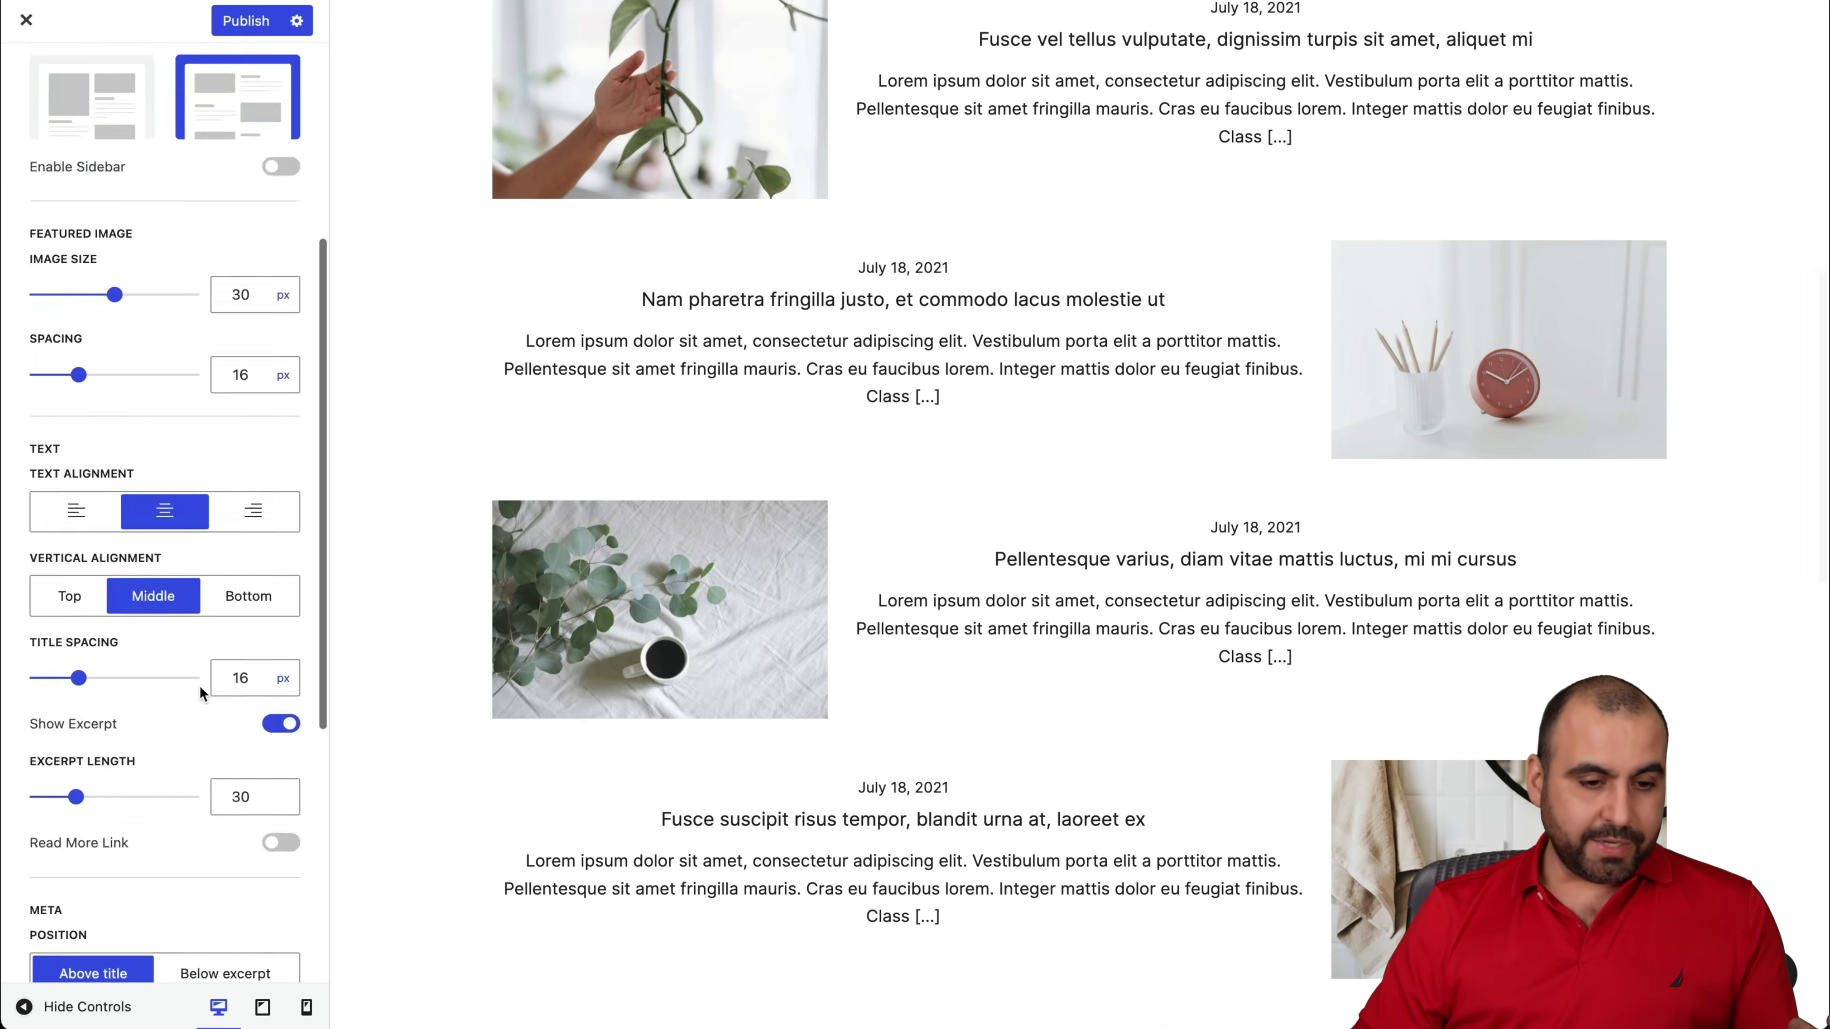
{"action": "scroll", "coordinate": [201, 681], "scroll_direction": "up", "scroll_amount": 10}
{"action": "left_click", "coordinate": [24, 80]}
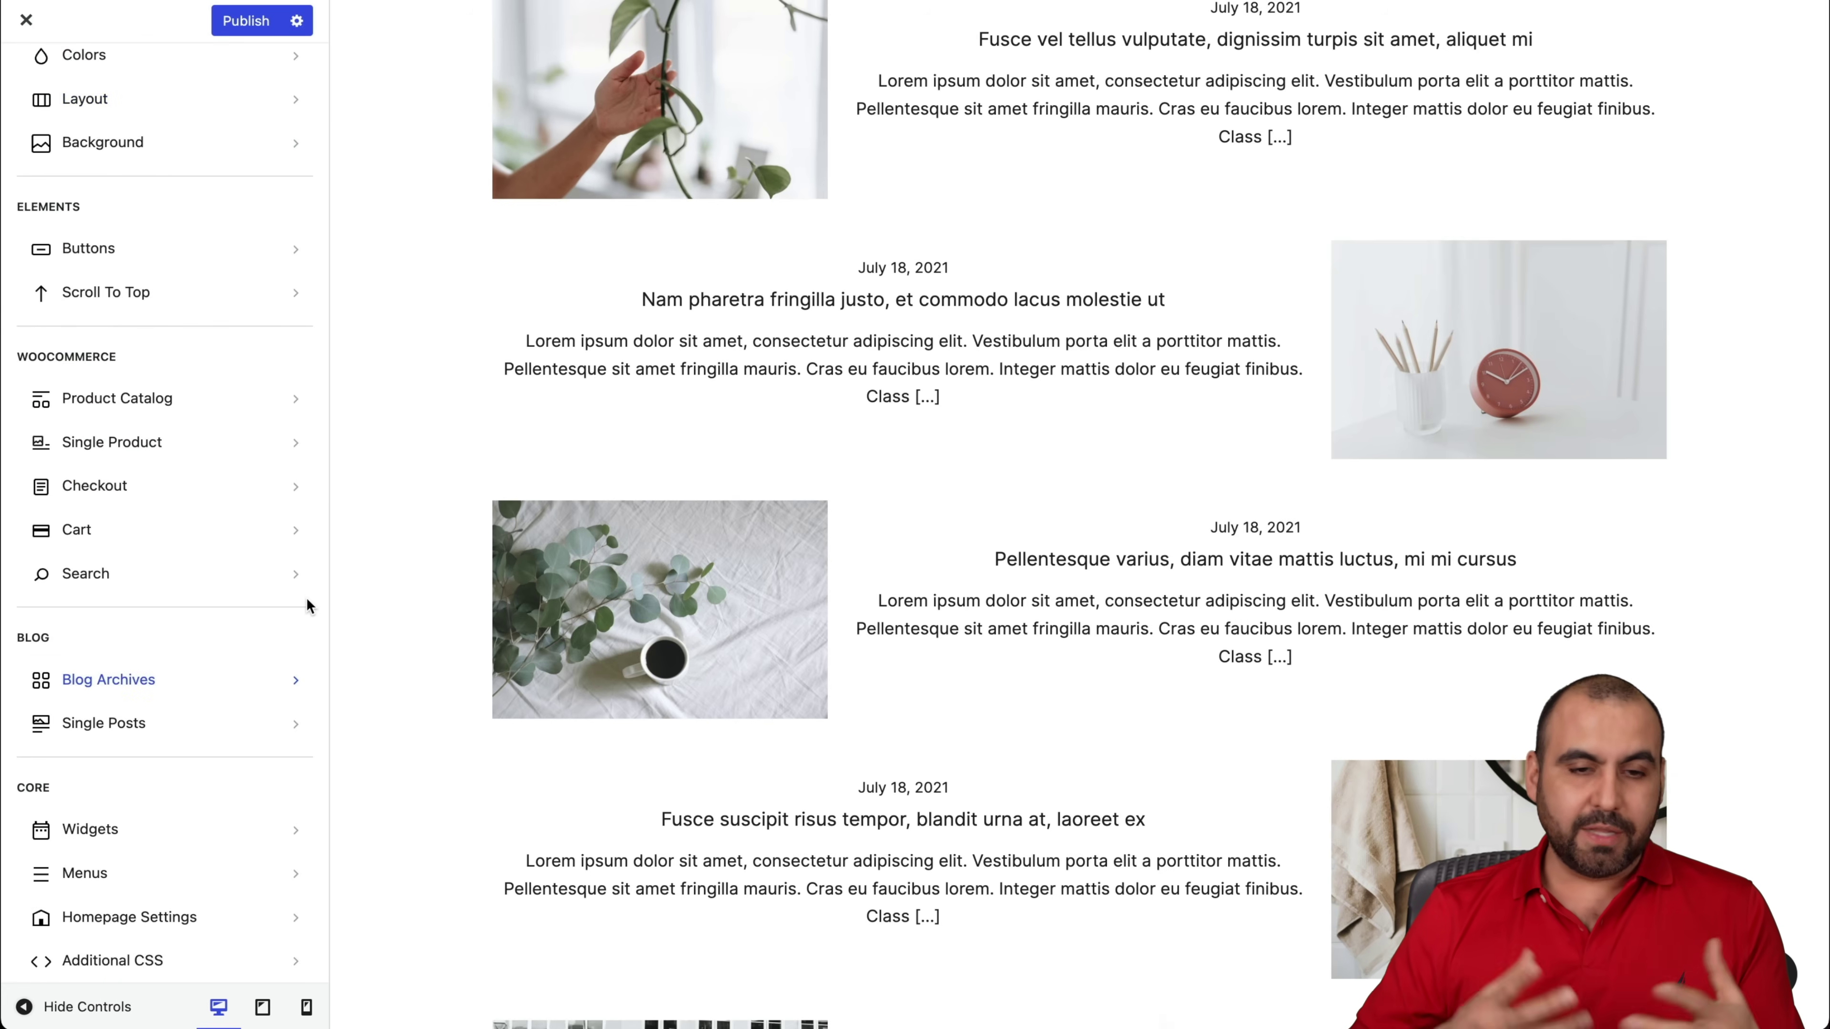
{"action": "left_click", "coordinate": [659, 601]}
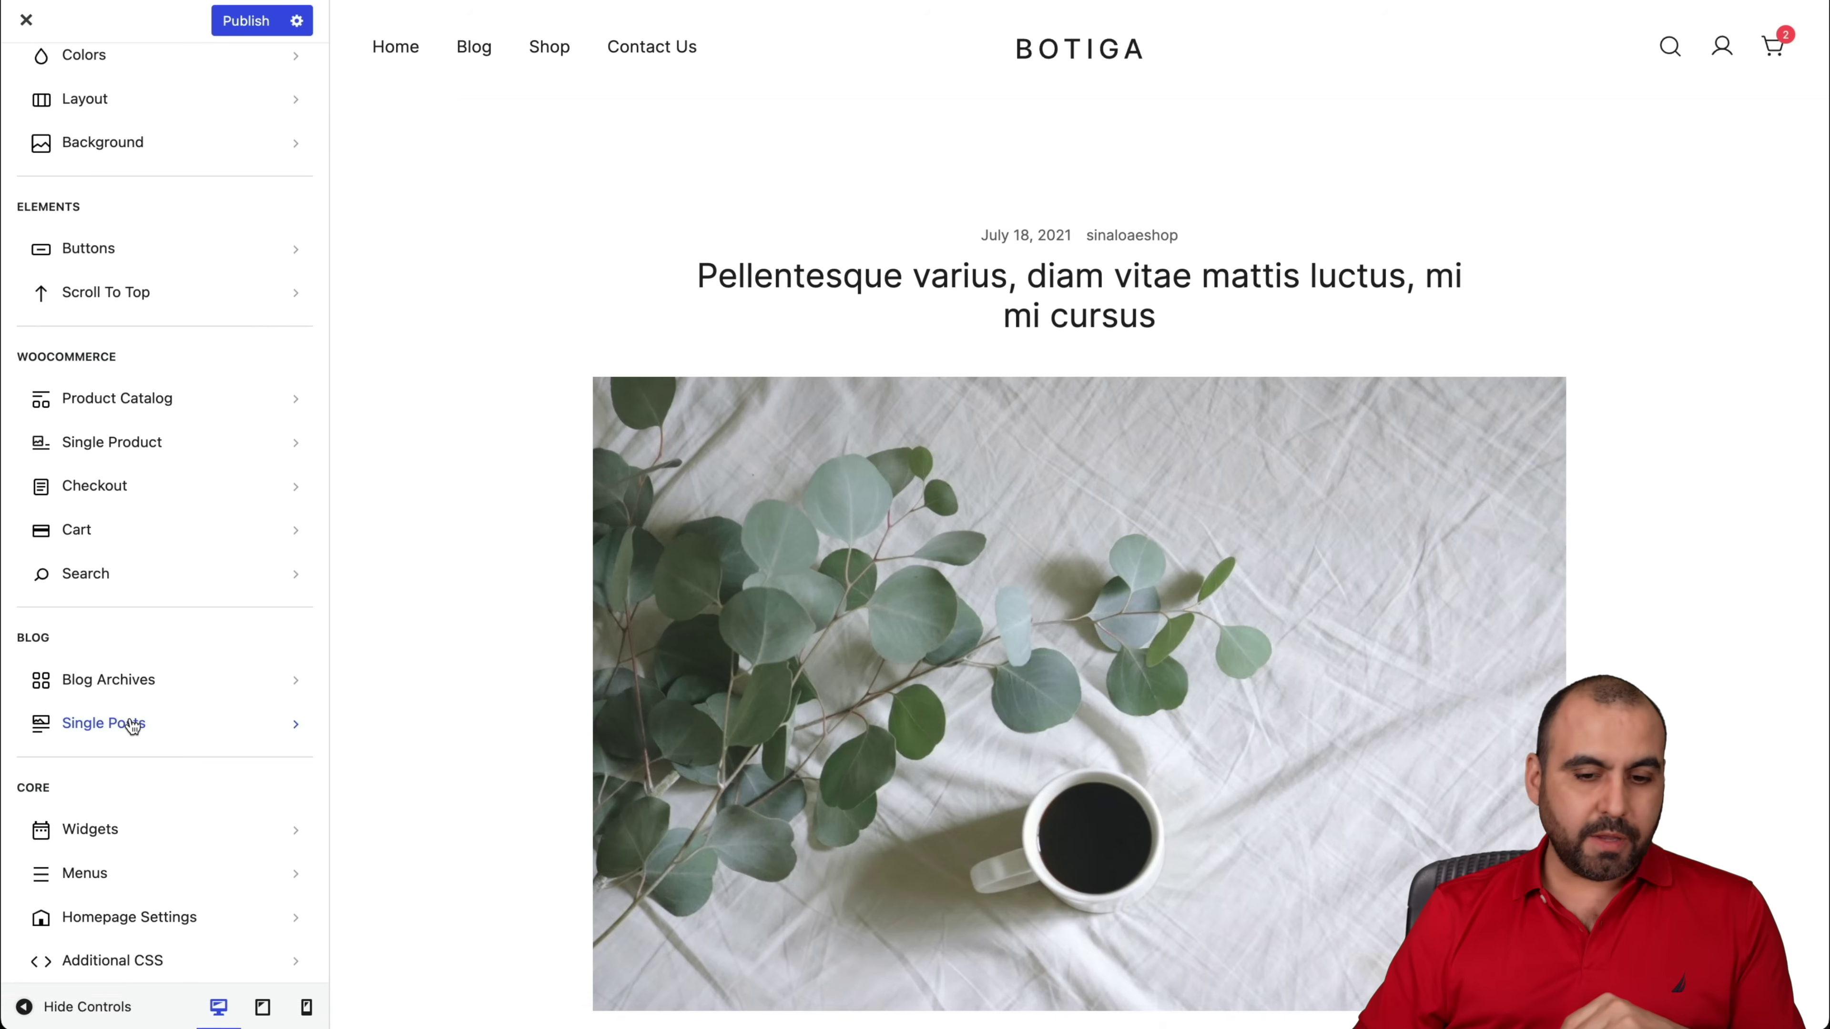
Review the Single Posts options for the eucalyptus post, then return to the main sections and close the Customizer.
{"action": "left_click", "coordinate": [132, 723]}
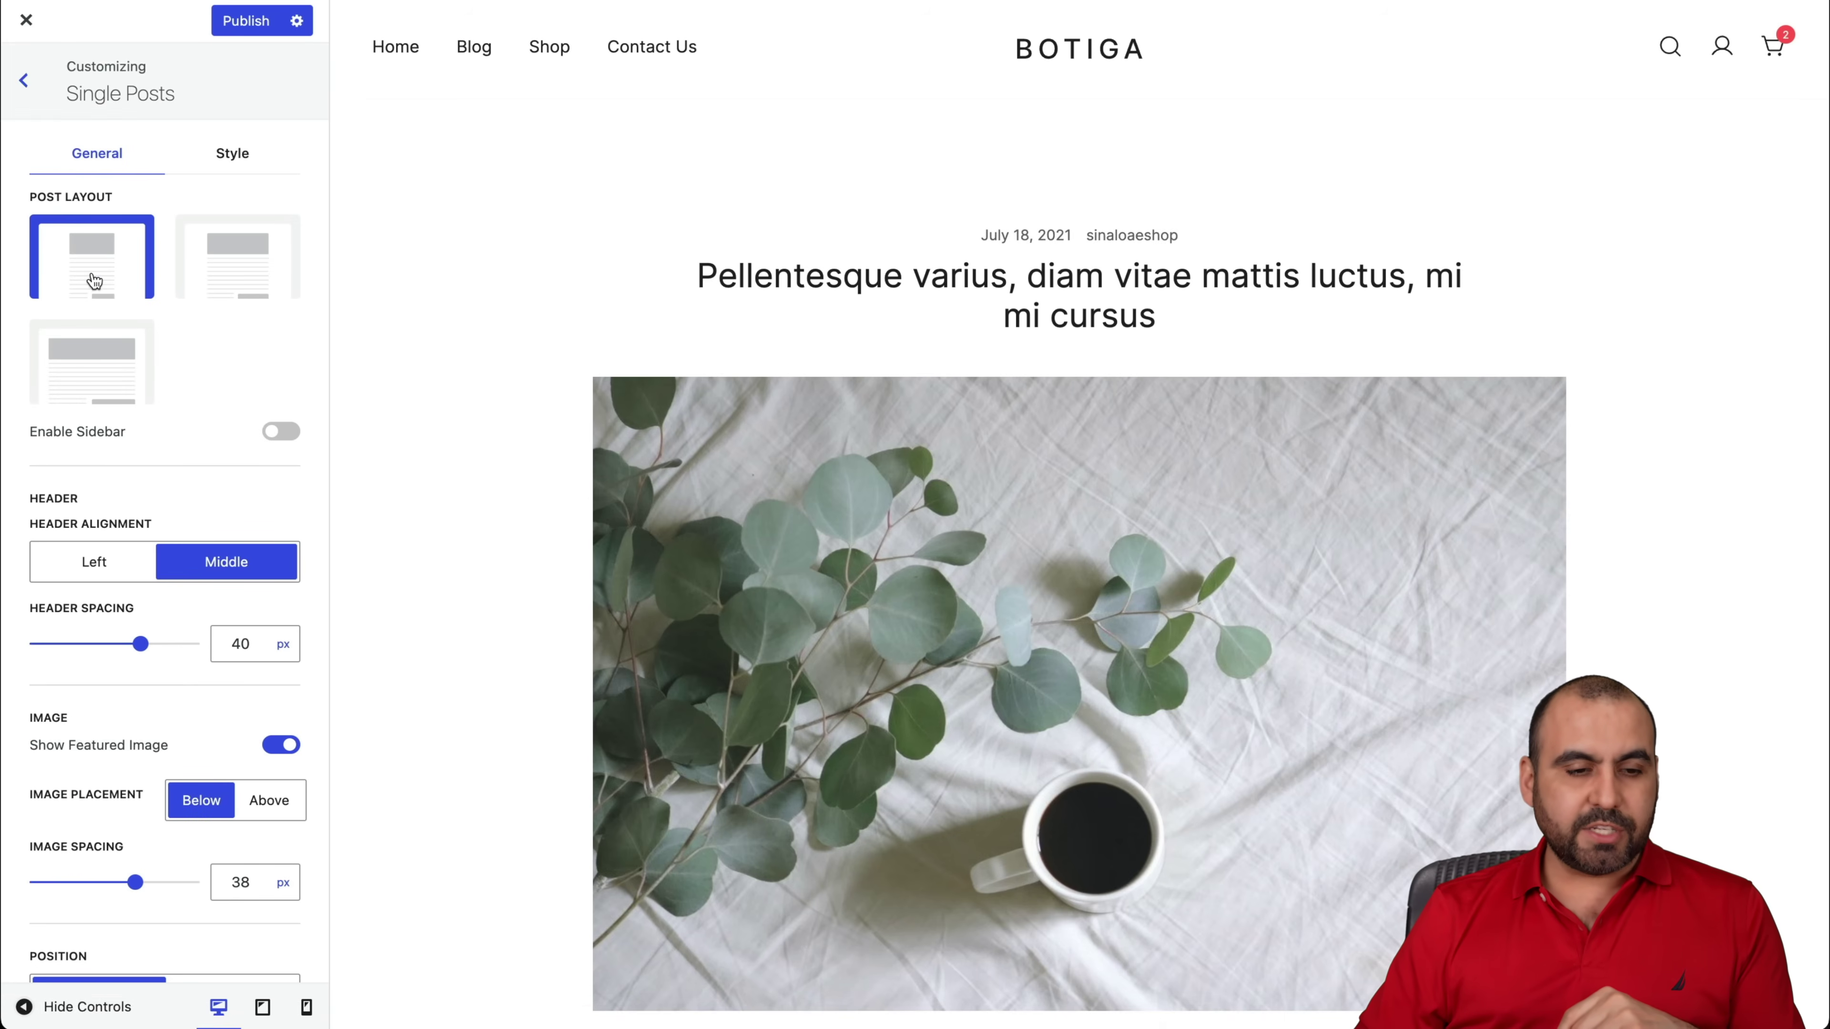
{"action": "scroll", "coordinate": [785, 576], "scroll_direction": "down", "scroll_amount": 10}
{"action": "scroll", "coordinate": [786, 577], "scroll_direction": "up", "scroll_amount": 10}
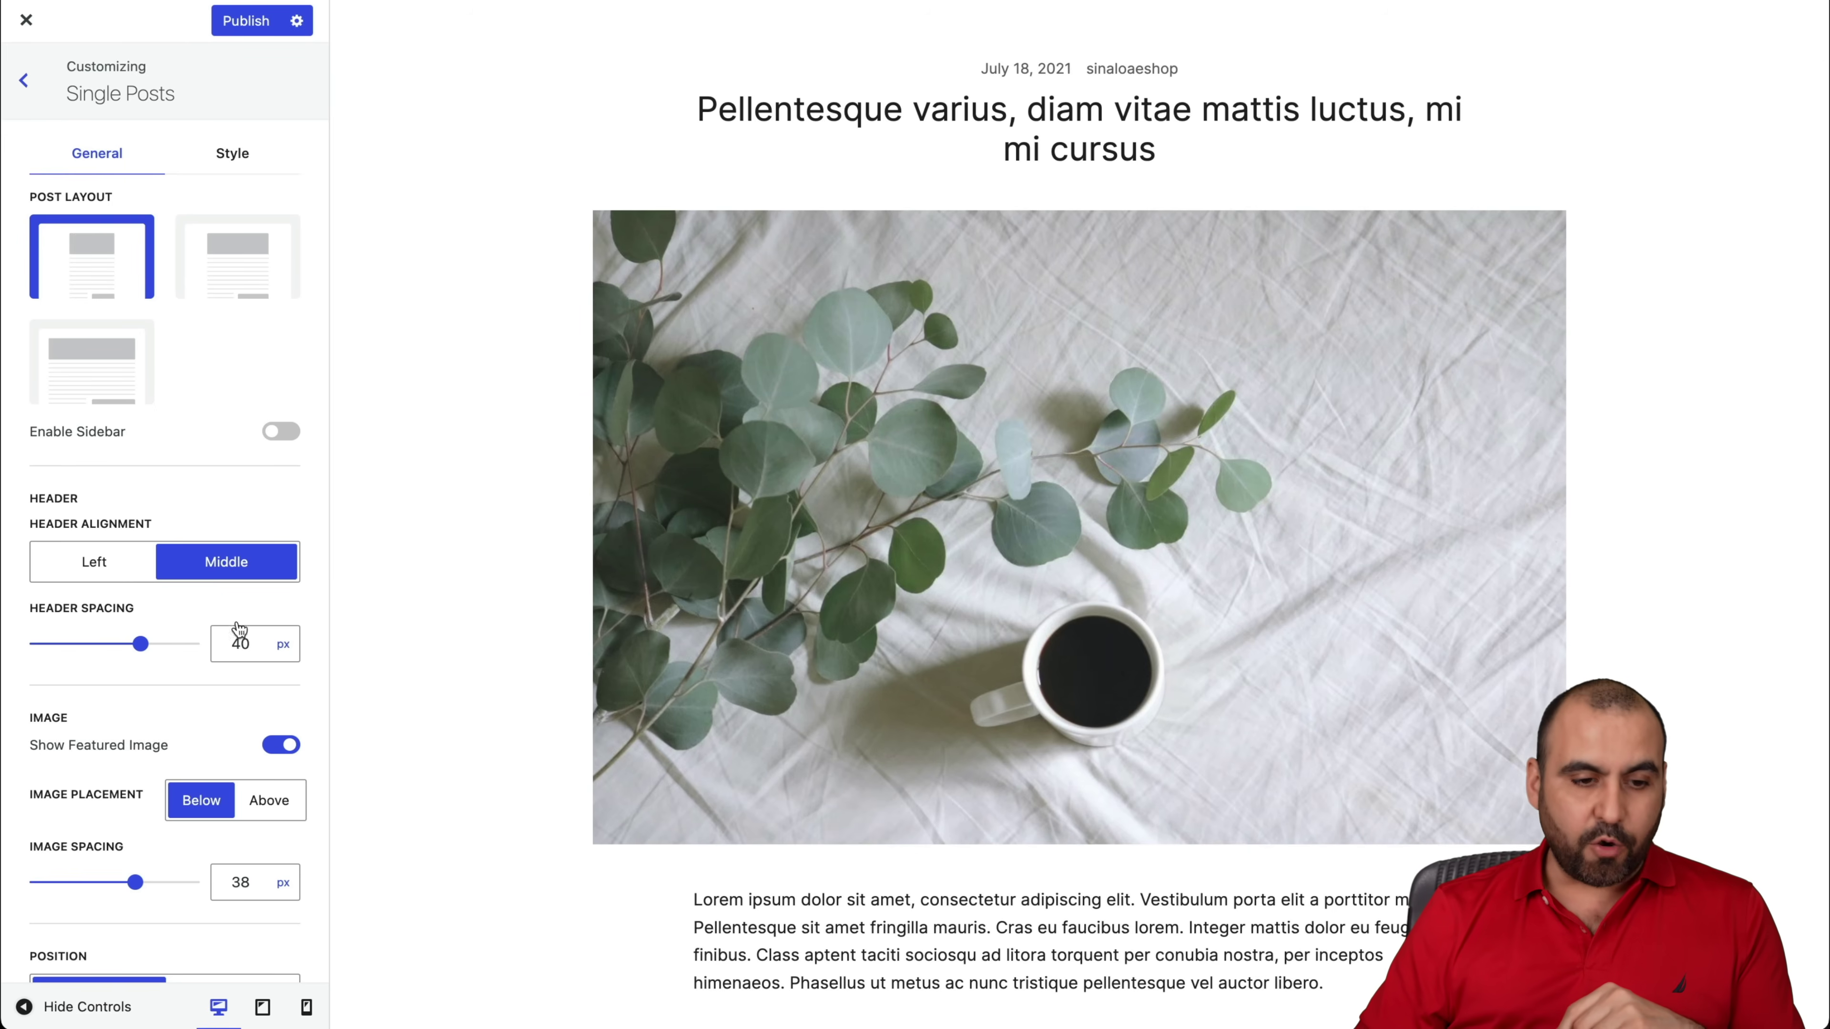
{"action": "scroll", "coordinate": [240, 635], "scroll_direction": "down", "scroll_amount": 10}
{"action": "scroll", "coordinate": [240, 635], "scroll_direction": "up", "scroll_amount": 10}
{"action": "left_click", "coordinate": [22, 85]}
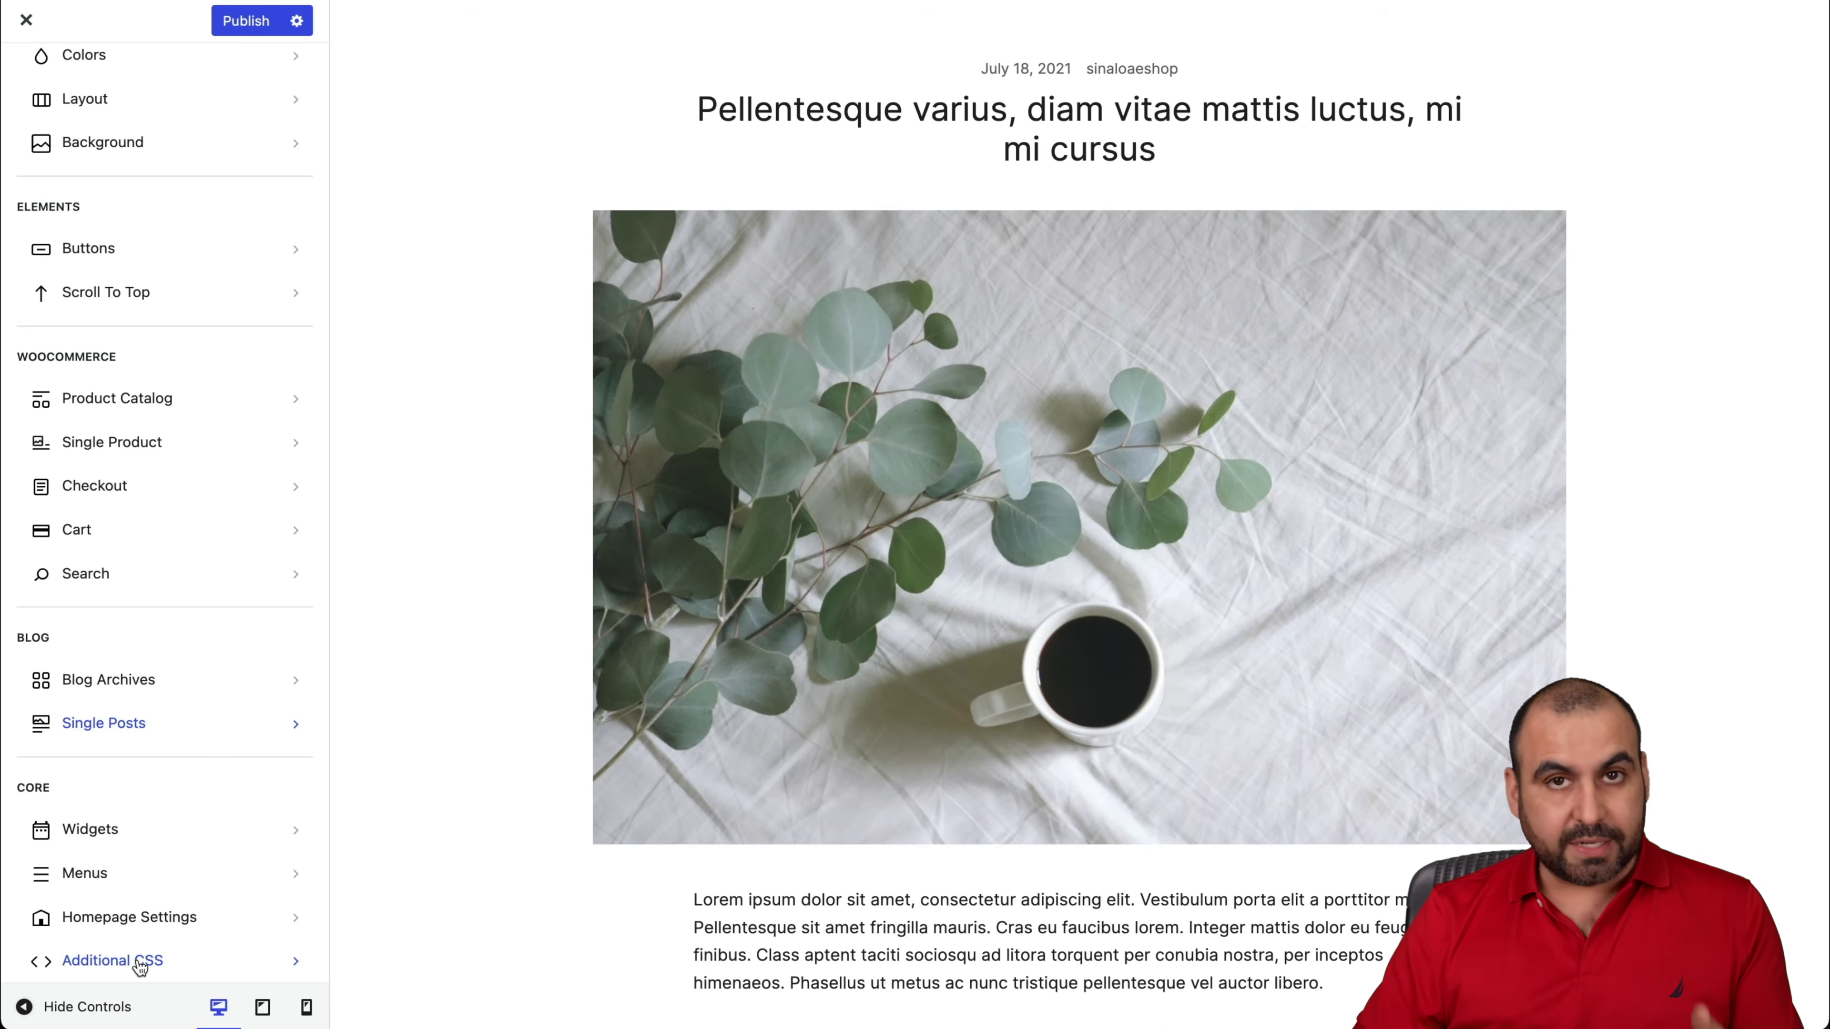
{"action": "left_click", "coordinate": [27, 20]}
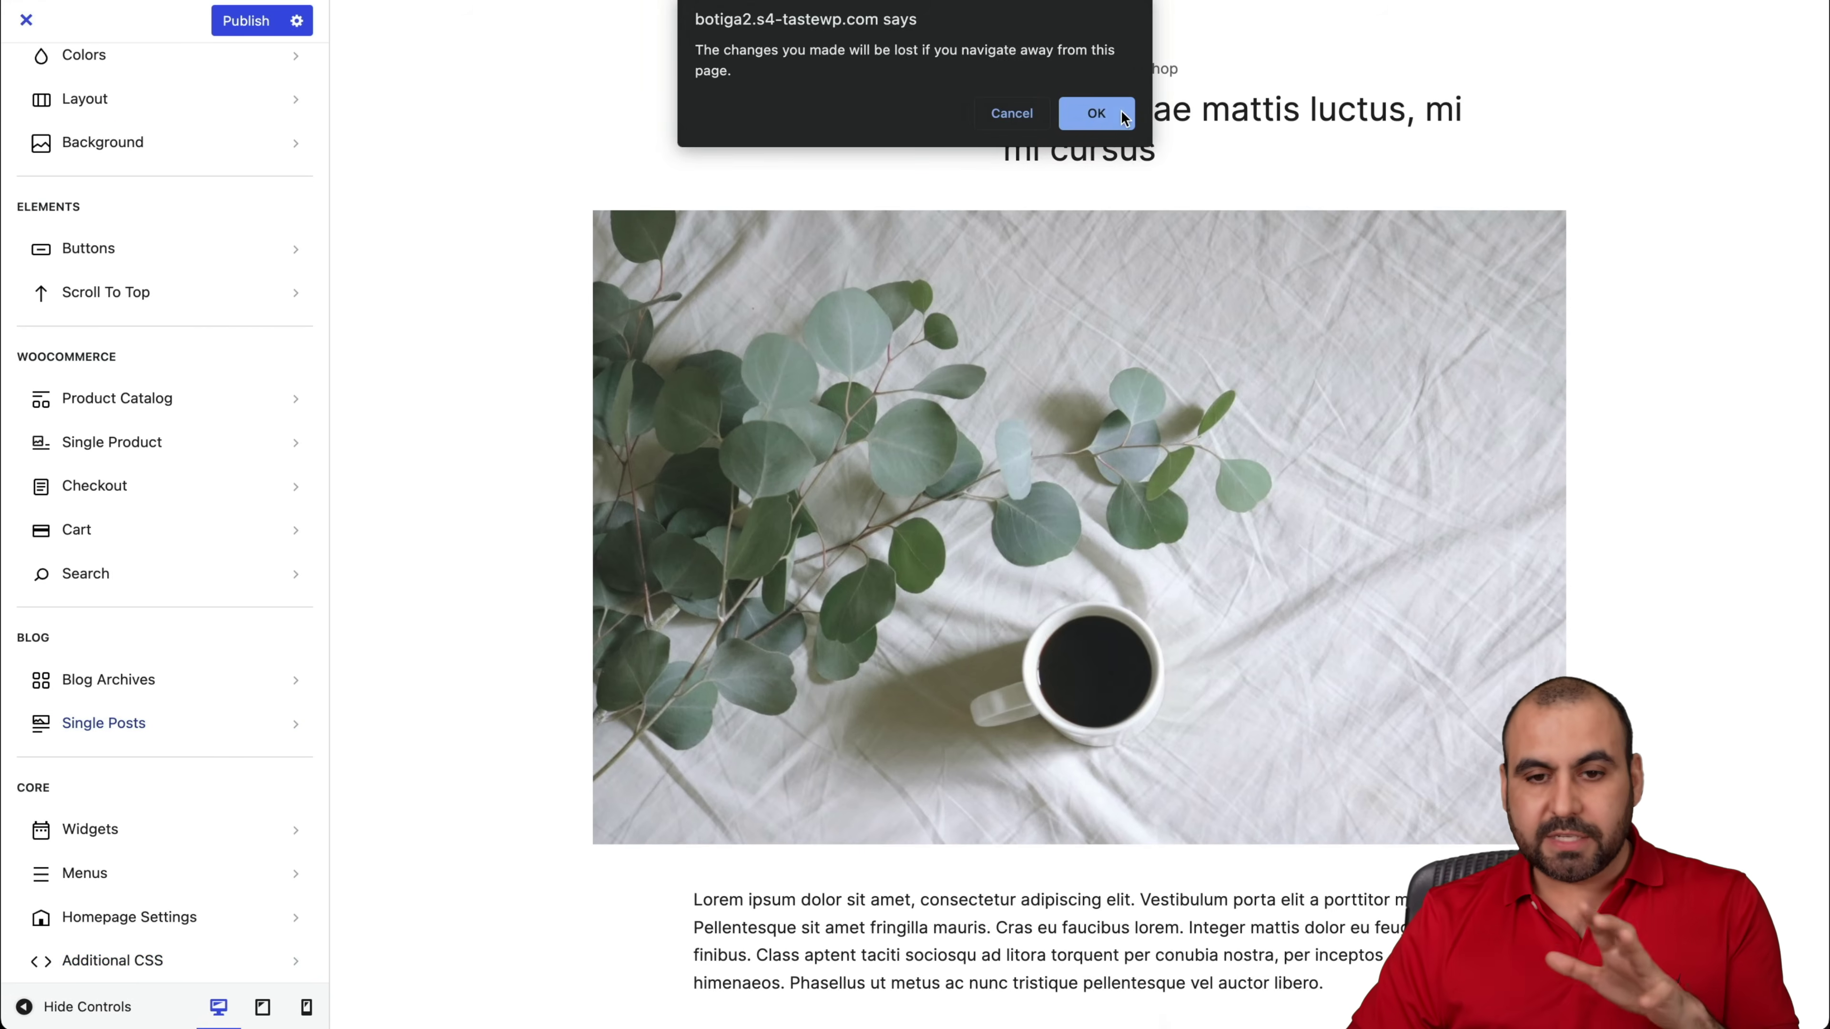
Discard the unsaved Customizer changes, then view the Botiga Theme Dashboard and the installed Themes page.
{"action": "left_click", "coordinate": [1096, 113]}
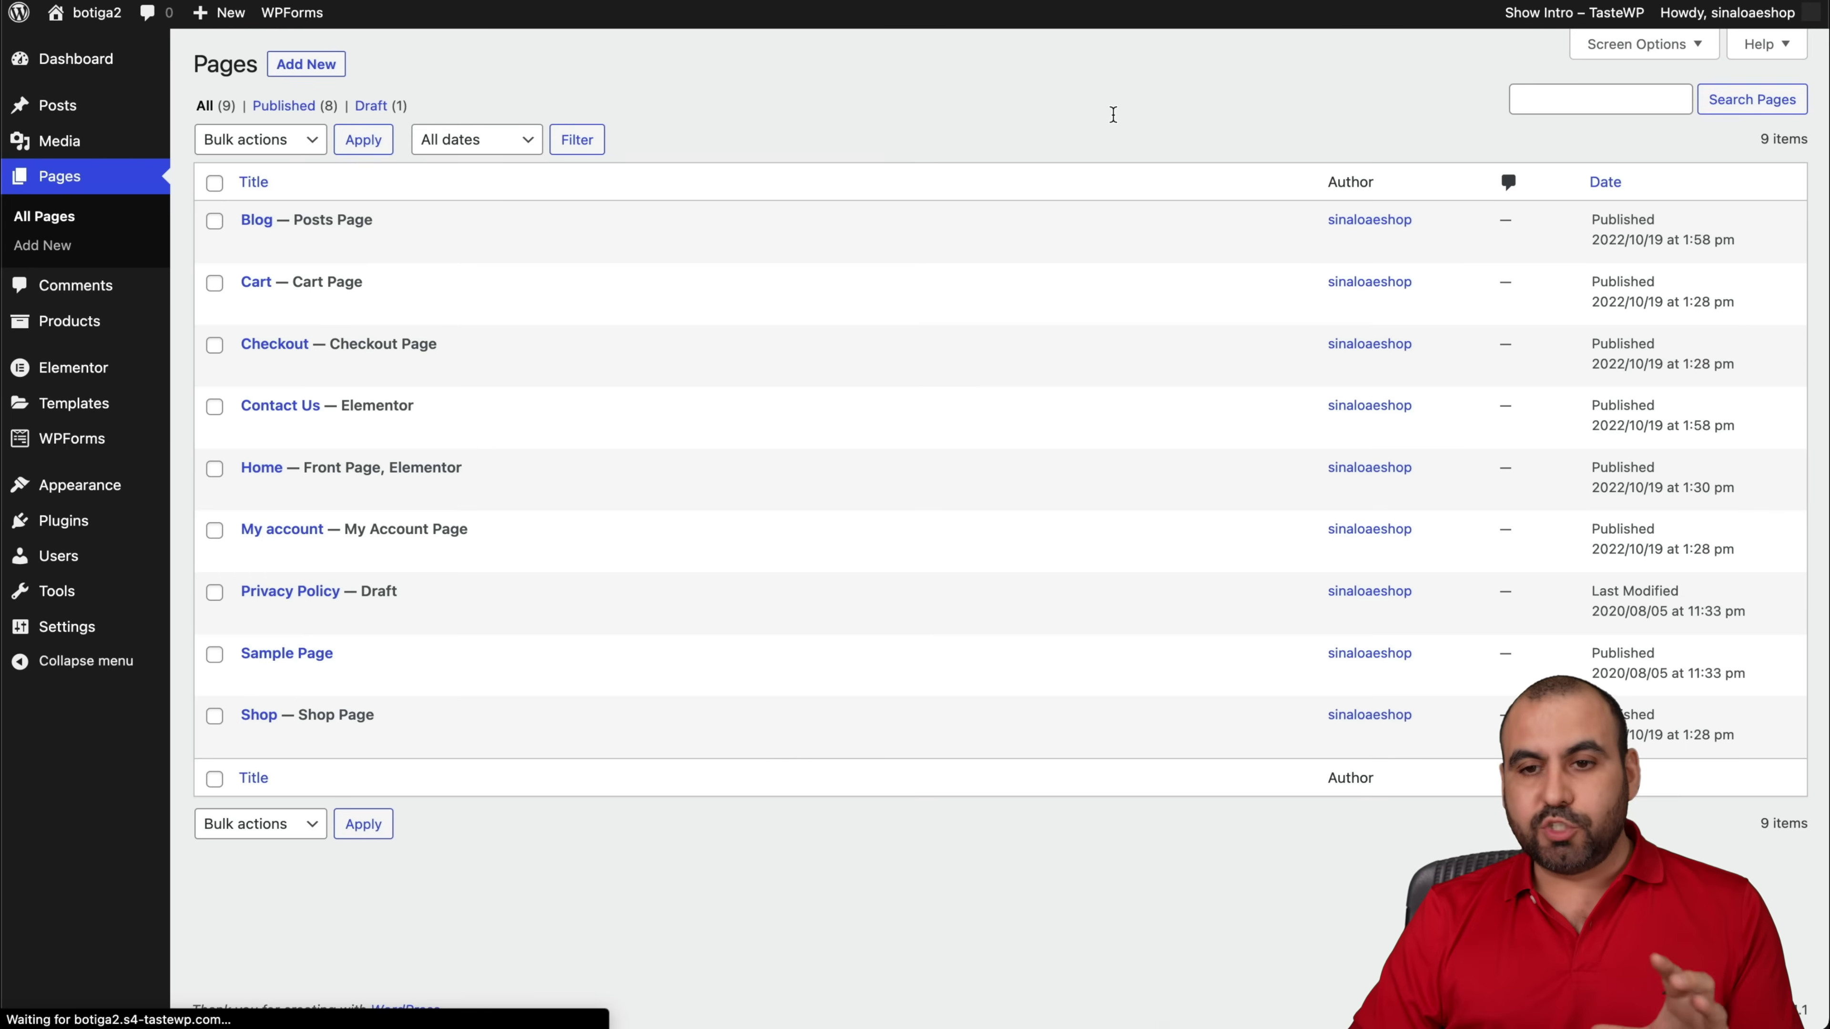
{"action": "mouse_move", "coordinate": [79, 484]}
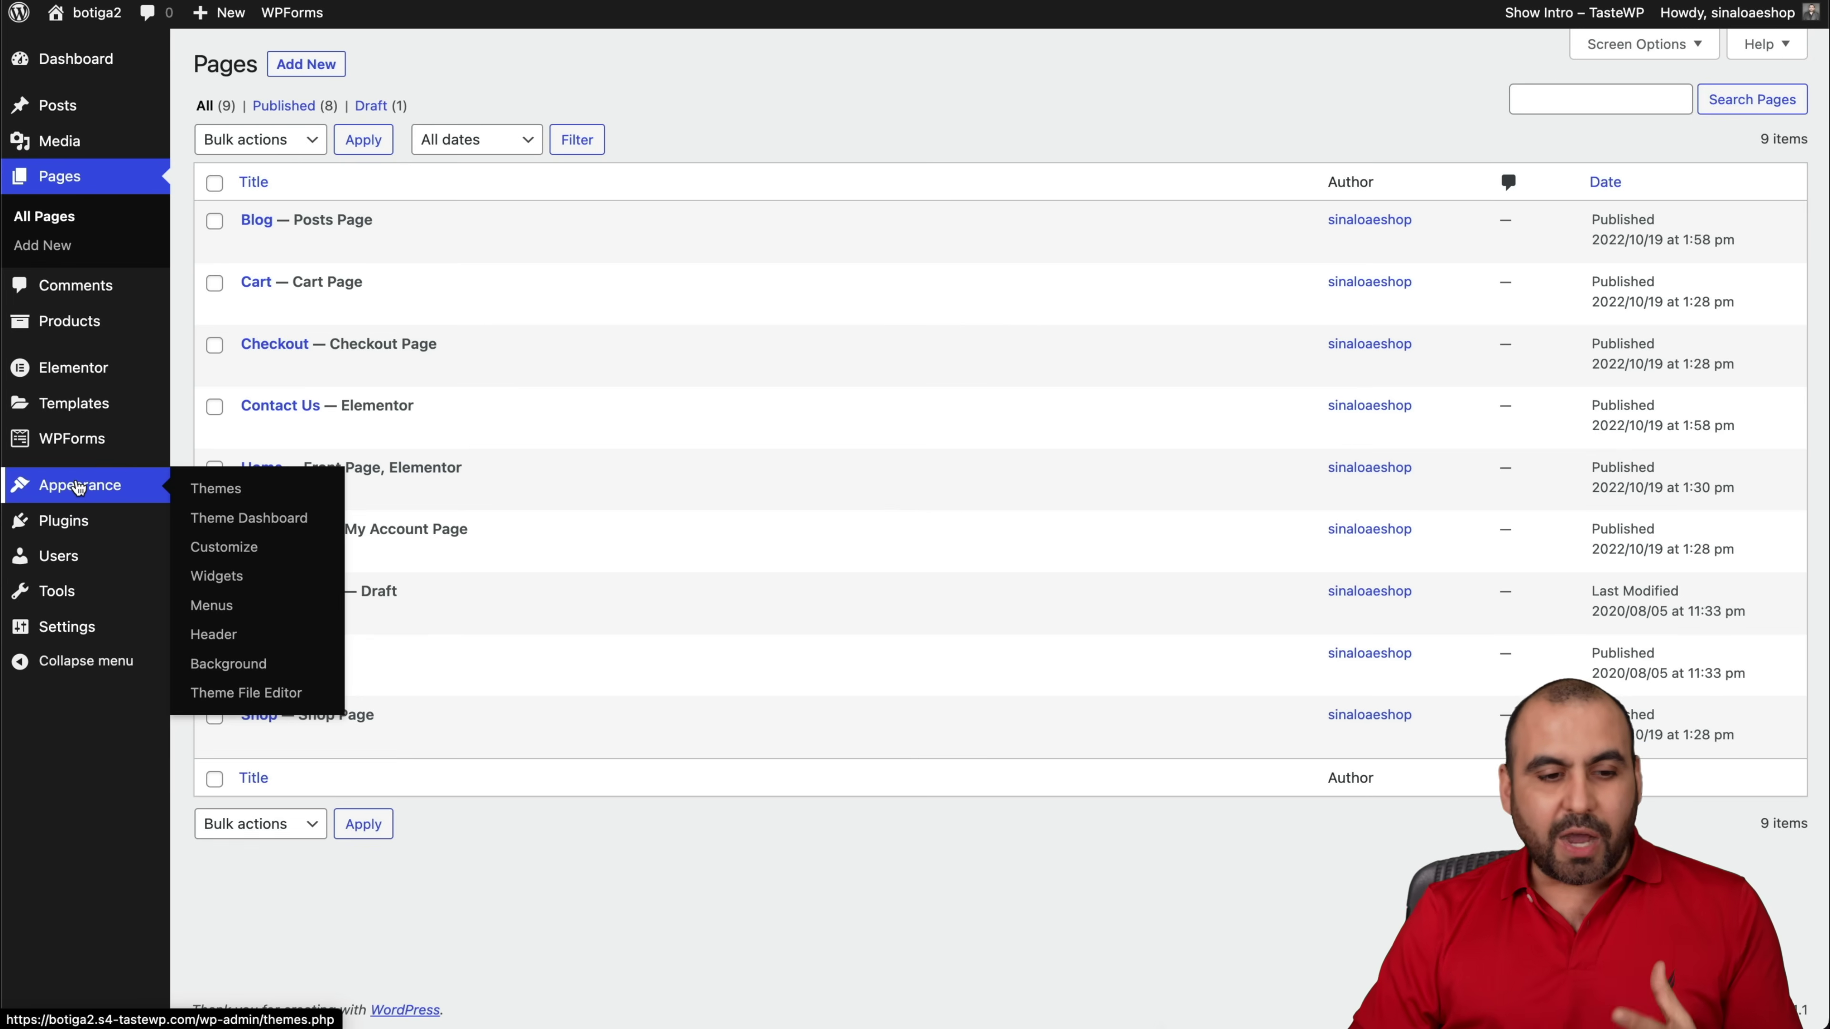
{"action": "left_click", "coordinate": [244, 520]}
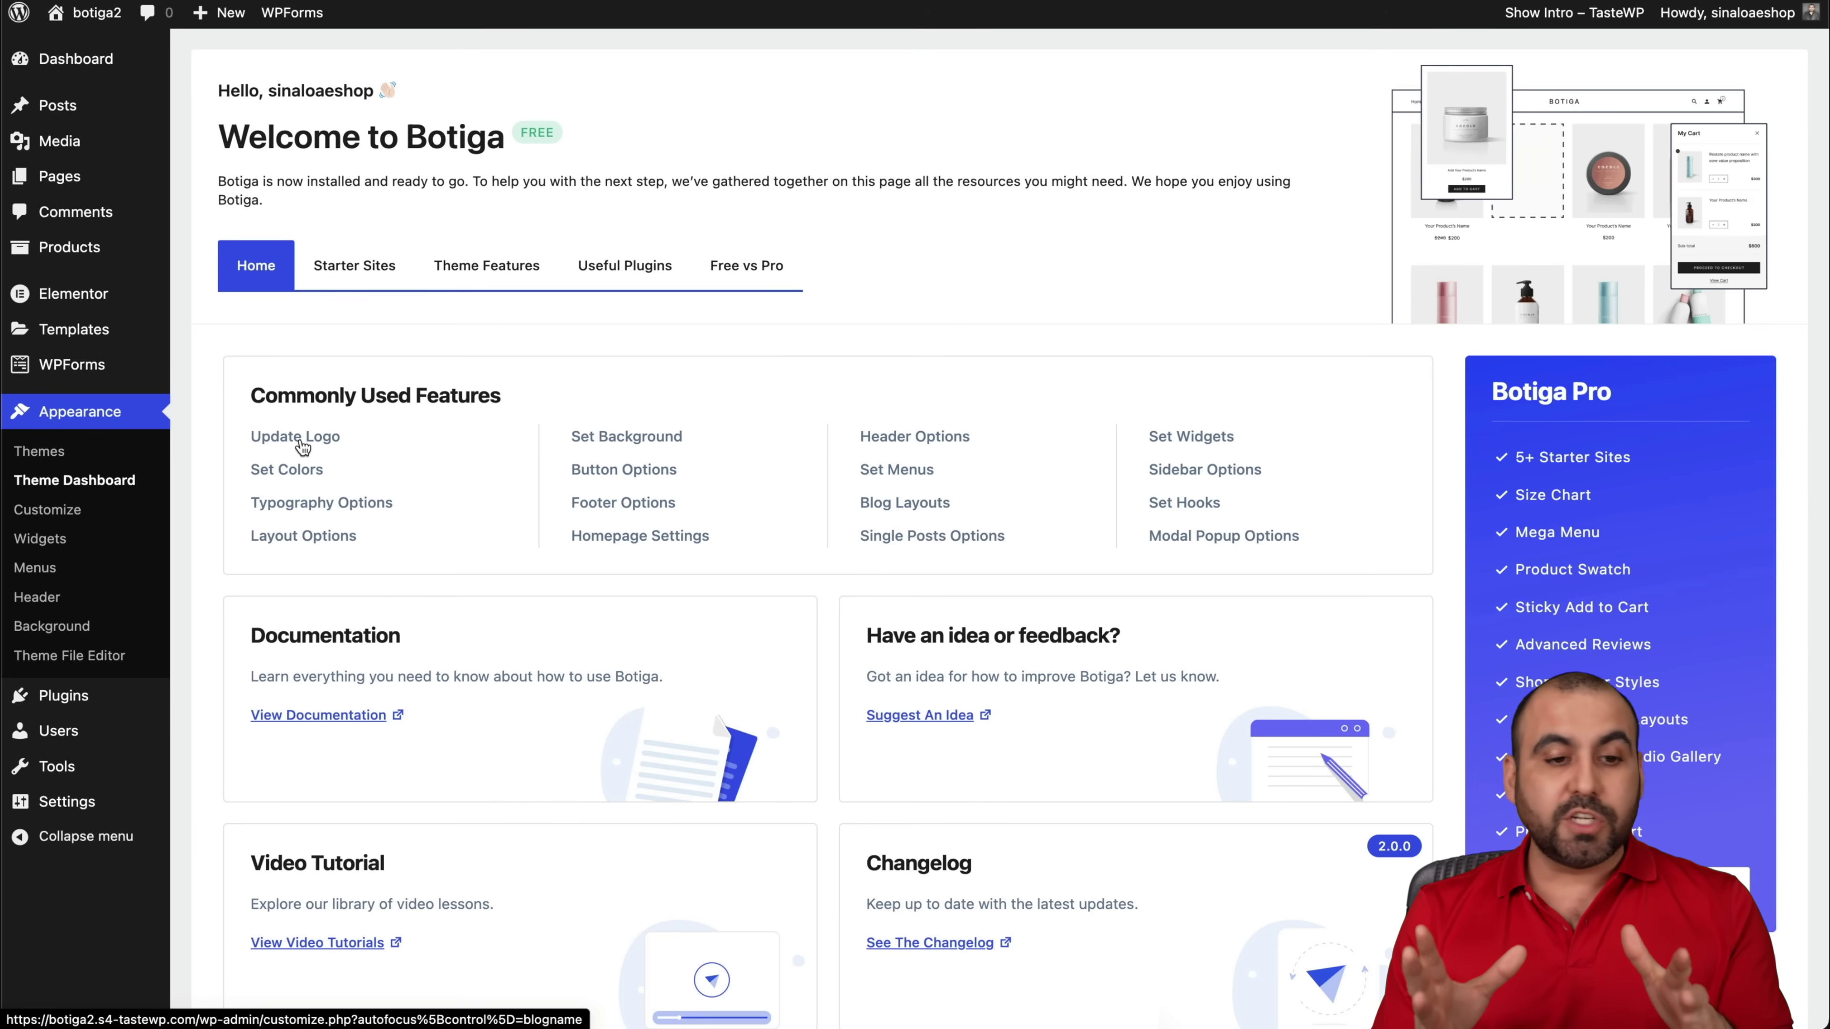
{"action": "left_click", "coordinate": [42, 453]}
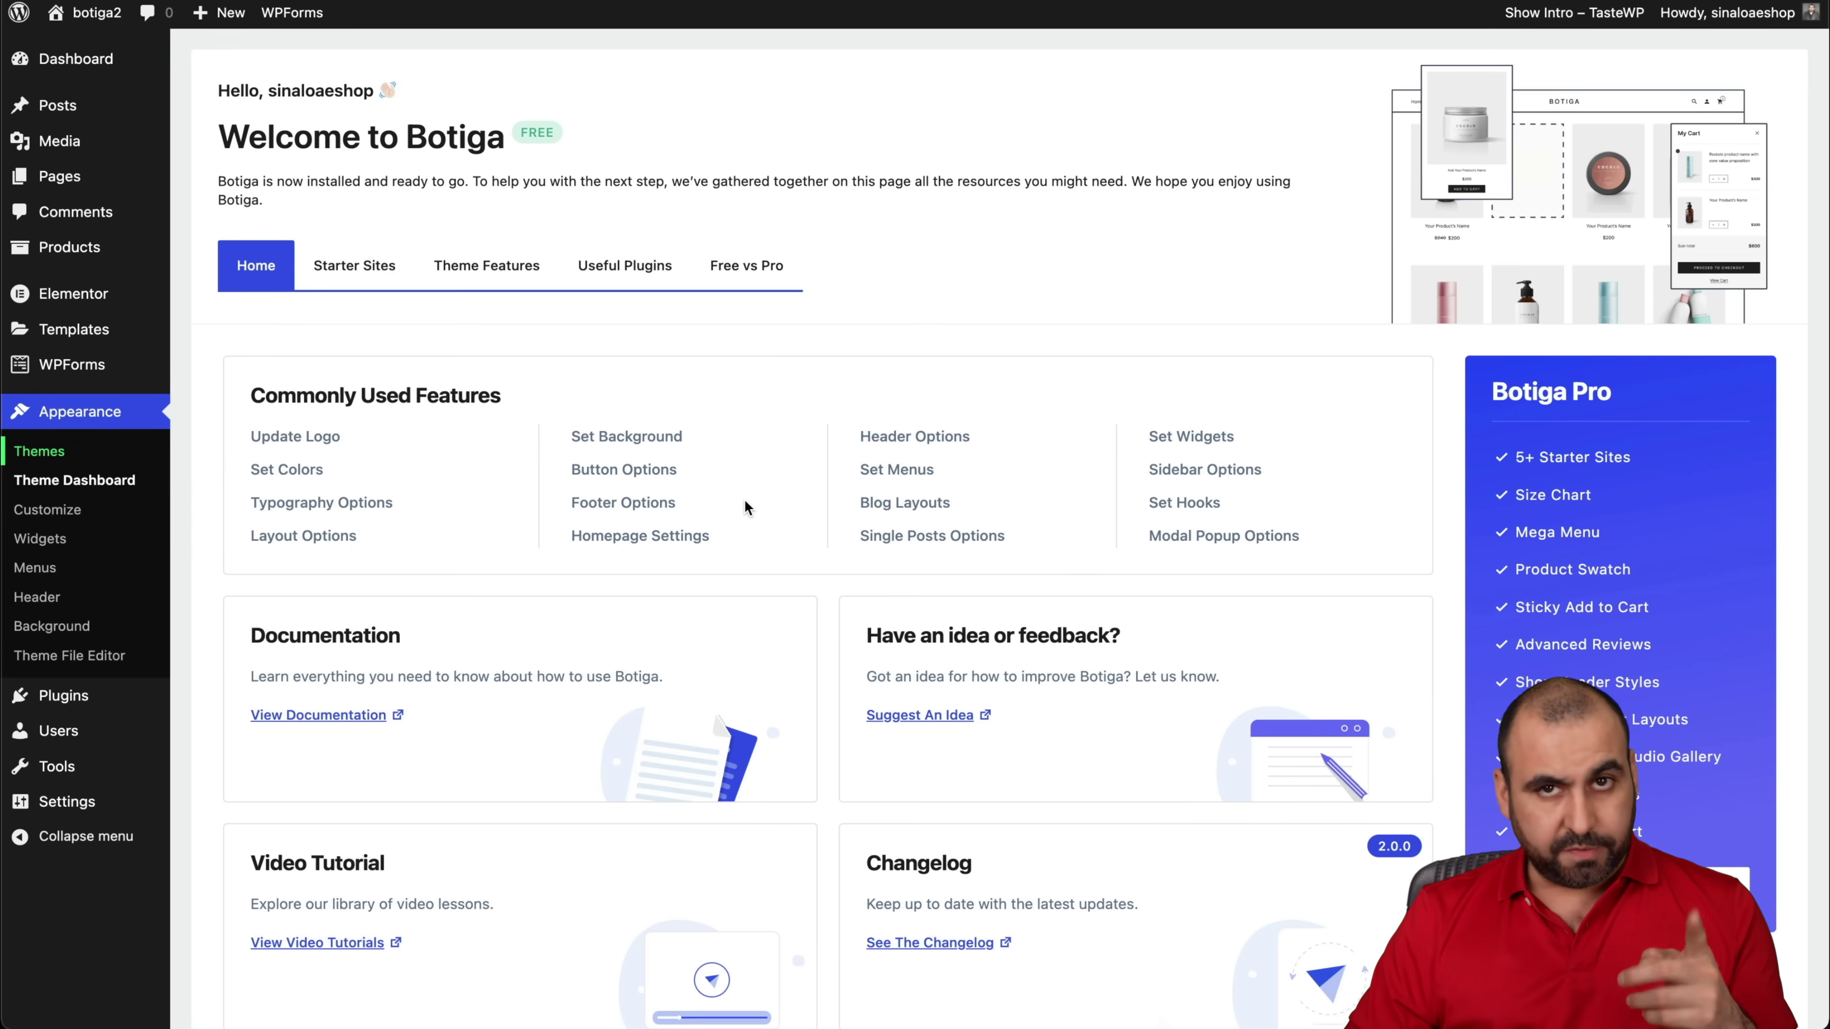